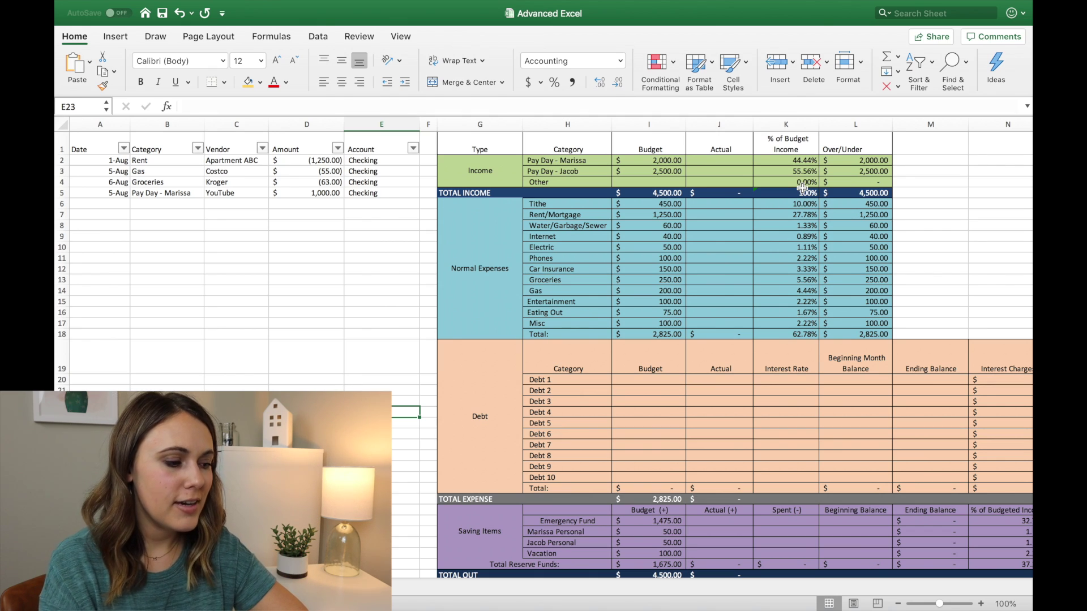
Step: Delete the Debt section rows (19–30) from the budget
scroll(509, 278, "right", 2)
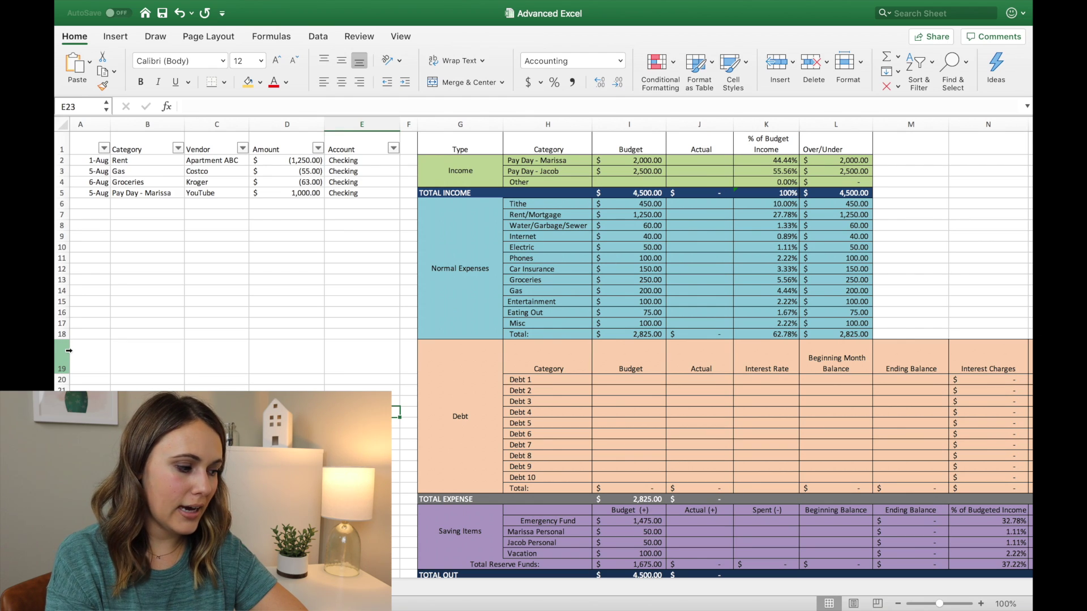
left_click_drag(68, 350, 62, 490)
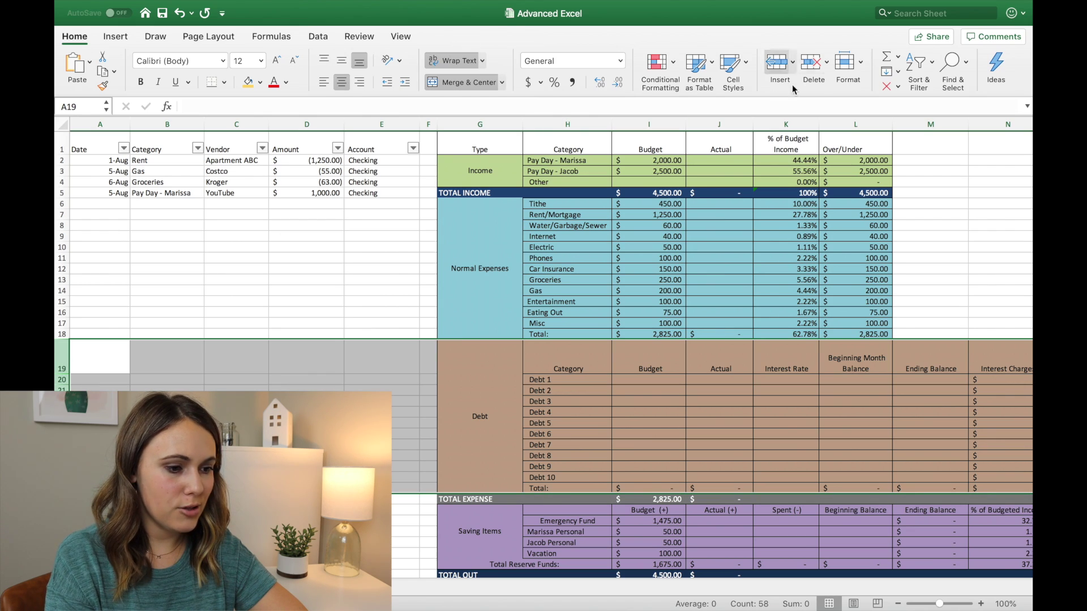
left_click(808, 64)
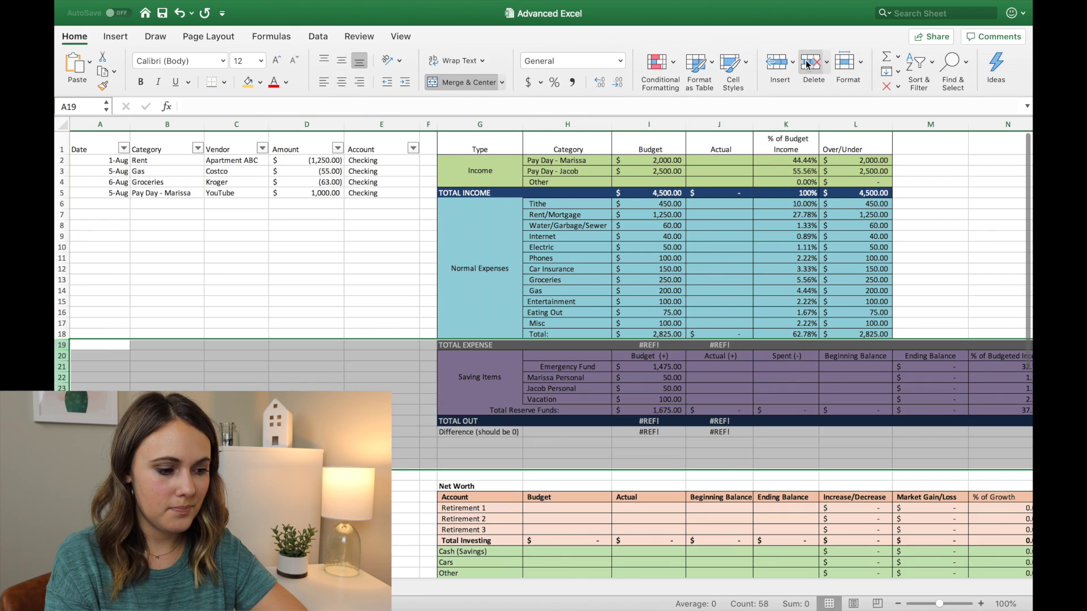
left_click(649, 324)
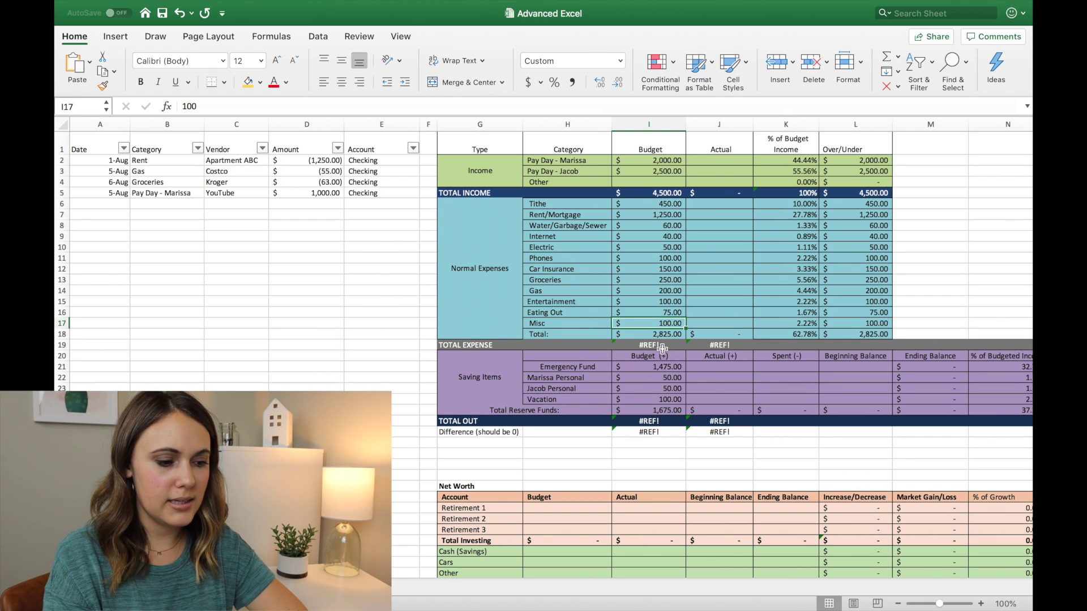
Step: Remove the #REF! from the TOTAL EXPENSE formula and fill it into the Actual column
left_click(646, 345)
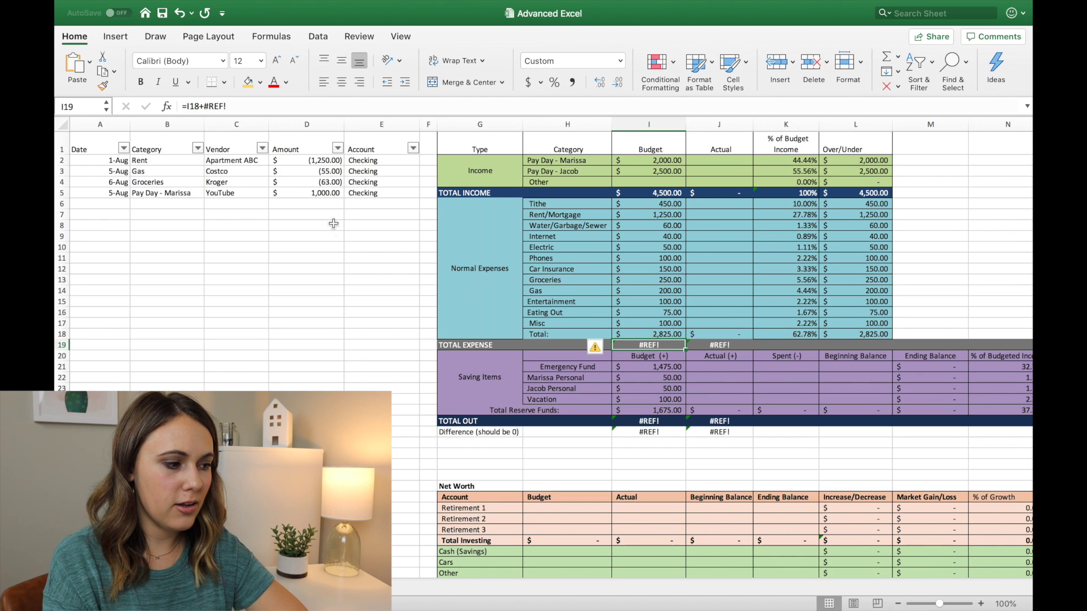
left_click(237, 106)
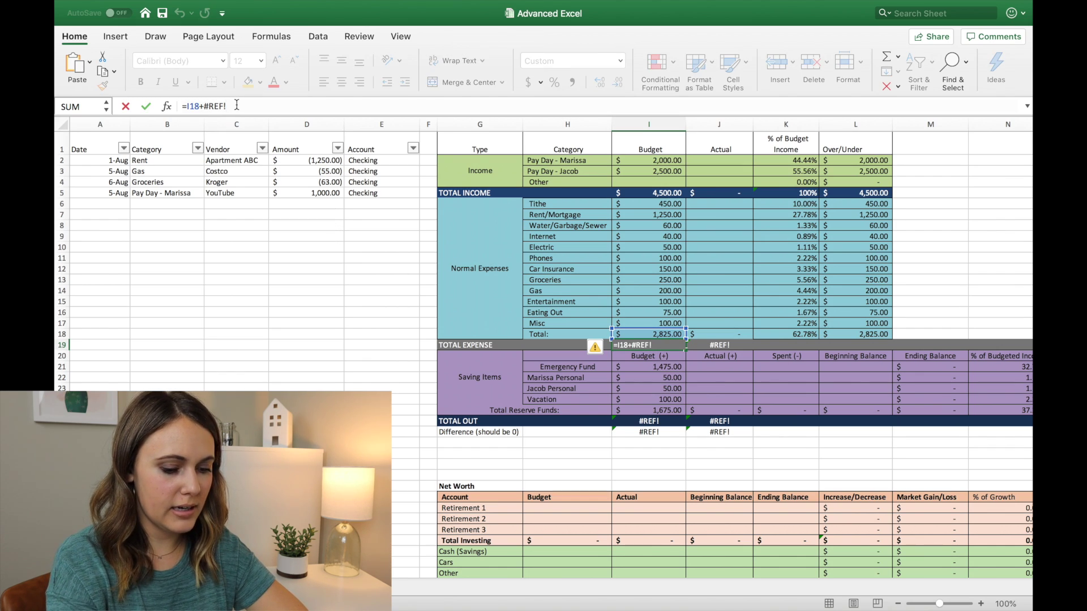
key("BackSpace")
key("BackSpace")
key("BackSpace")
key("BackSpace")
key("BackSpace")
key("BackSpace")
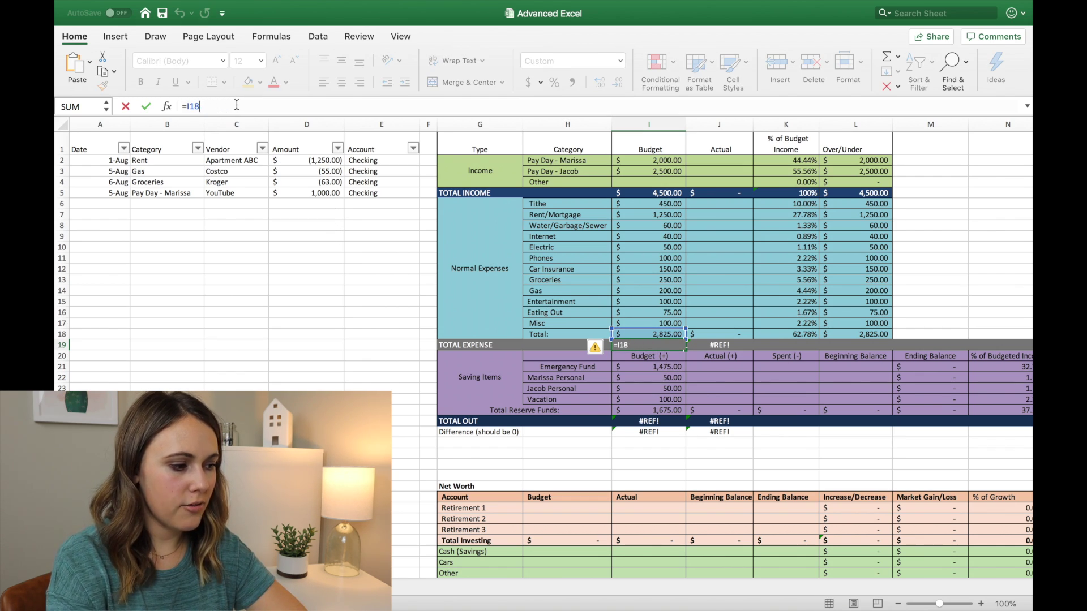
key("Return")
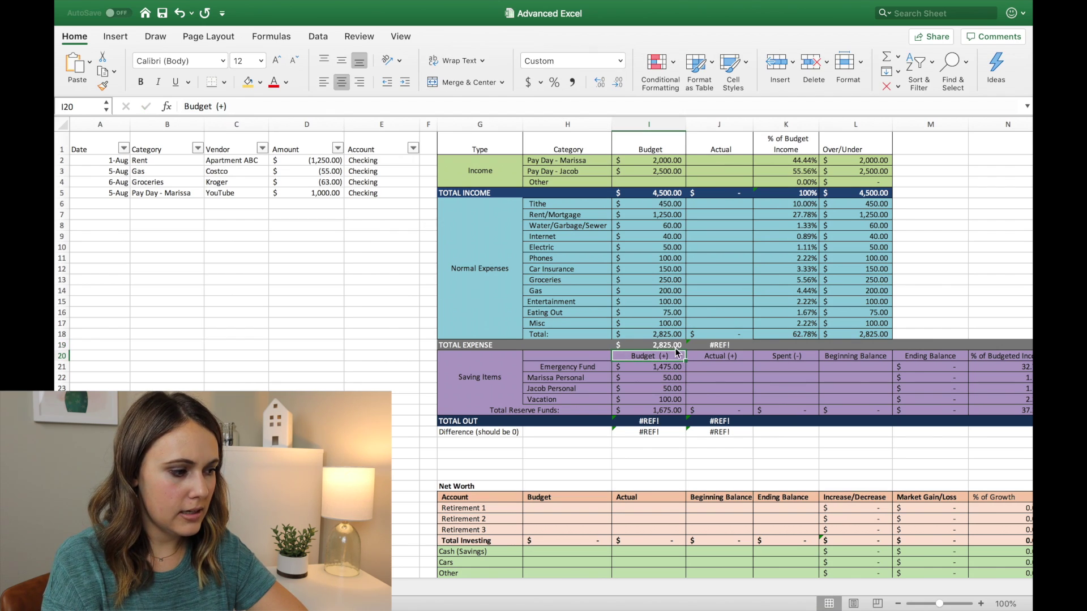
left_click(668, 345)
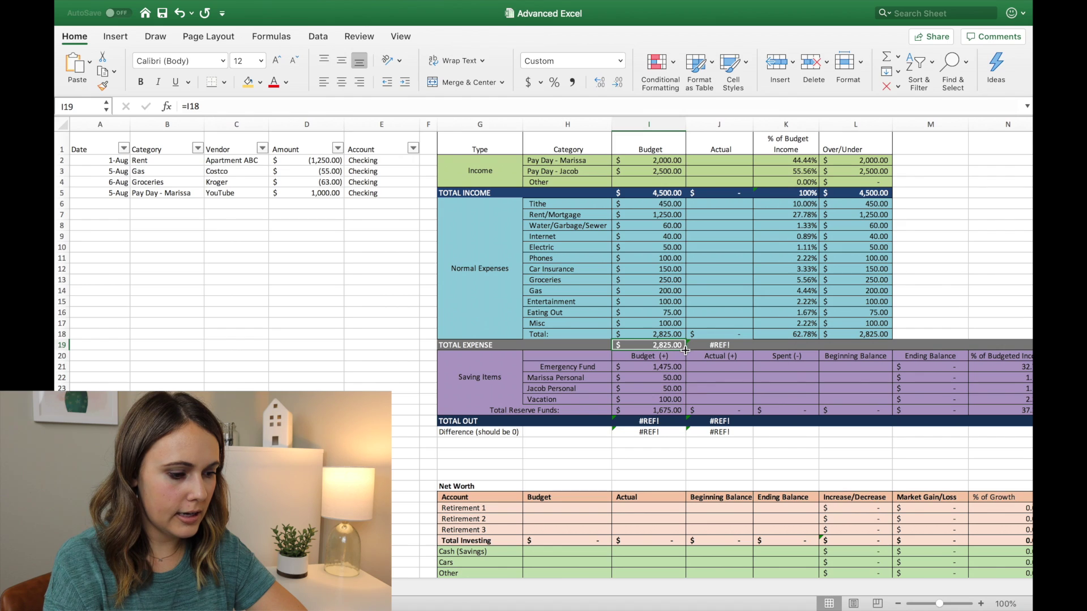
left_click_drag(685, 351, 751, 350)
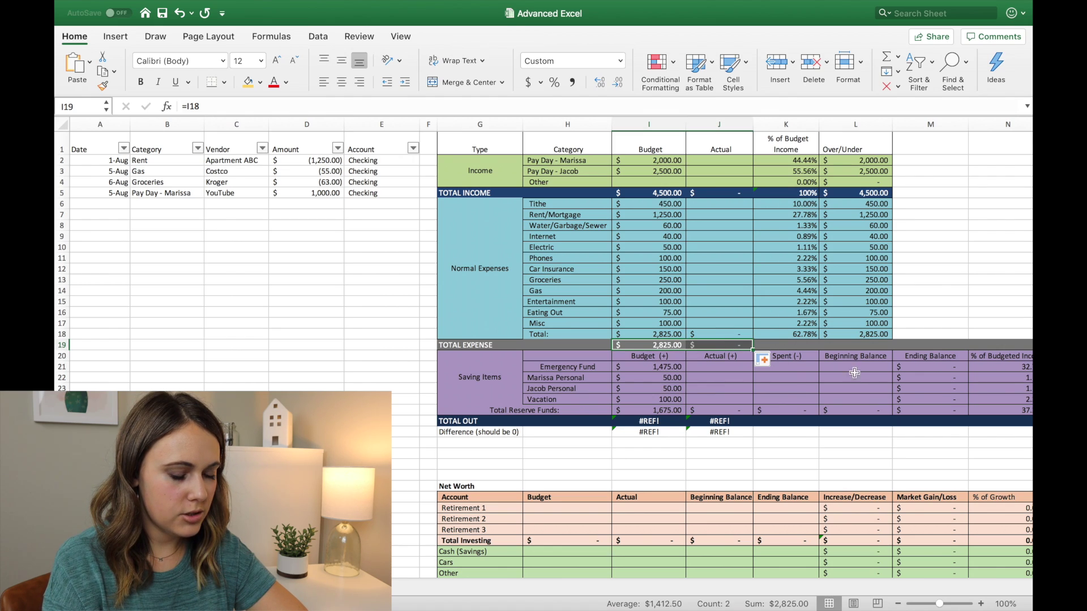
left_click(733, 346)
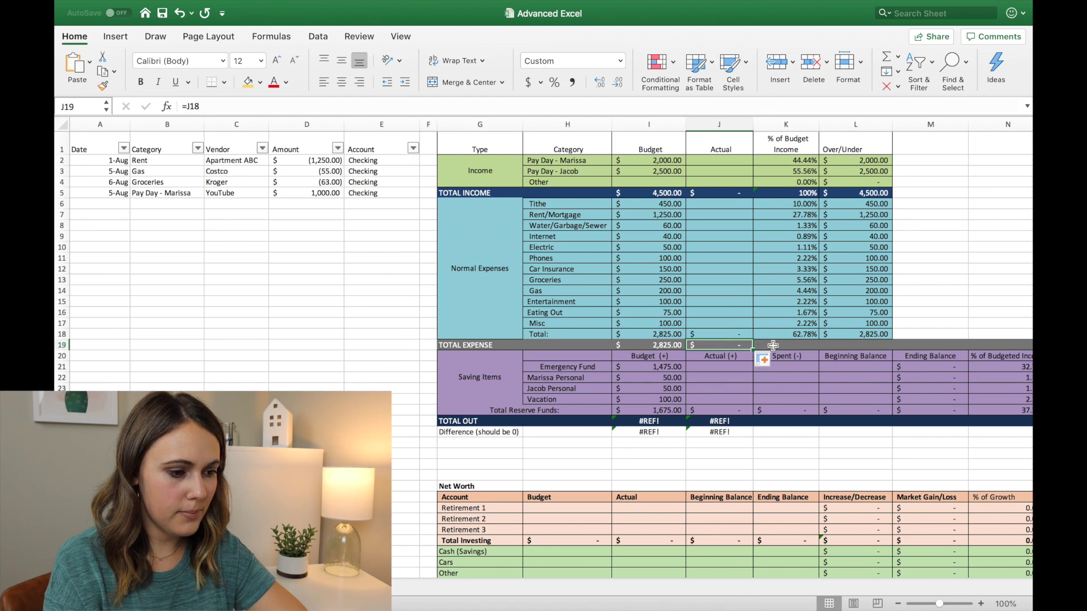
Step: Fix the TOTAL OUT formula to 4,500.00, fill it into Actual, and save the workbook
left_click(666, 420)
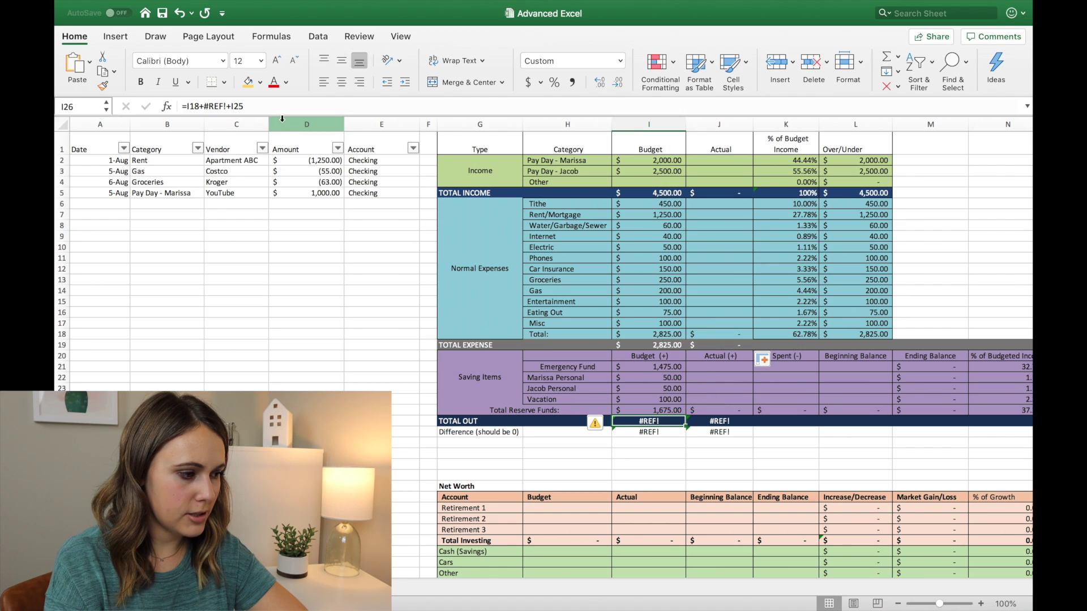
left_click(226, 105)
key("BackSpace")
key("BackSpace")
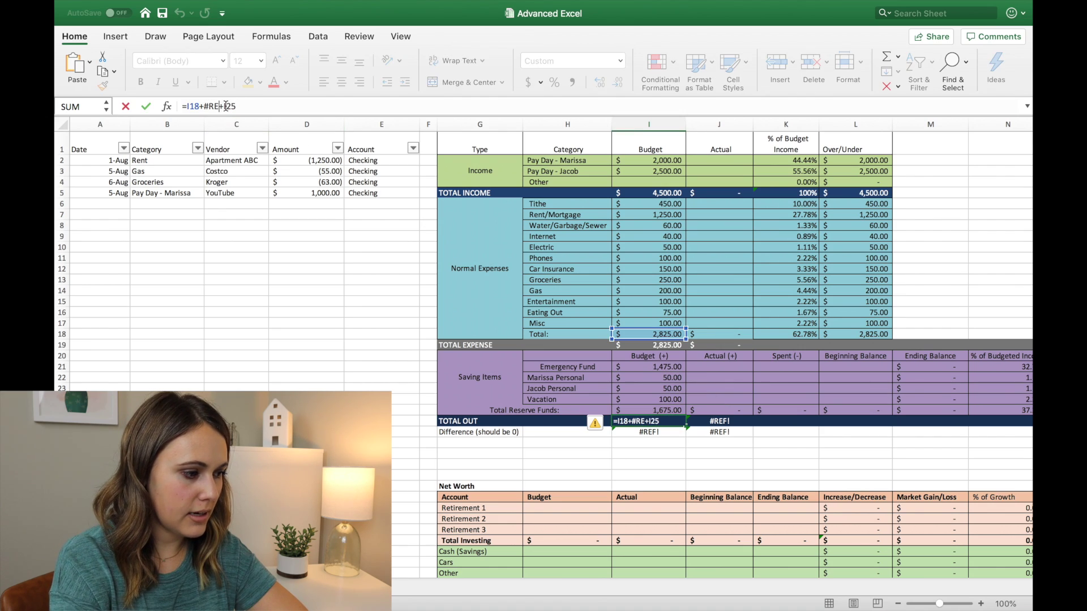
key("BackSpace")
key("BackSpace")
key("BackSpace")
key("BackSpace")
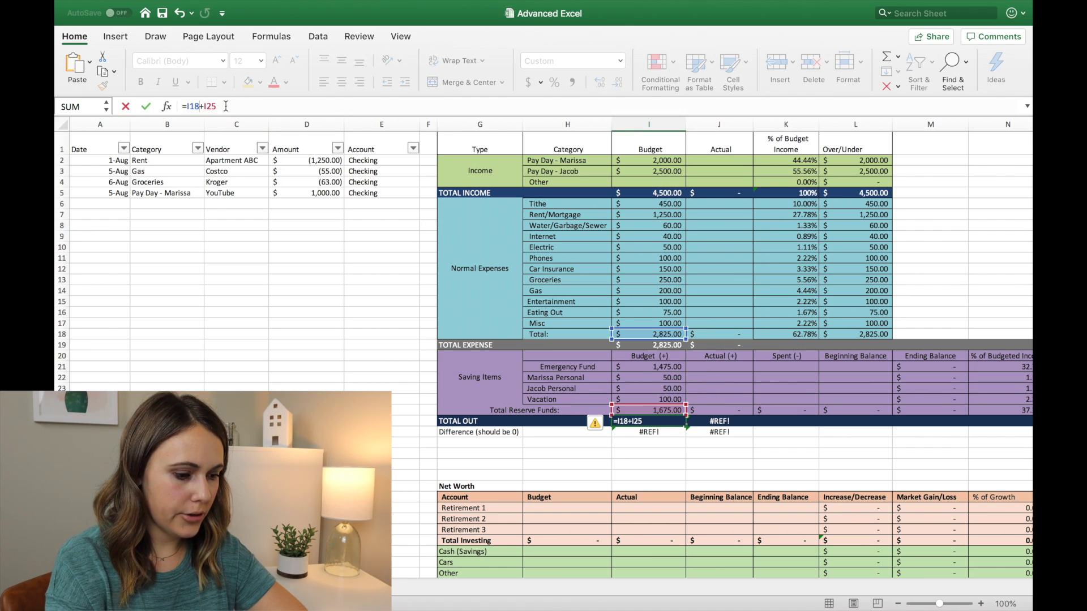
key("Return")
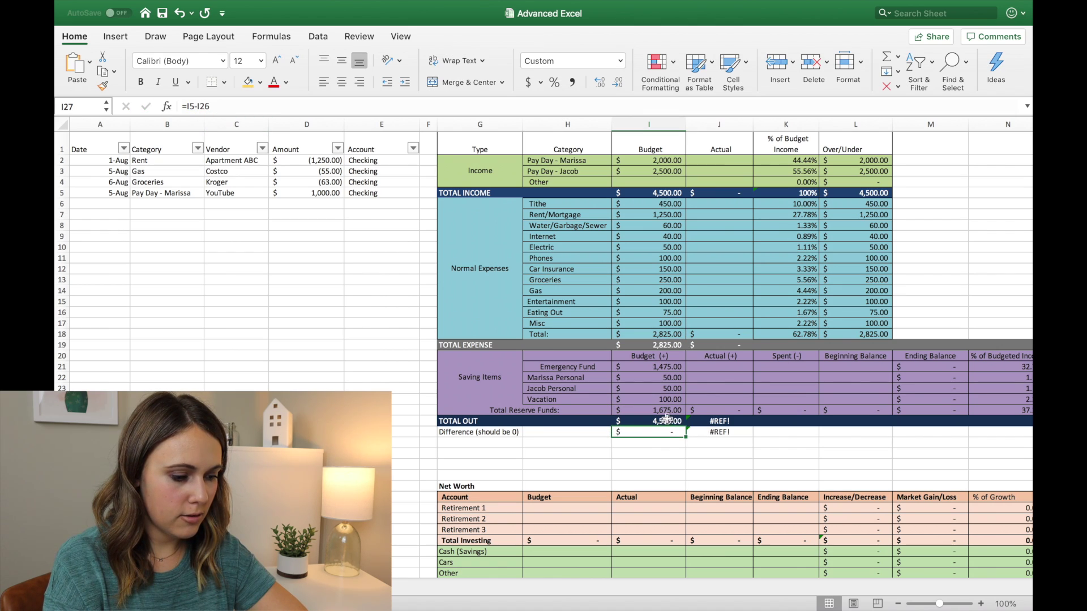
left_click(667, 419)
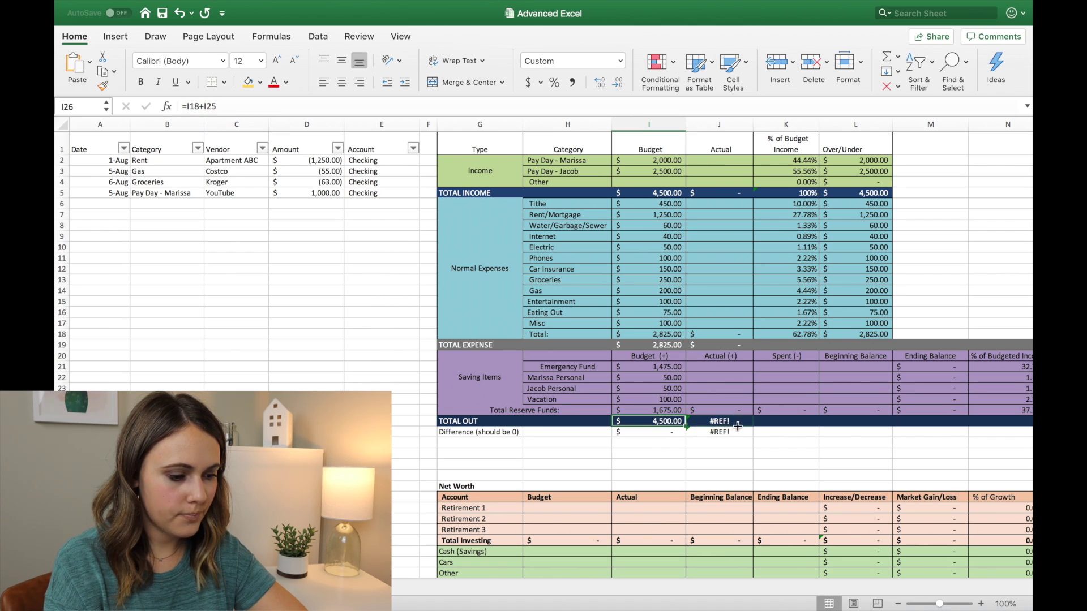
left_click_drag(686, 426, 738, 425)
left_click(691, 484)
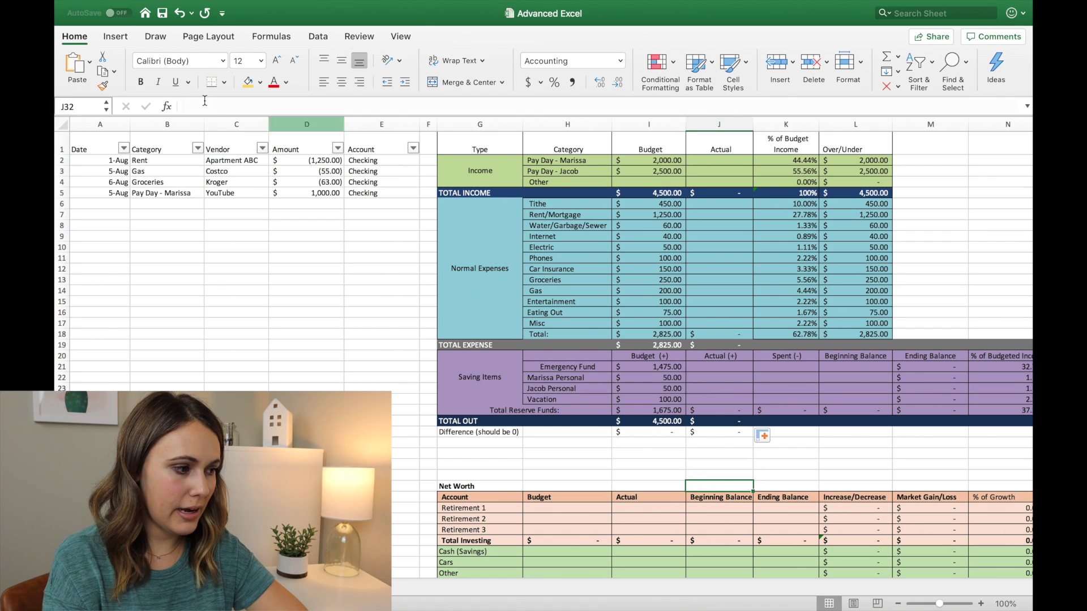
left_click(163, 13)
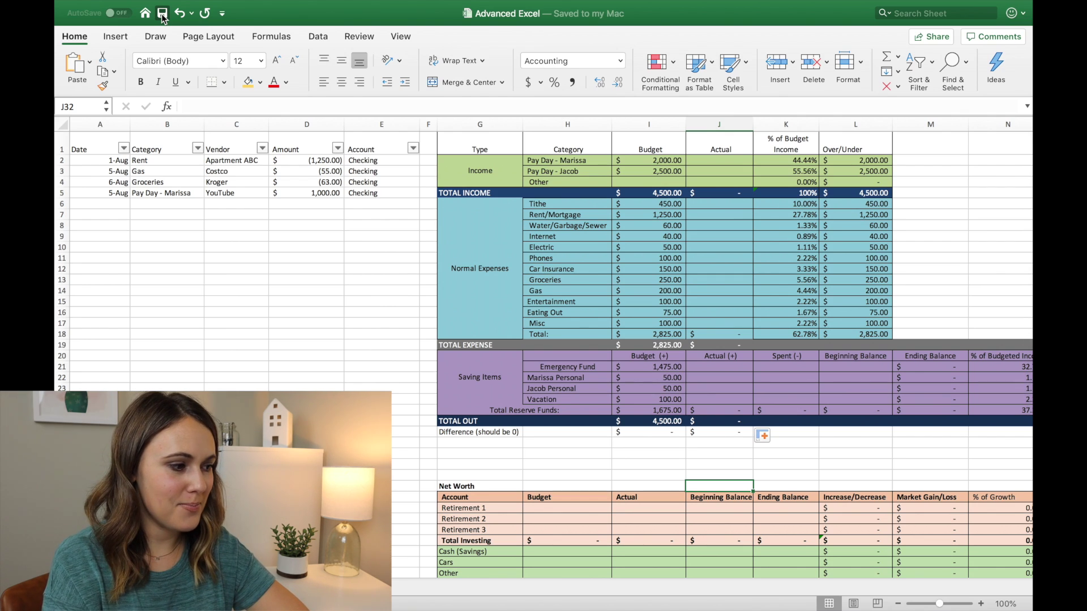
scroll(665, 361, "right", 2)
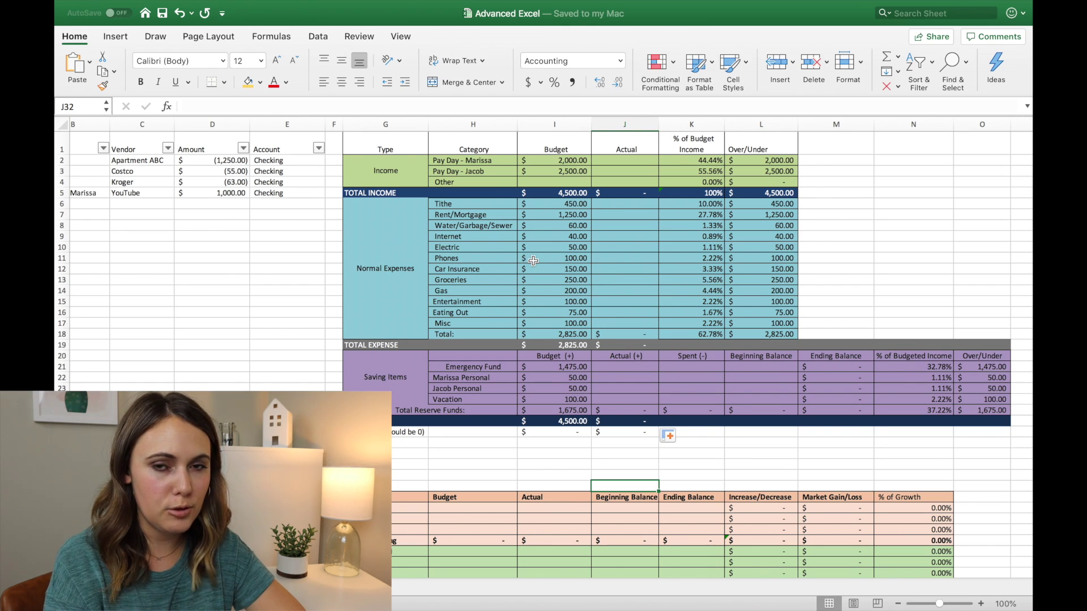
scroll(534, 260, "left", 2)
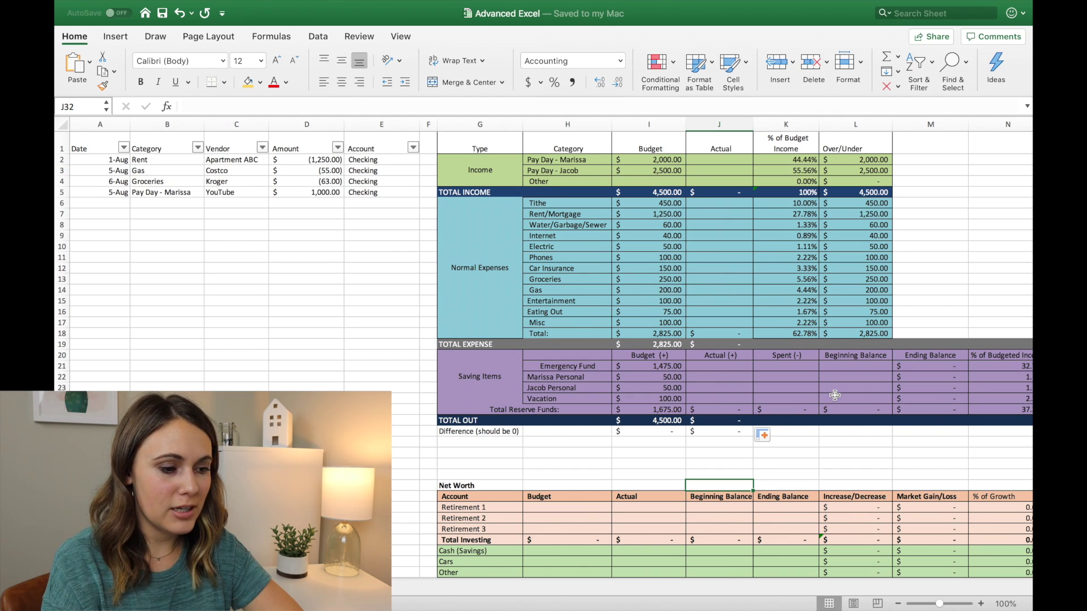
scroll(835, 395, "right", 2)
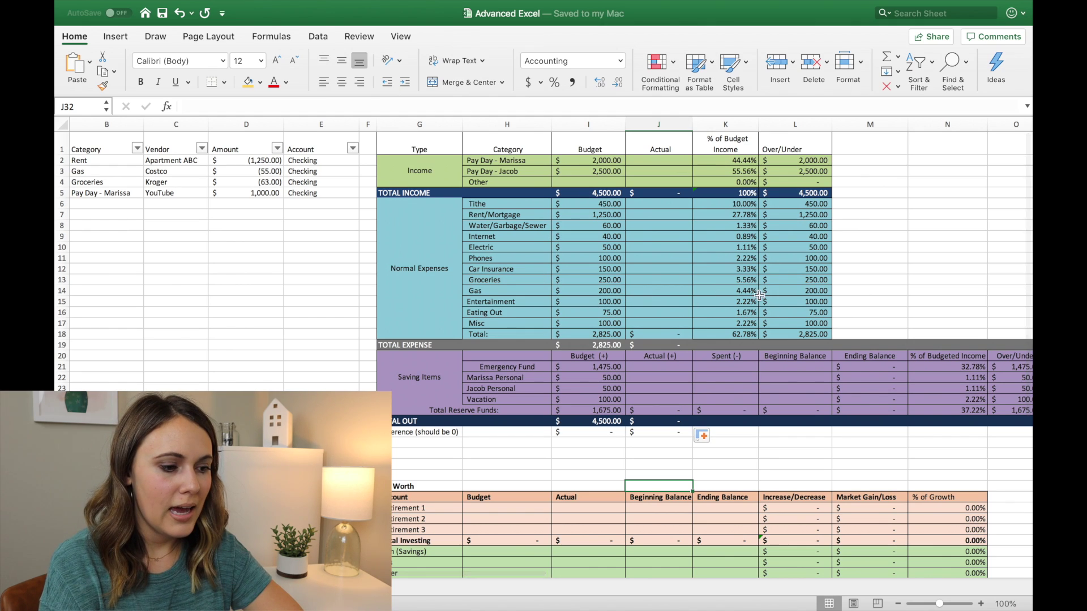
scroll(697, 239, "left", 2)
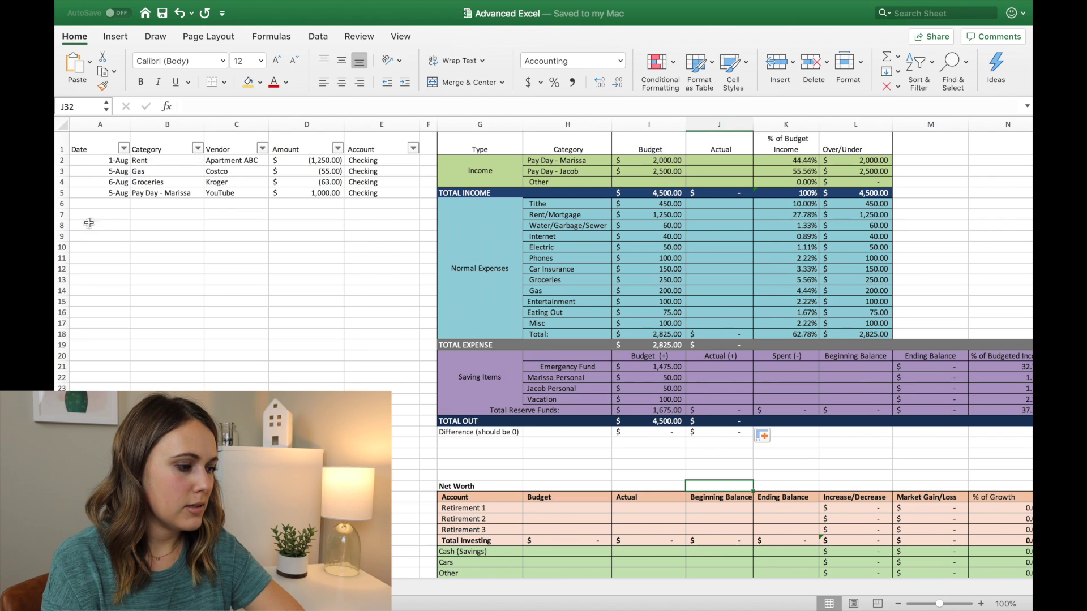
Step: Add an 8/8 transaction: Groceries, Kroger, -50, Checking account
left_click(106, 202)
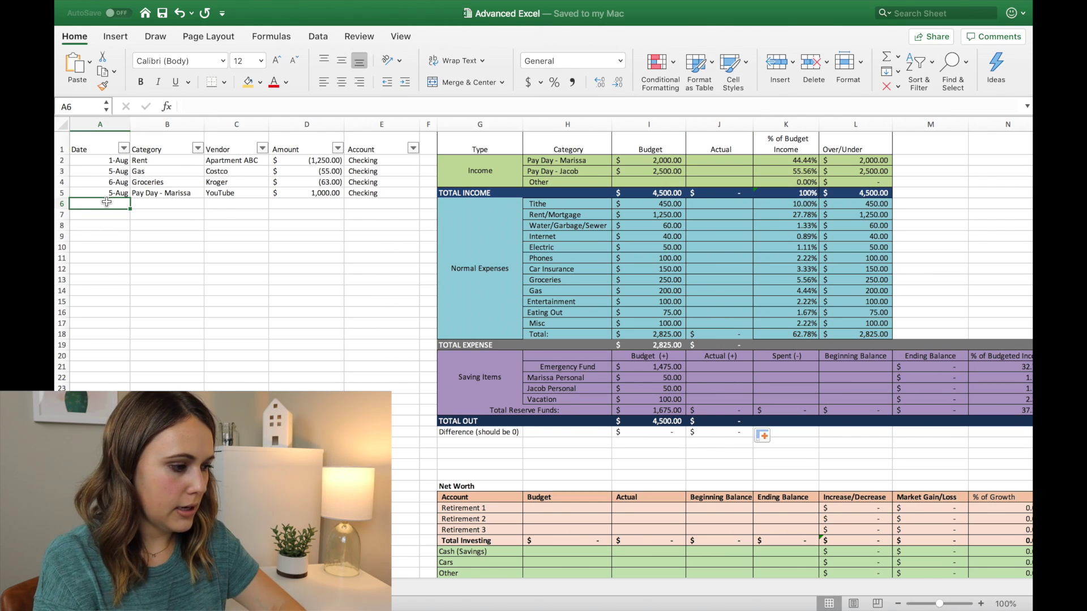
type("8/8")
key("Tab")
type("Groc")
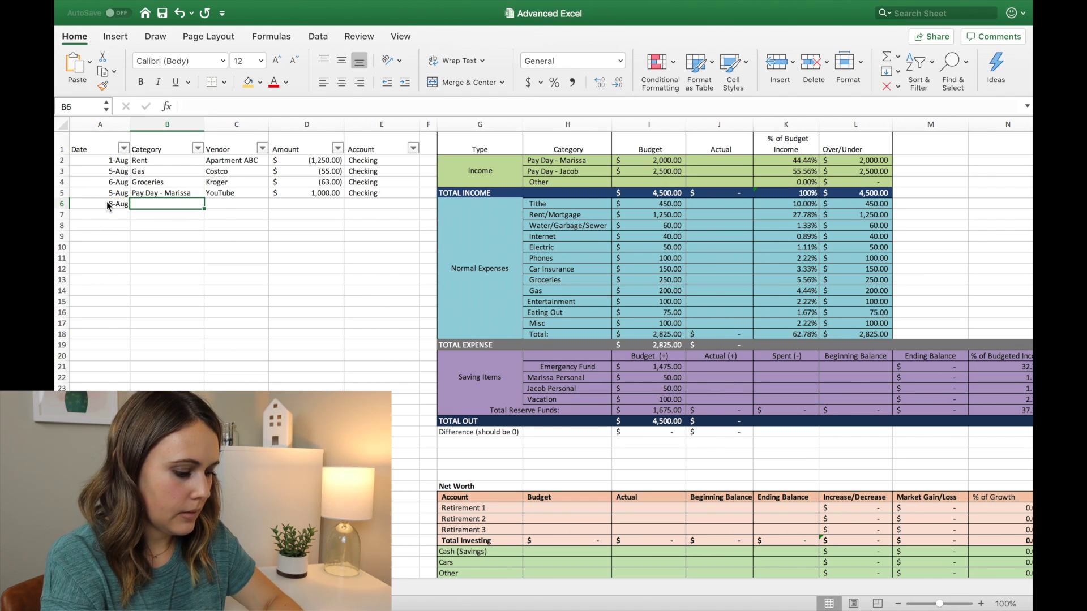
type("er")
key("Tab")
type("Kroger")
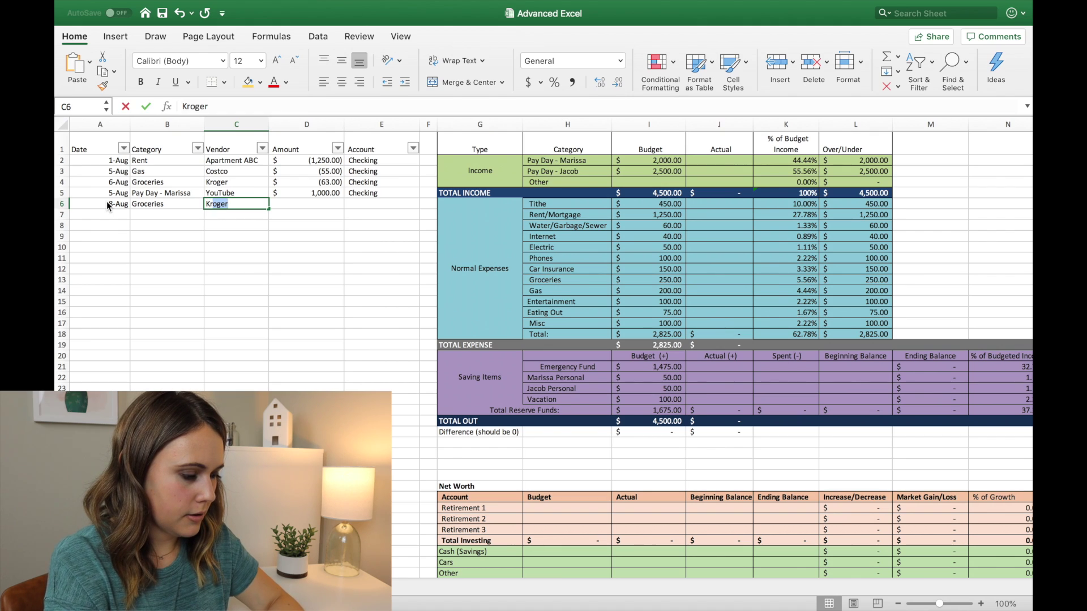
key("Tab")
type("-50")
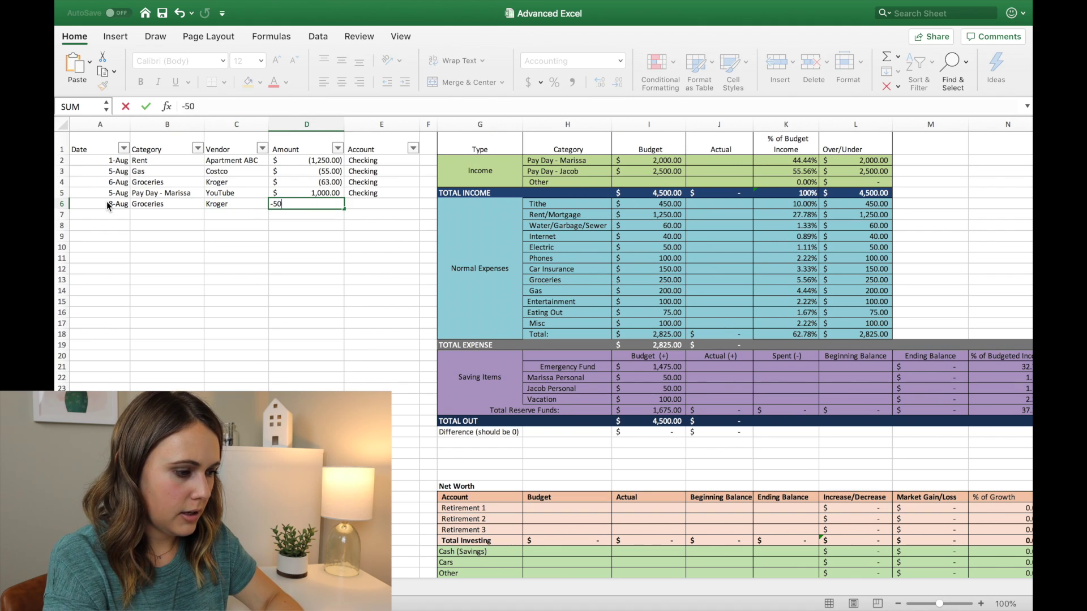
key("Tab")
type("Chec")
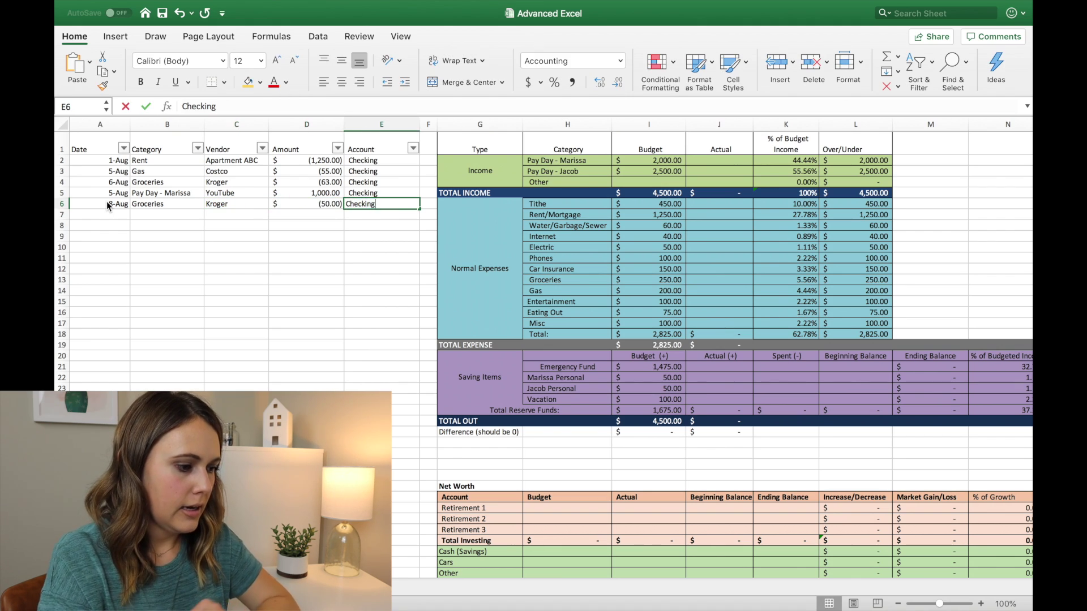
key("Return")
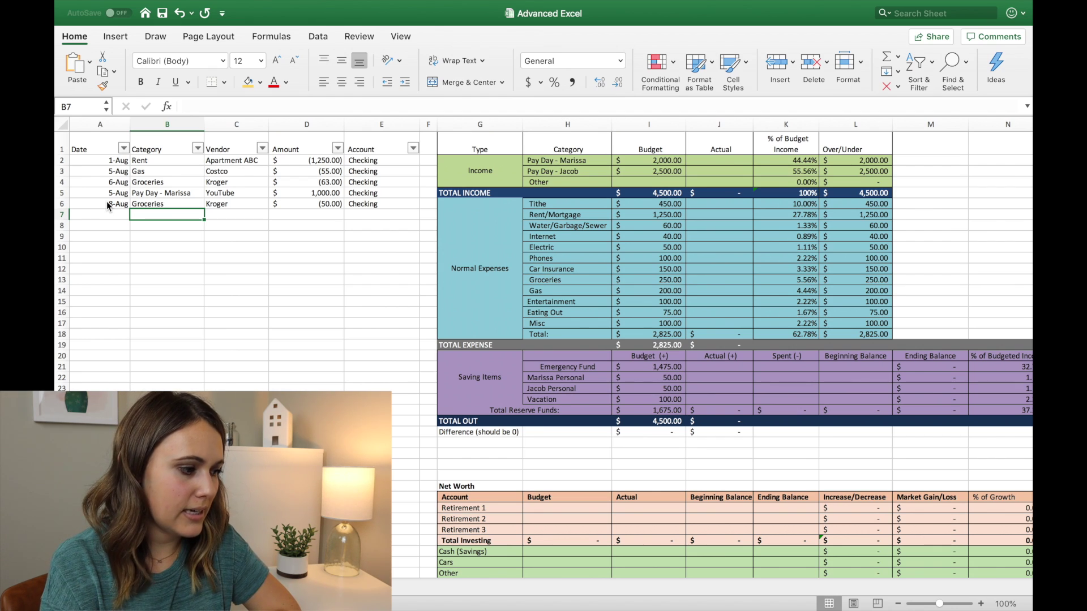
Step: Filter the Category column to Groceries and select the amounts to read their 113.00 sum
left_click(198, 149)
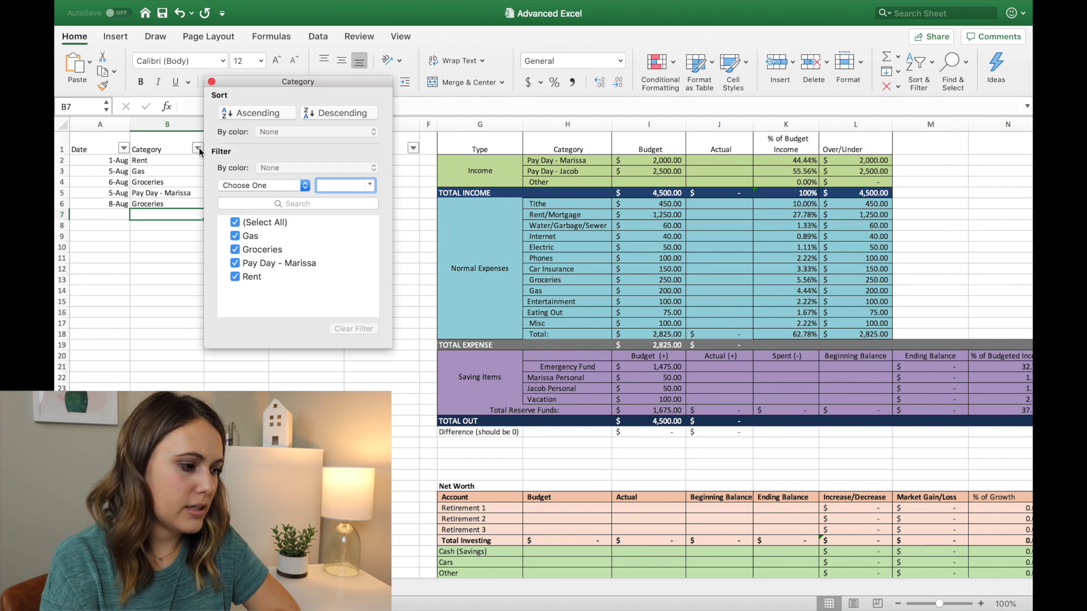
left_click(239, 224)
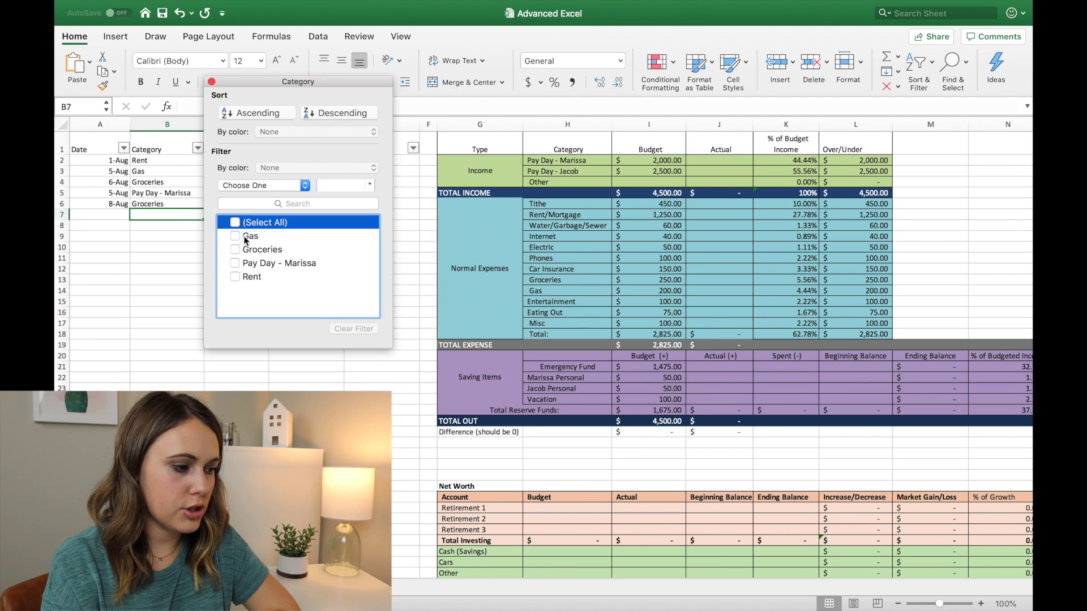
left_click(212, 81)
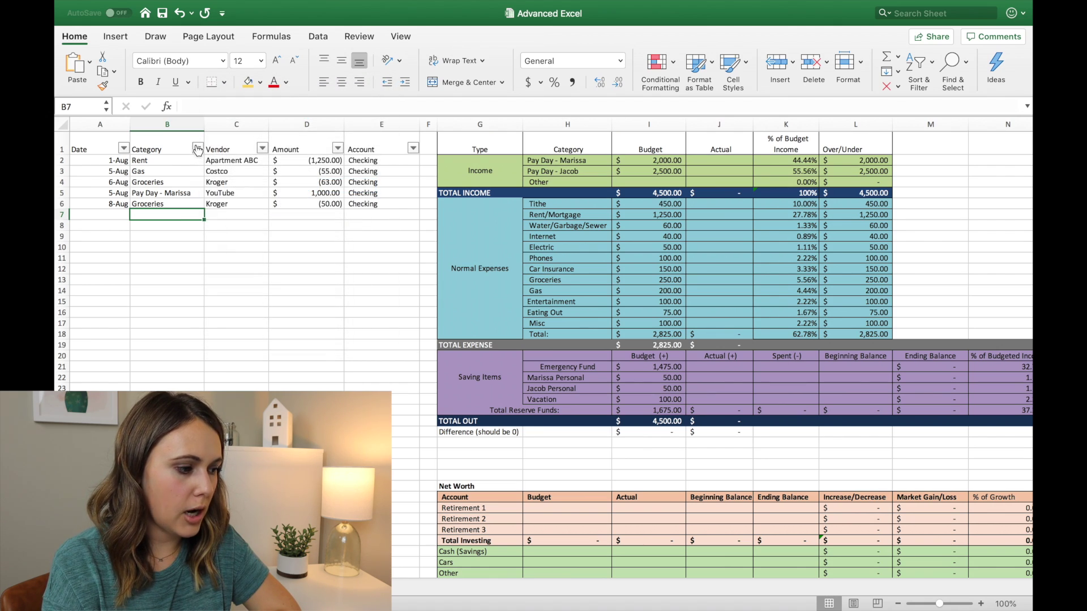
left_click(198, 149)
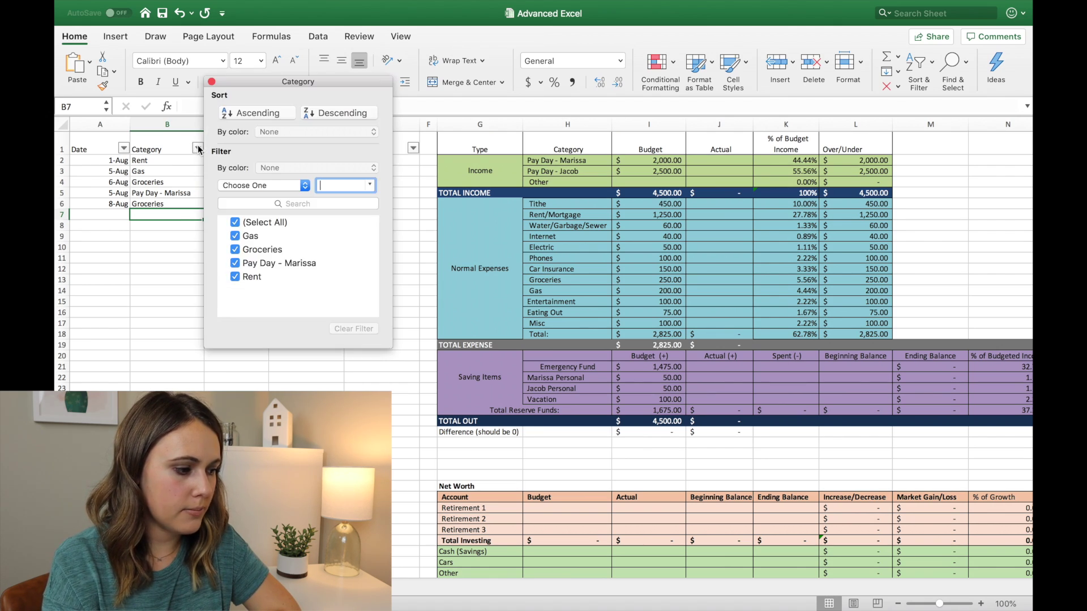
left_click(236, 222)
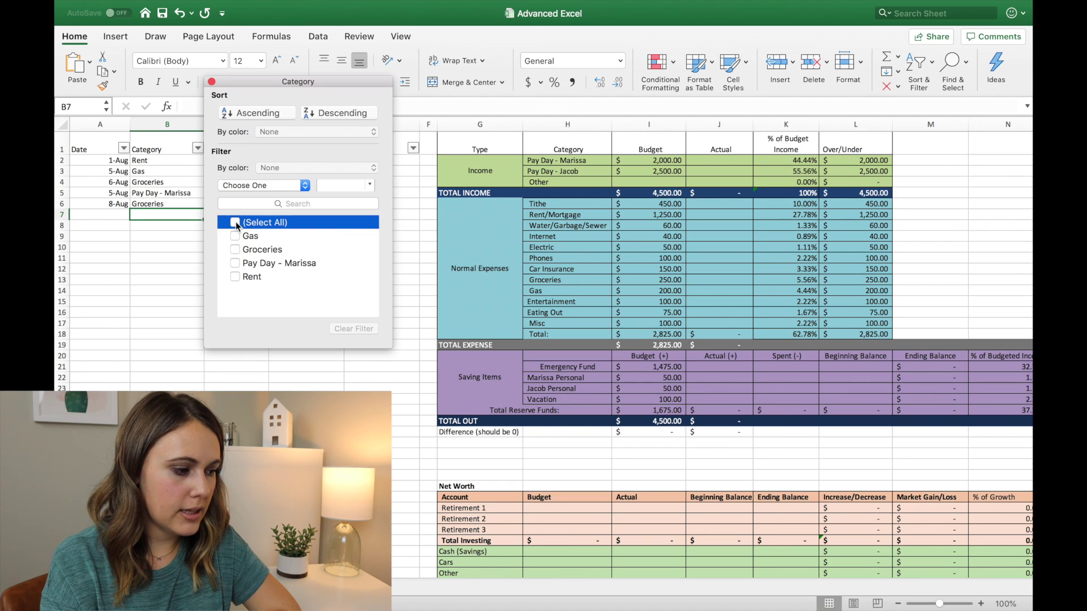
left_click(235, 249)
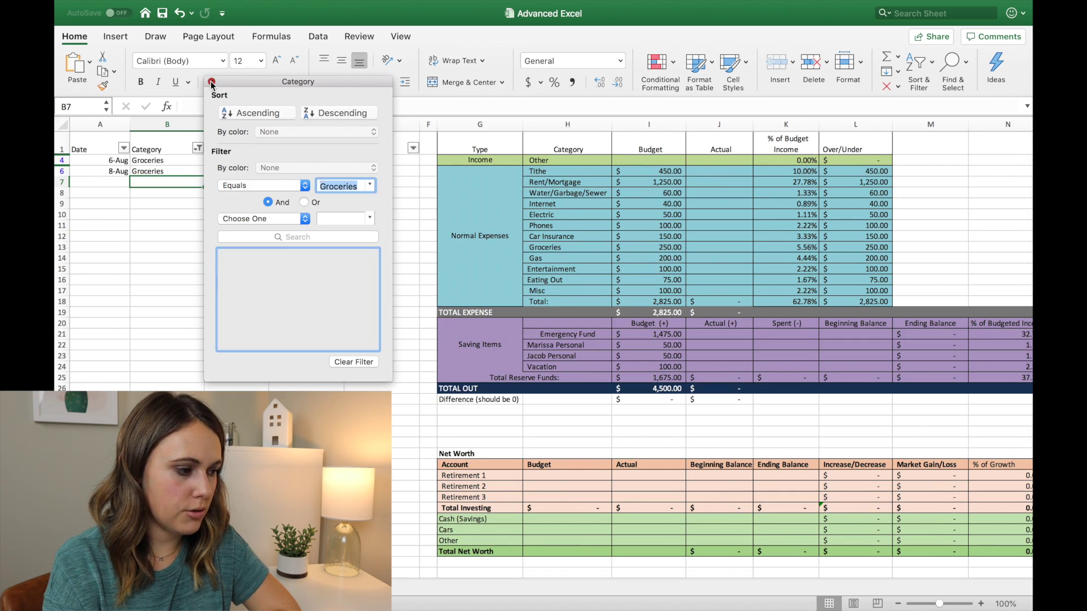
left_click(212, 84)
left_click(307, 161)
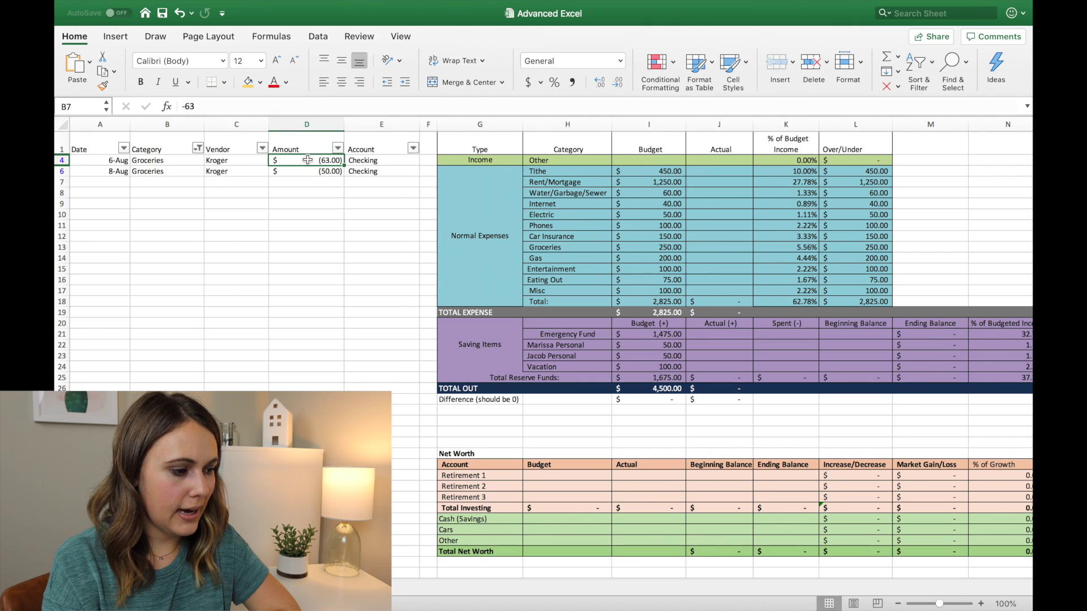
left_click_drag(308, 160, 307, 172)
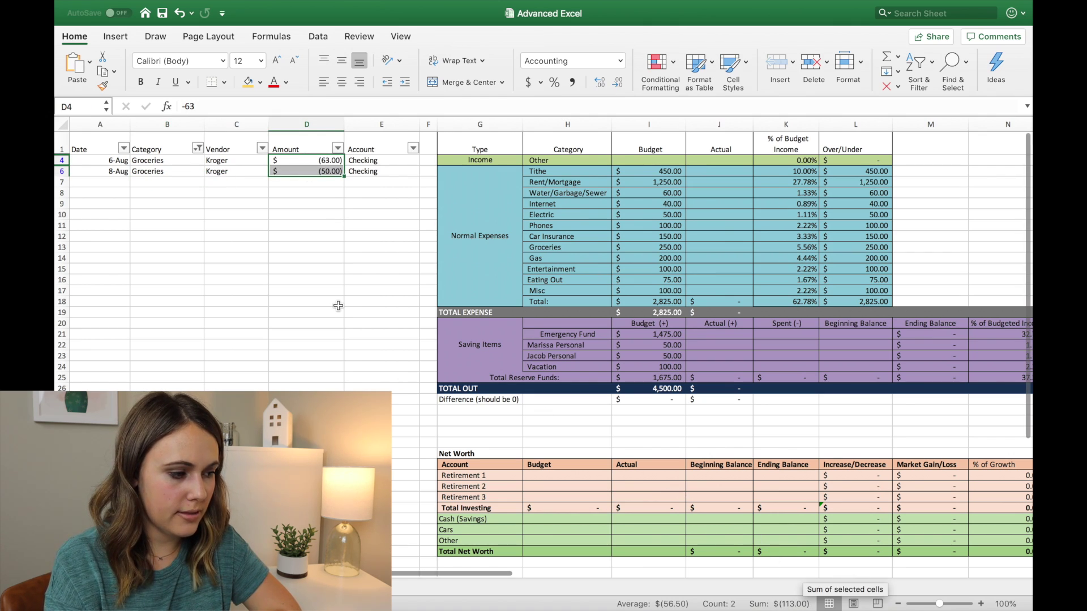
Step: Reset the Category filter to Select All so every transaction shows again
left_click(338, 149)
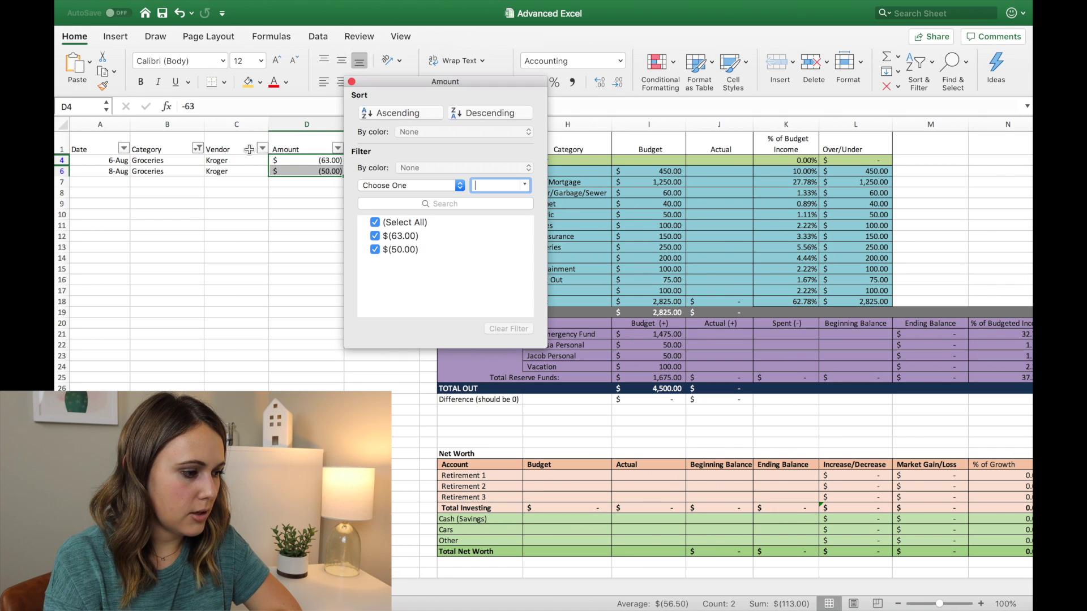
left_click(198, 148)
left_click(198, 148)
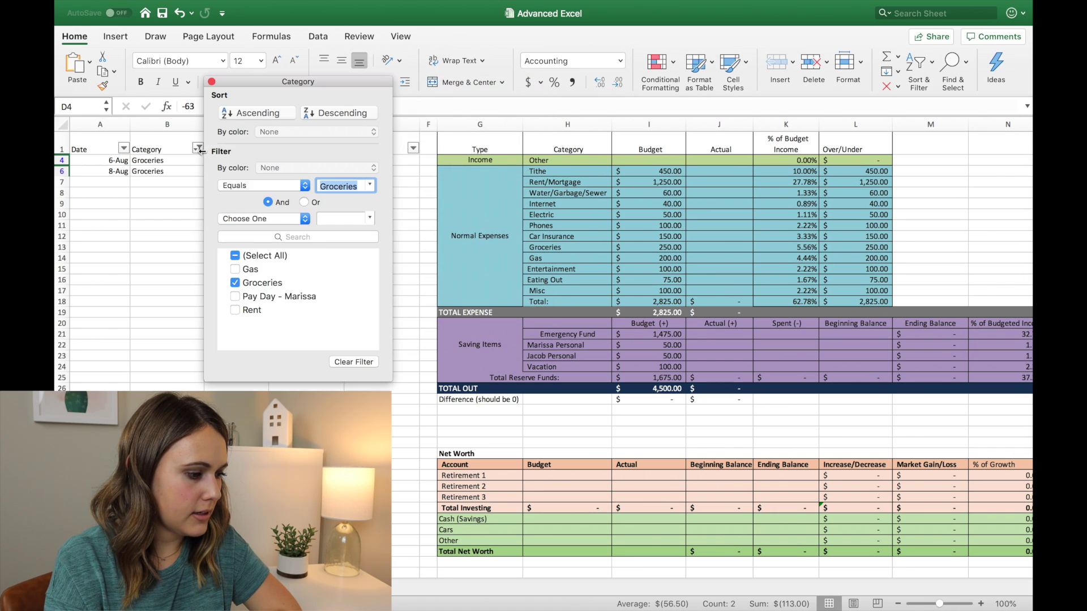
left_click(235, 255)
left_click(211, 81)
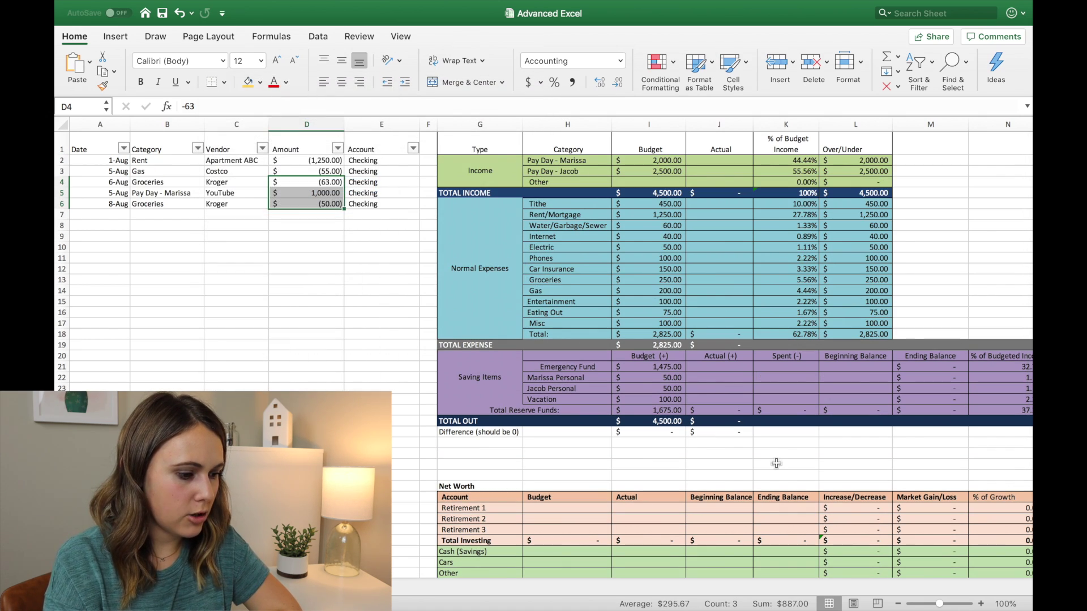
left_click(707, 283)
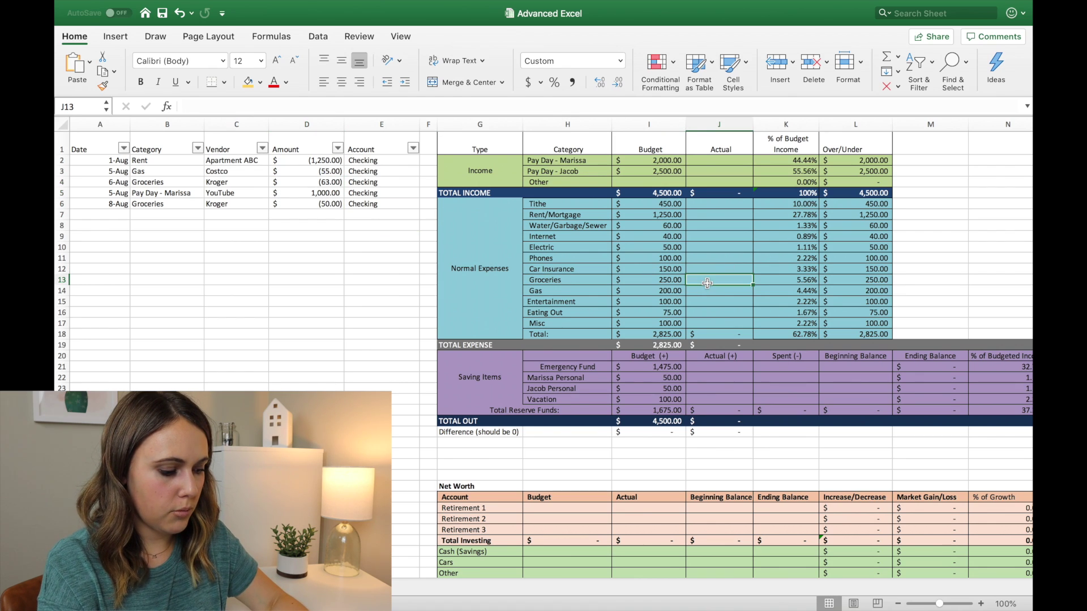
Step: Enter 113 as the Groceries Actual in J13
type("113")
key("Return")
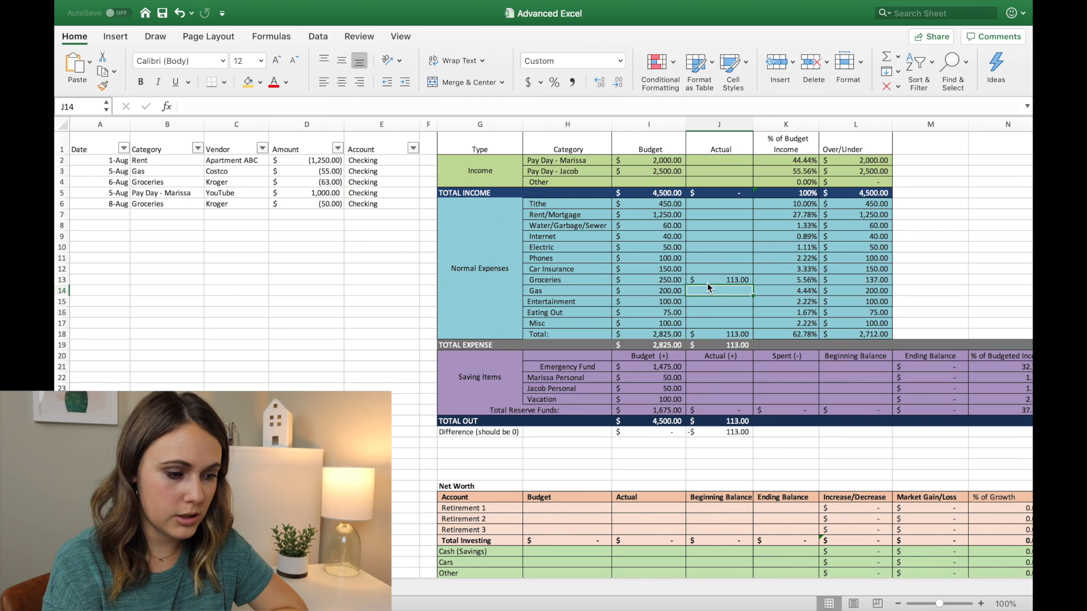
left_click(708, 283)
Step: Clear J13 and begin =SUMIF(B2:B158, using the Category column as the range
key("Delete")
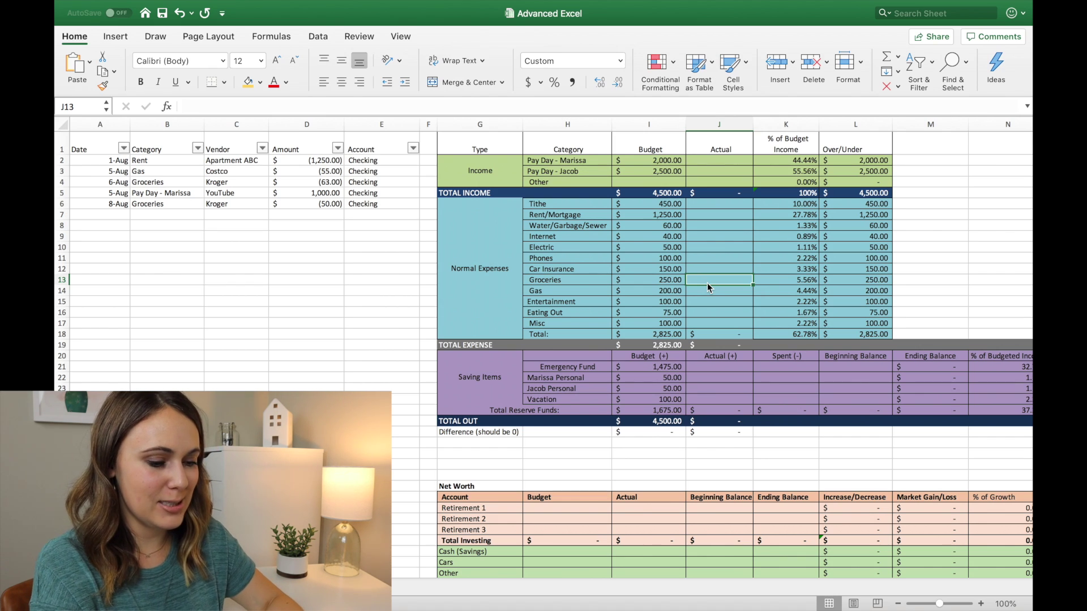
type("=")
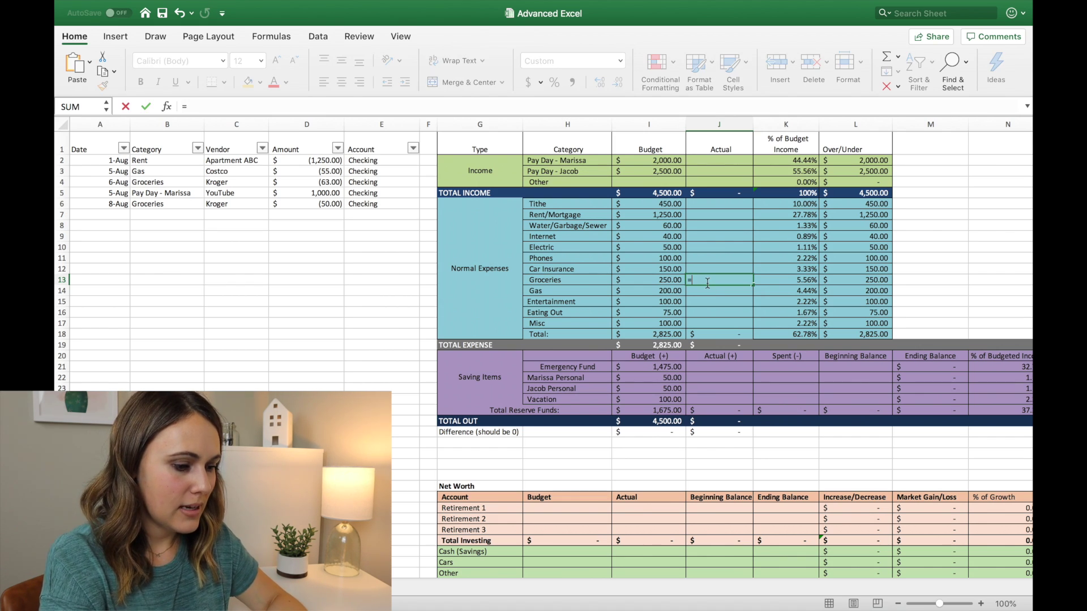
type("sumif")
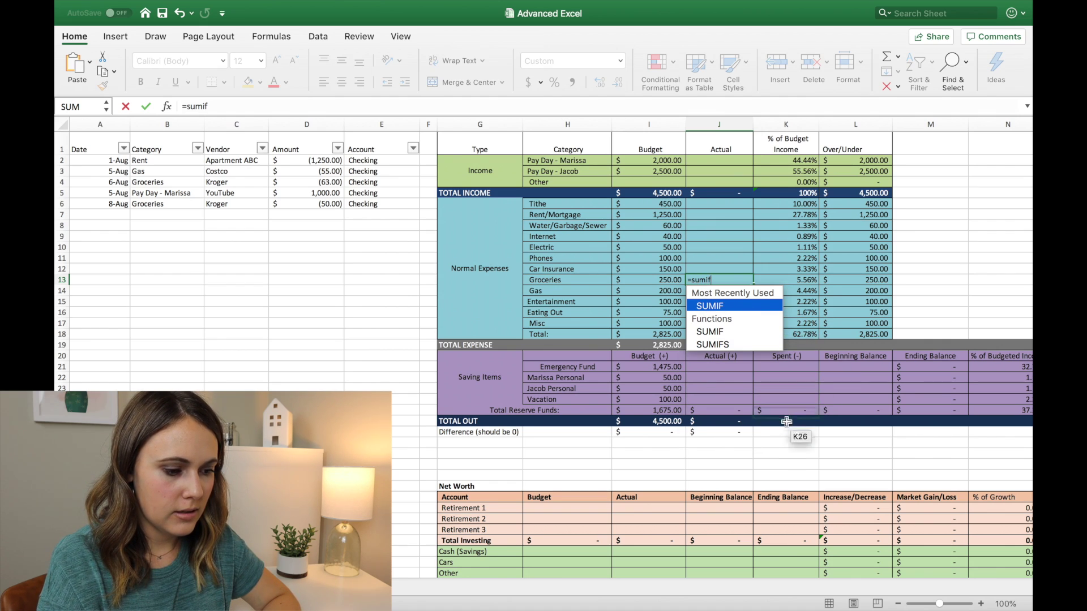
left_click(754, 305)
left_click(754, 305)
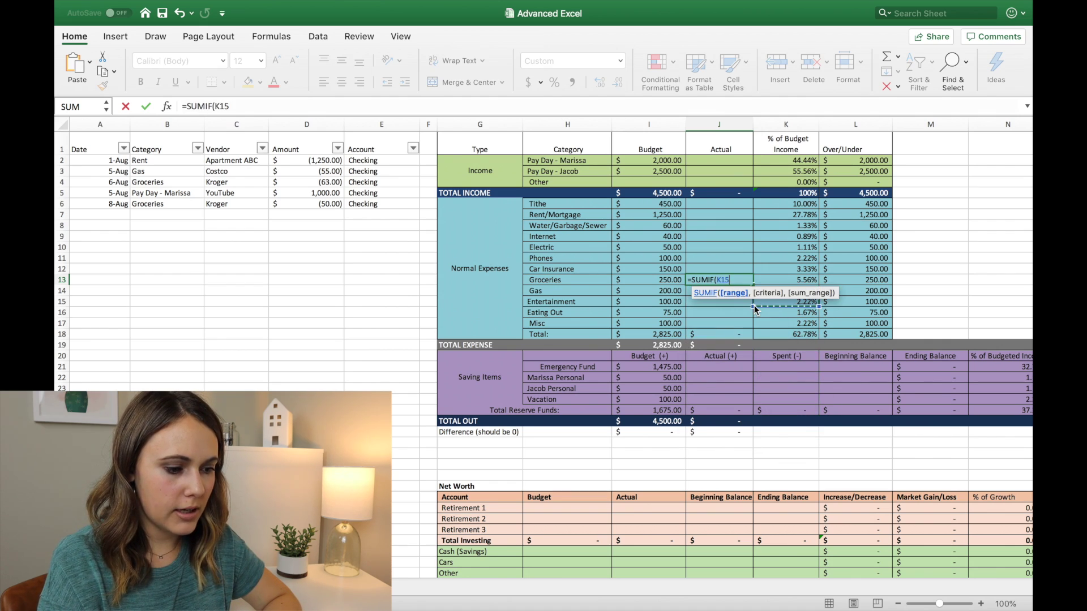
left_click(230, 107)
key("BackSpace")
key("BackSpace")
key("BackSpace")
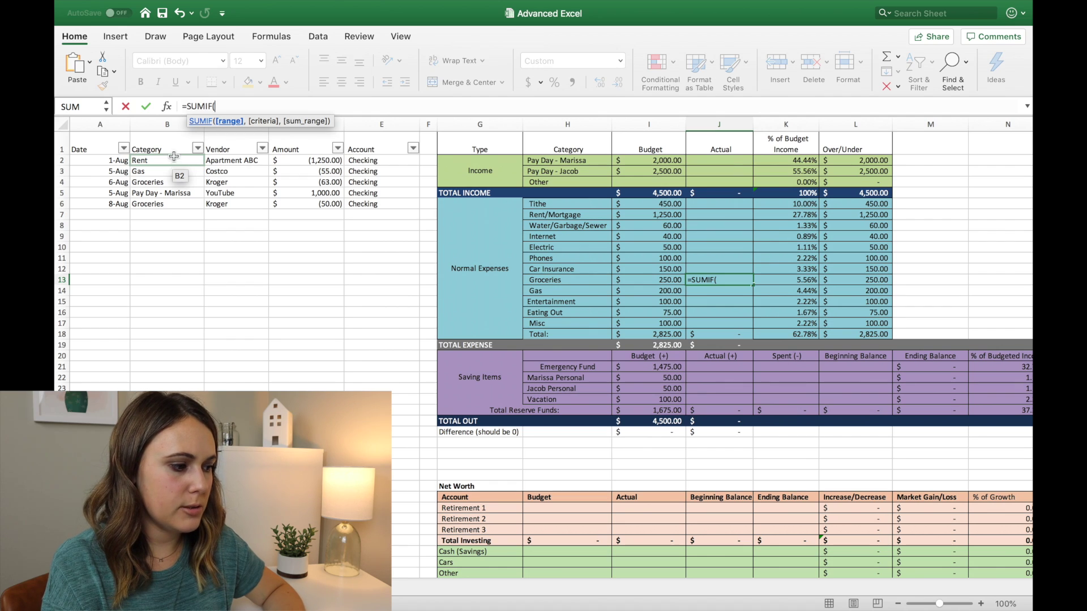
left_click(168, 186)
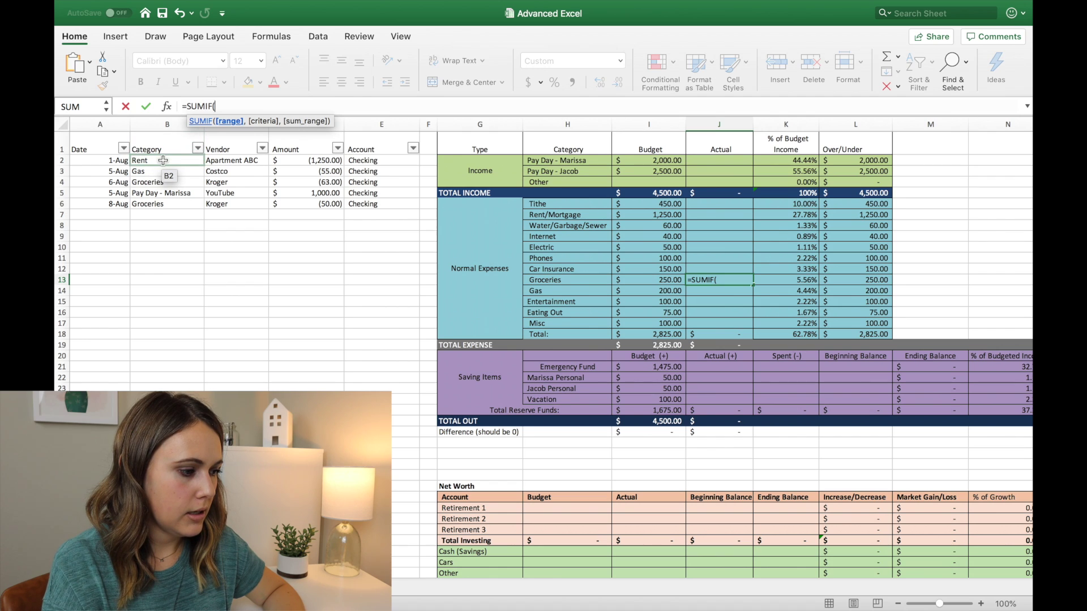
left_click_drag(163, 160, 157, 586)
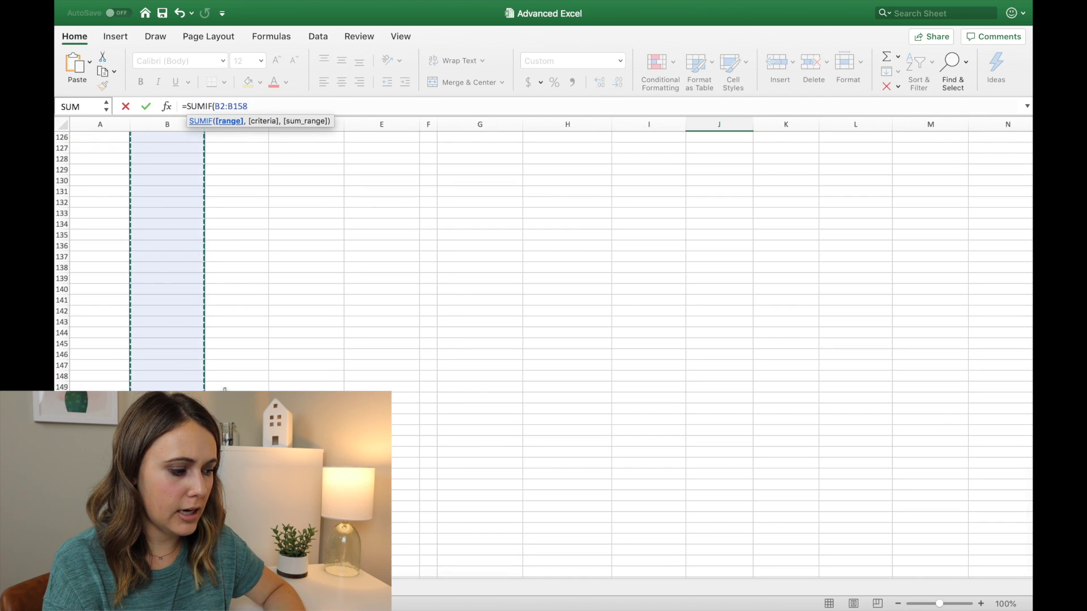
scroll(224, 390, "up", 20)
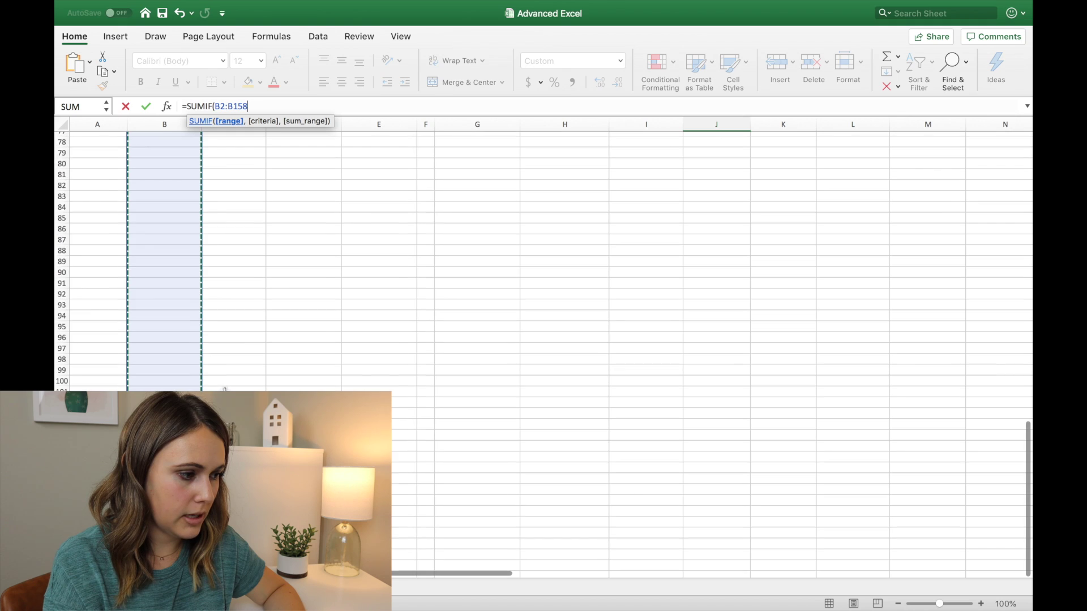
left_click(263, 104)
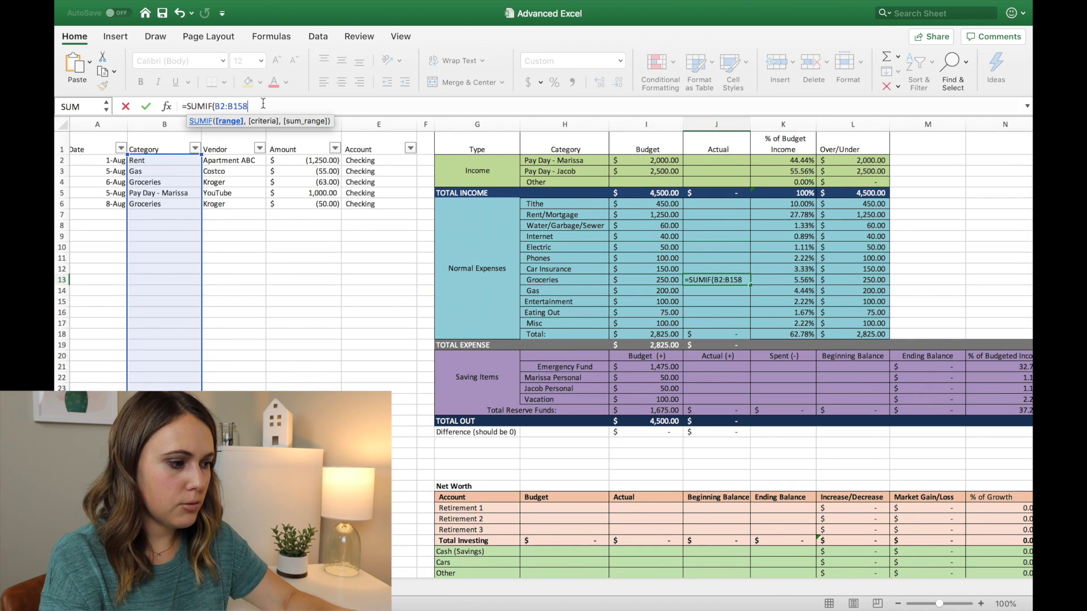
type(",")
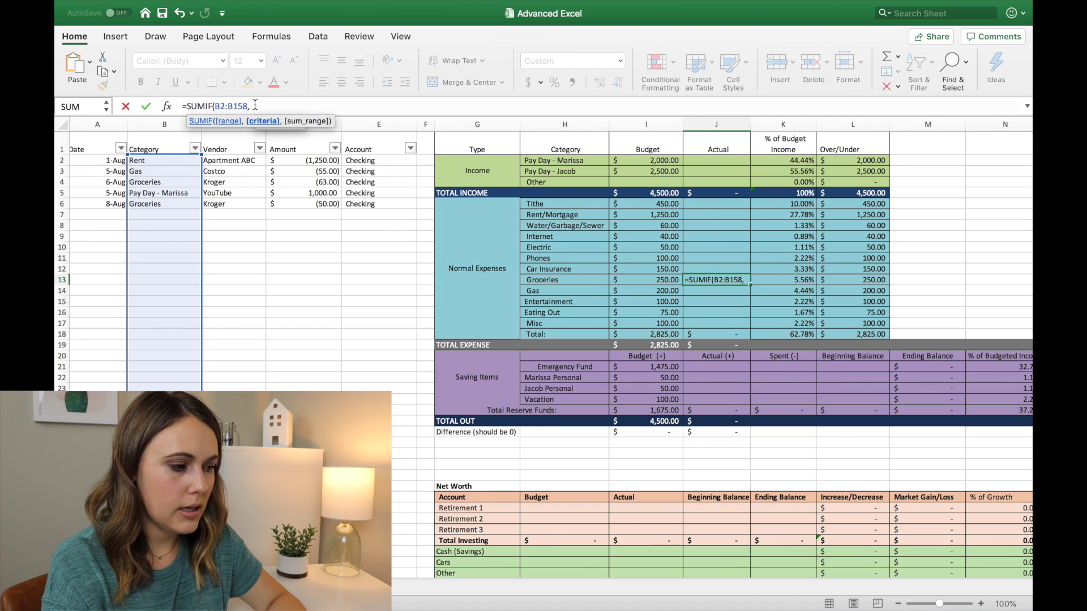
Step: Add the "Groceries" criteria and the Amount column as the sum range, closing the formula
type("\"")
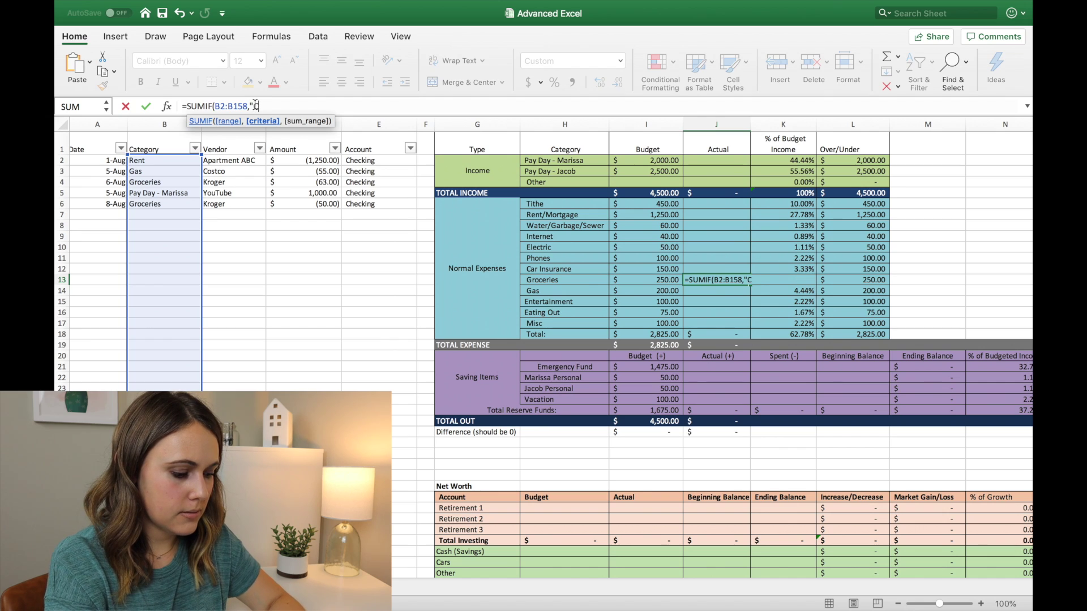
type("Groceries")
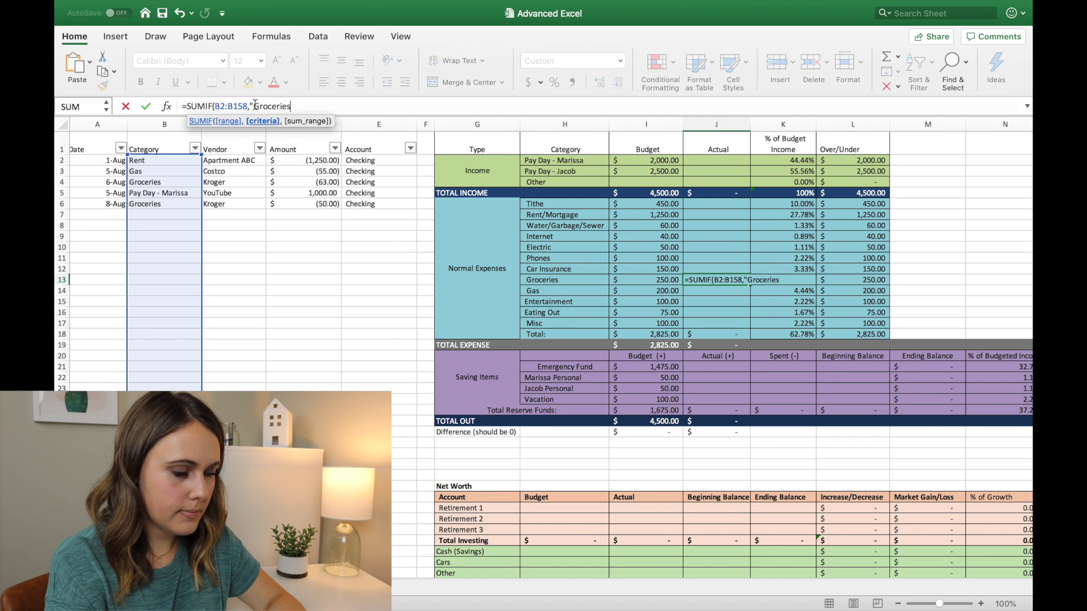
type("\"")
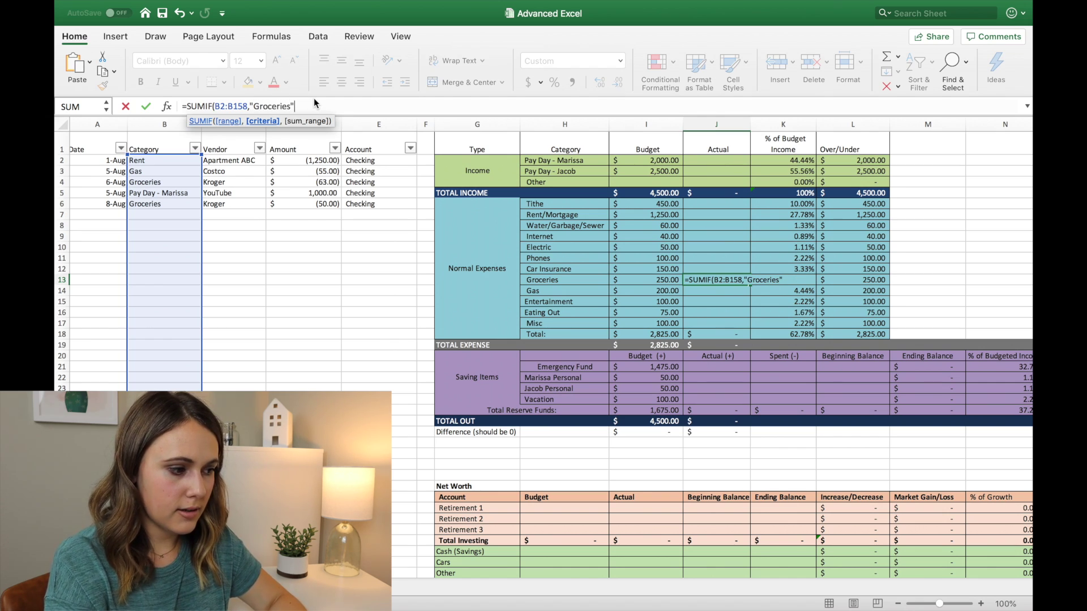
type(",")
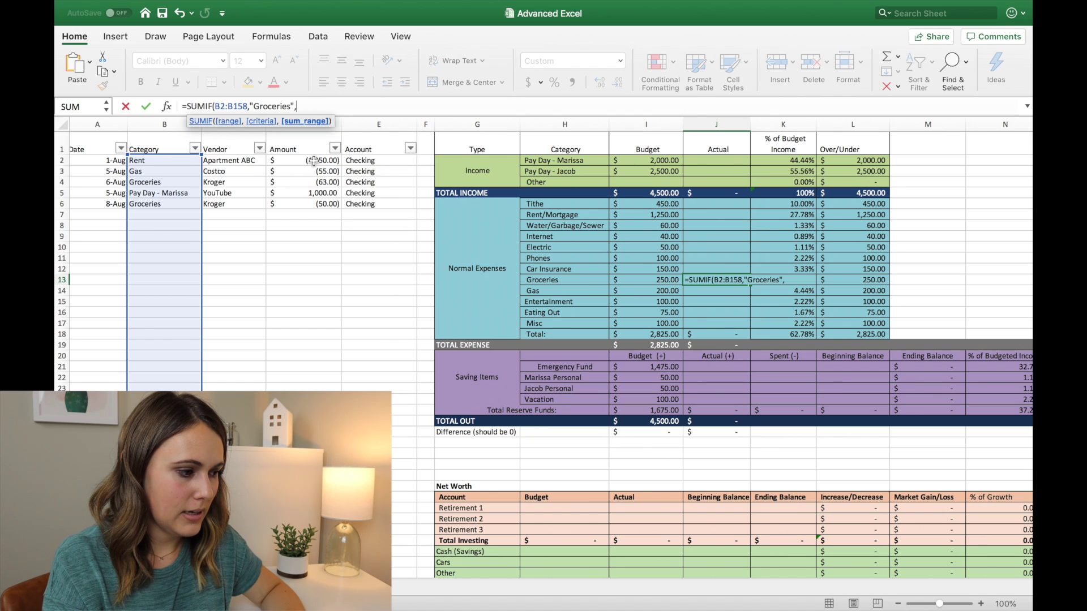
left_click_drag(313, 161, 312, 188)
left_click(347, 108)
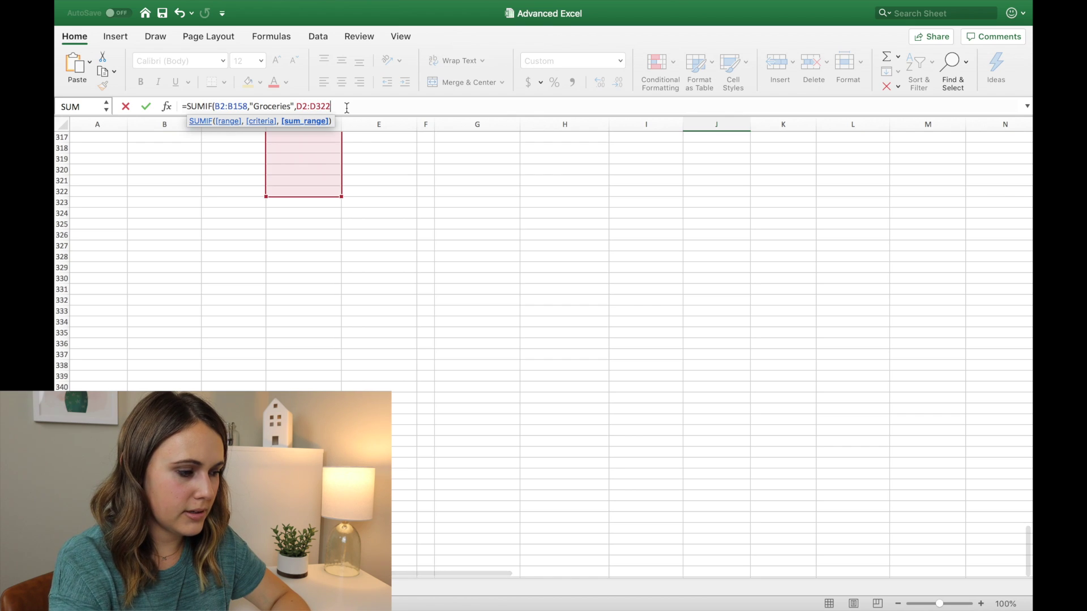
type(")")
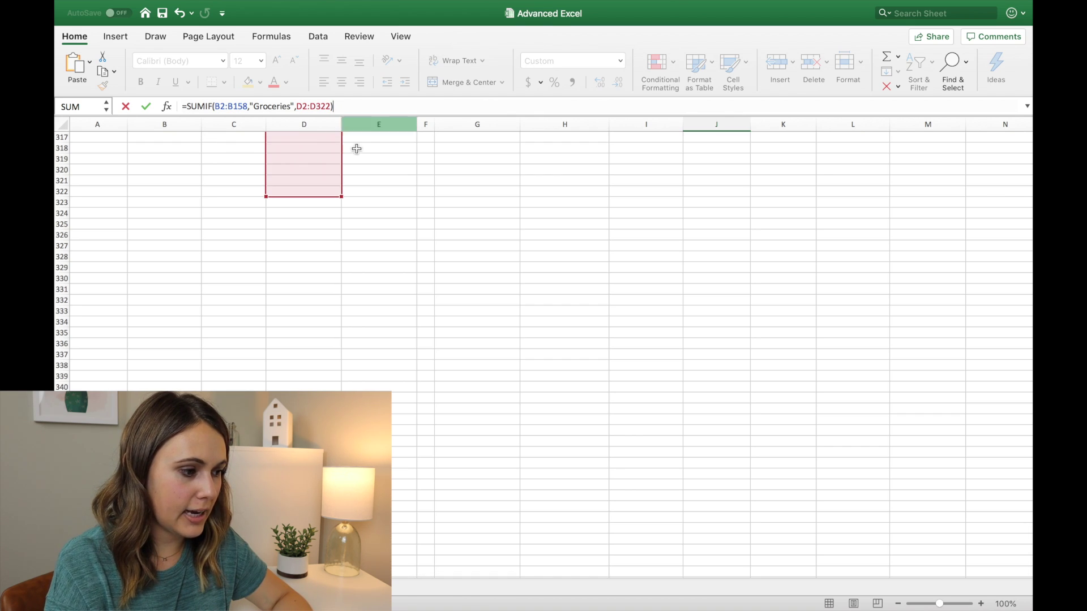
Step: Correct the sum range to end at D158 and commit, giving -113.00
scroll(400, 384, "up", 20)
scroll(399, 385, "up", 10)
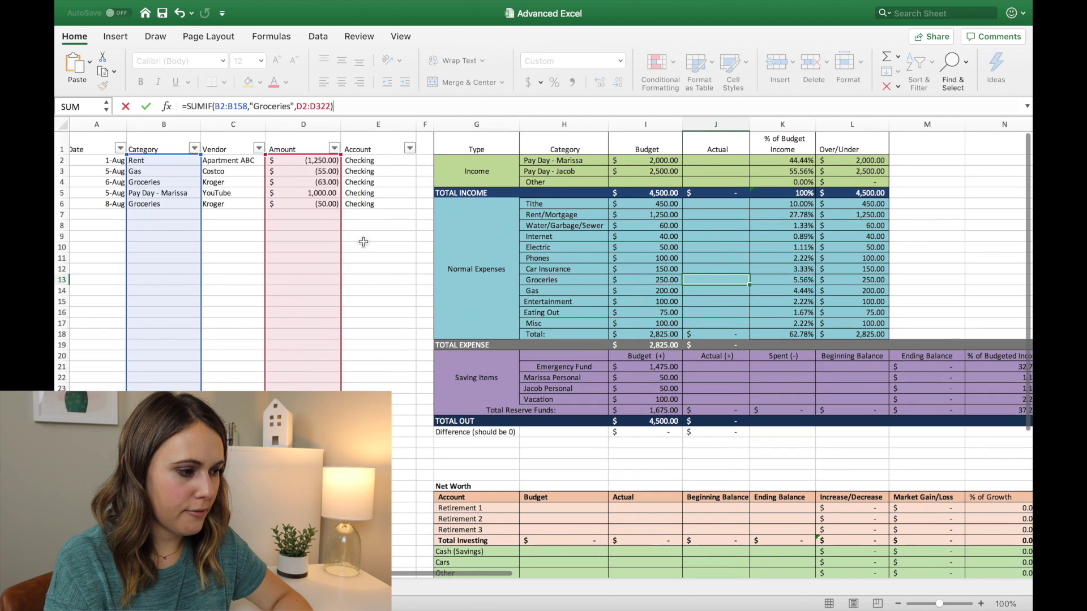
left_click(322, 106)
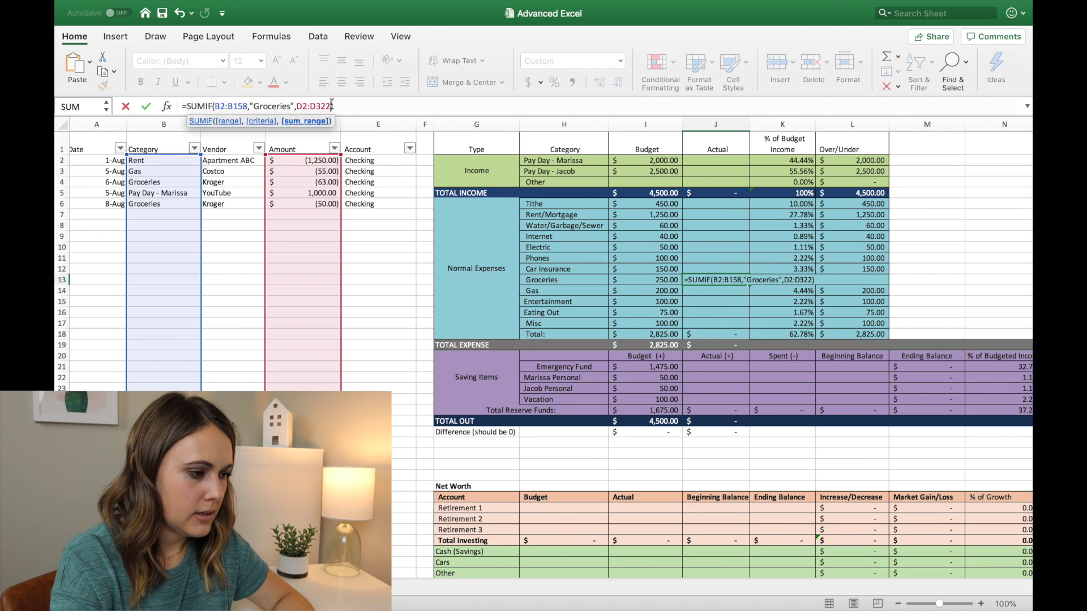
key("BackSpace")
key("BackSpace")
key("BackSpace")
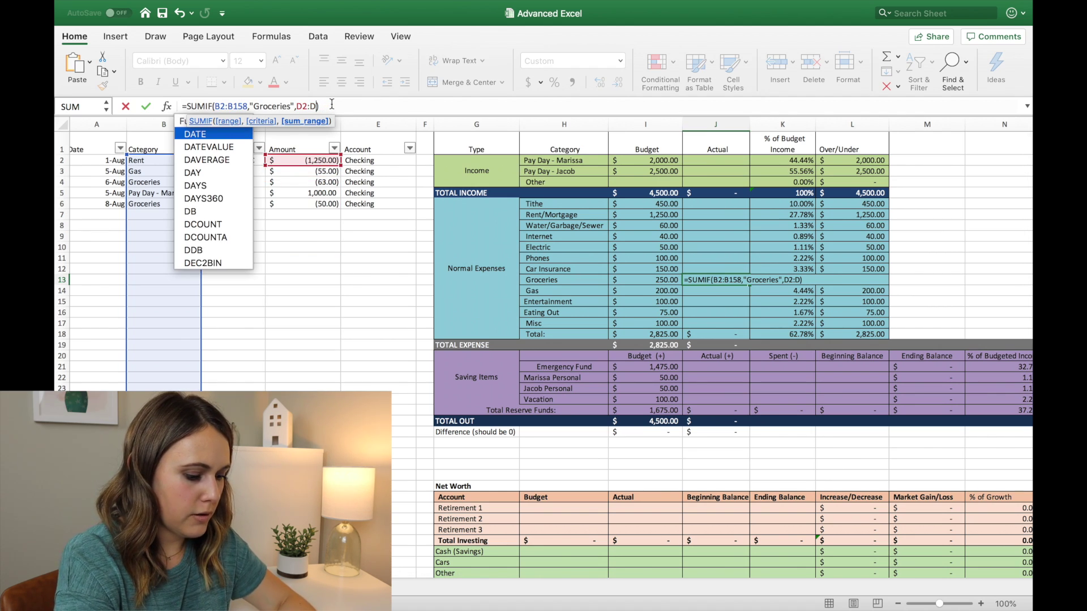
type("158")
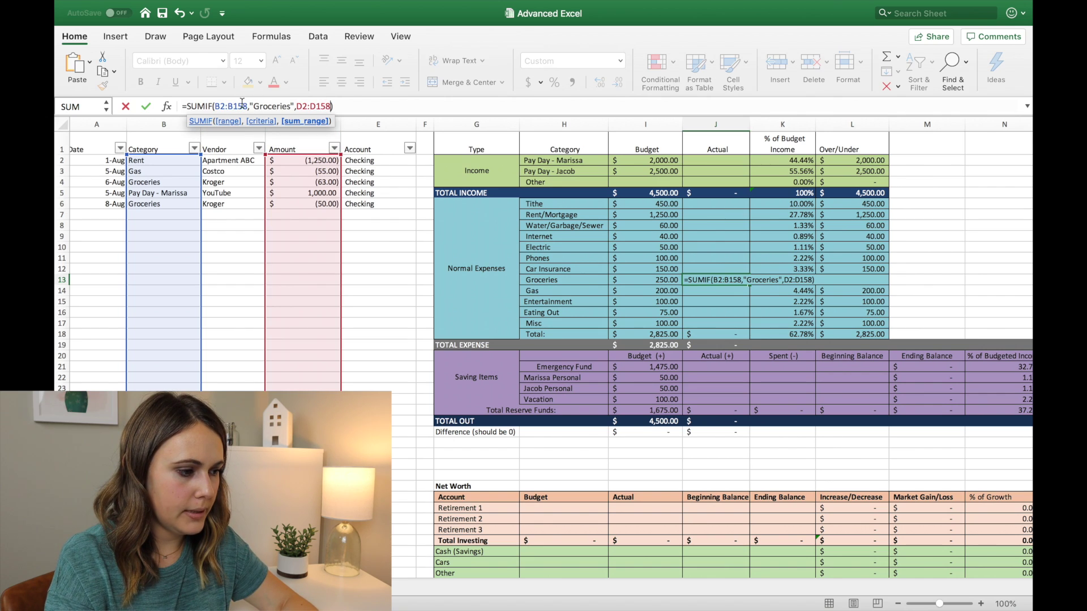
key("Right")
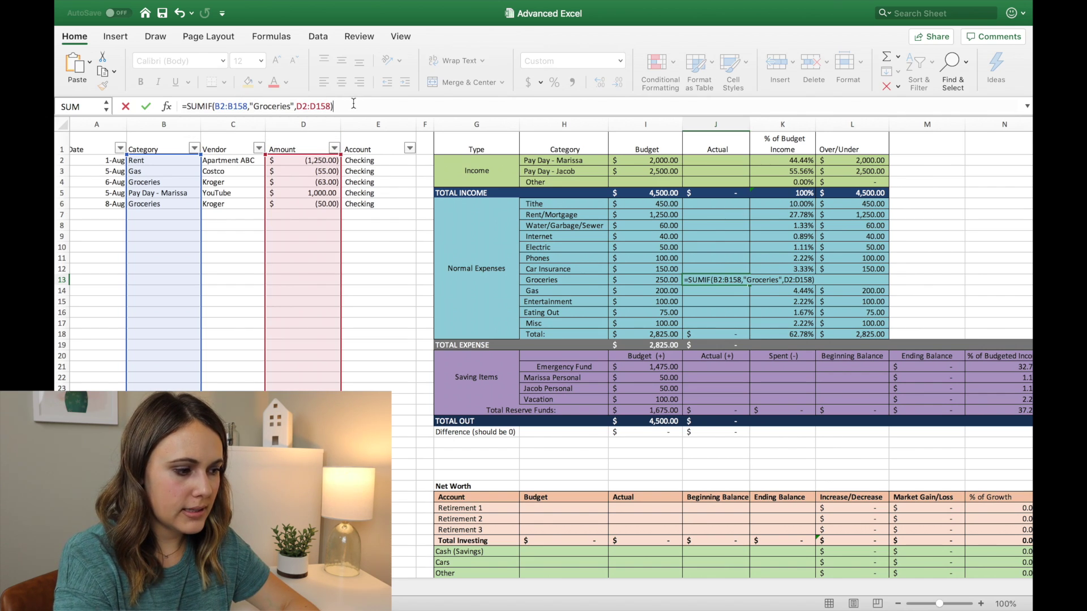
key("Return")
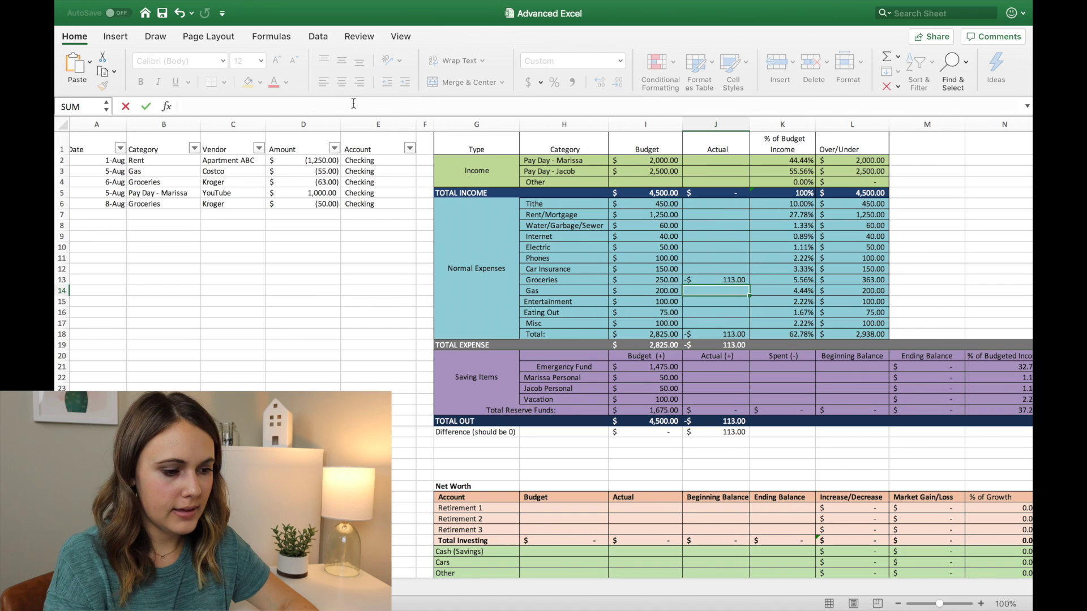
Step: Inspect the Groceries formula and the stored Rent and pay-day amounts
left_click(704, 279)
left_click(316, 106)
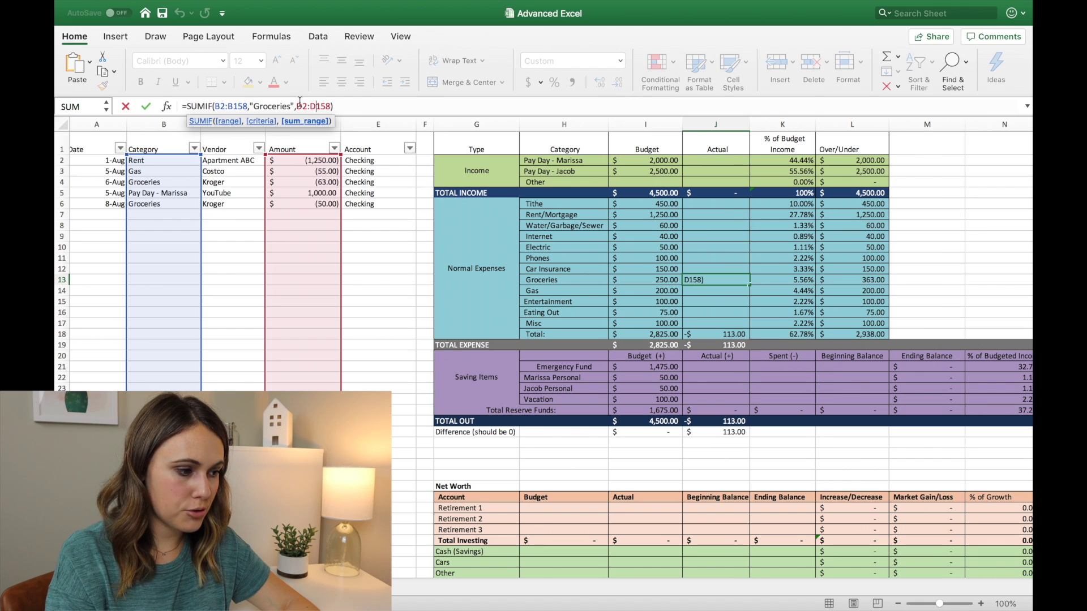
left_click(338, 106)
key("Return")
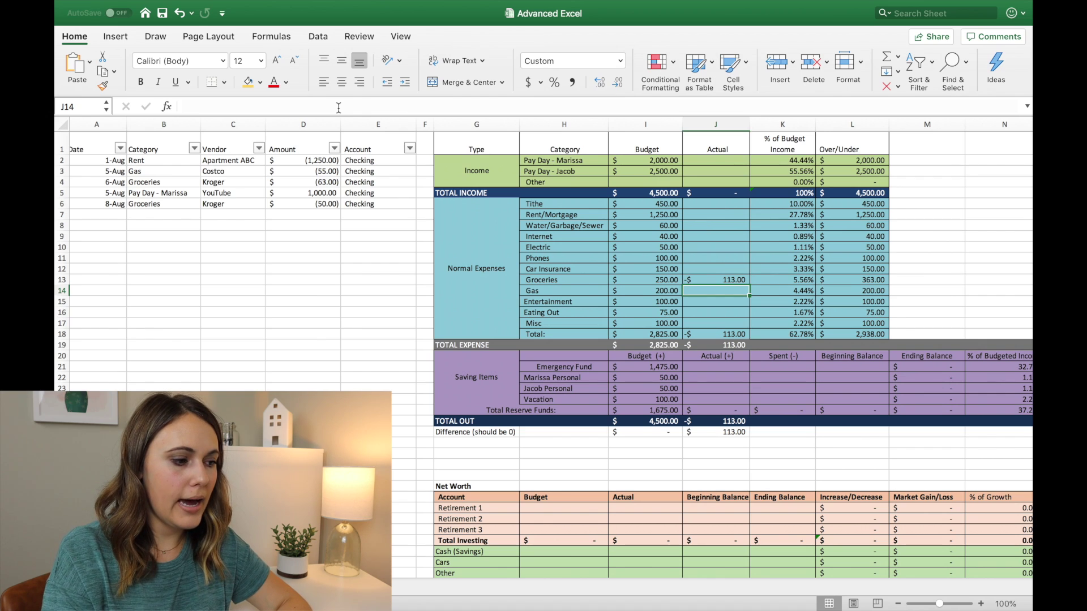
left_click(315, 161)
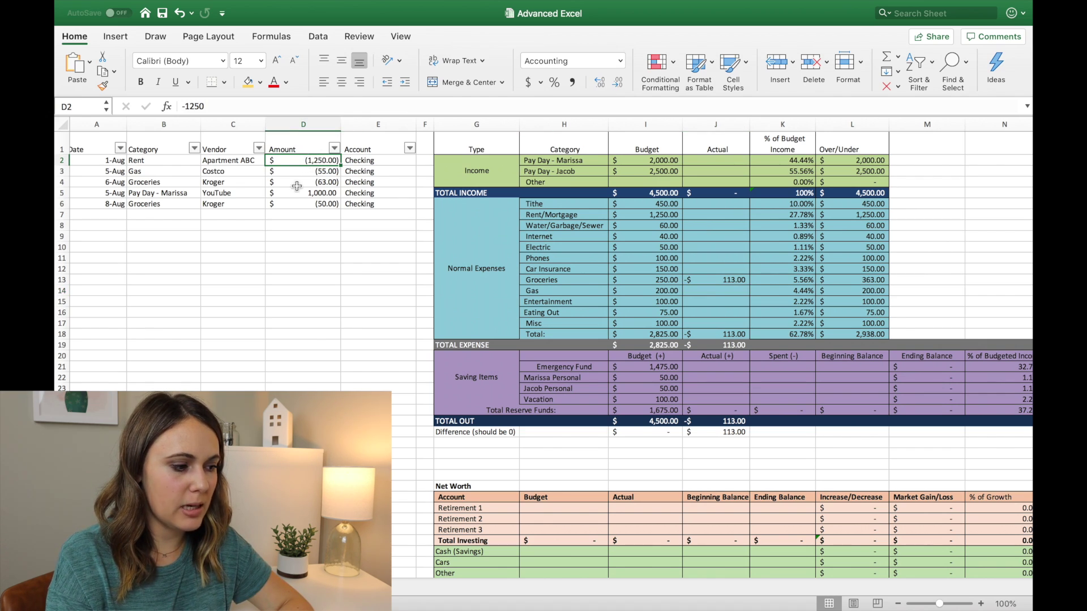
left_click(297, 196)
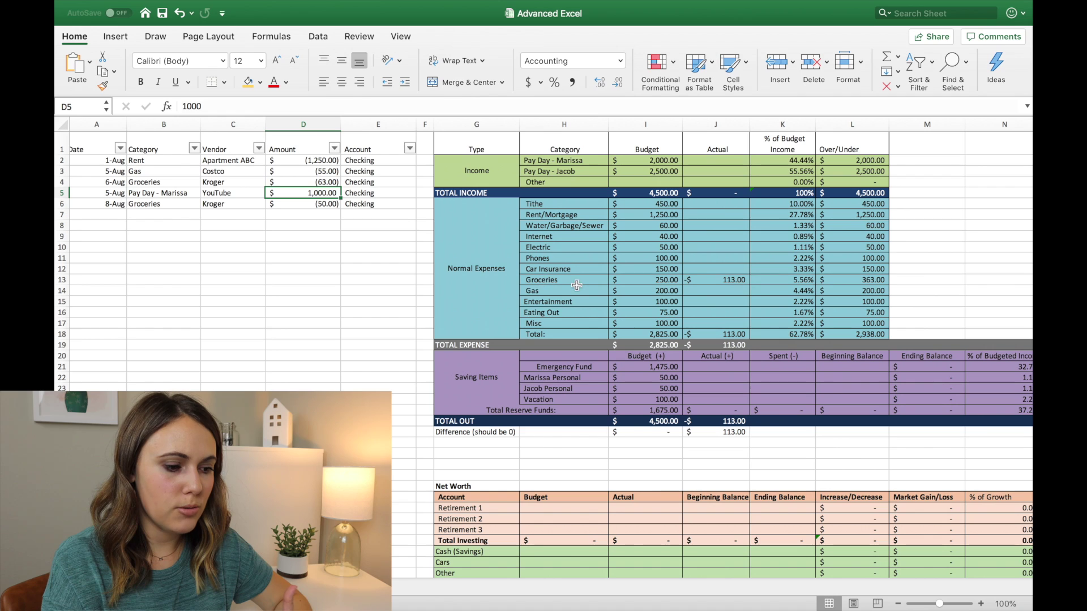
Step: Put a minus before SUMIF in J13 so Groceries Actual reads 113.00
left_click(710, 278)
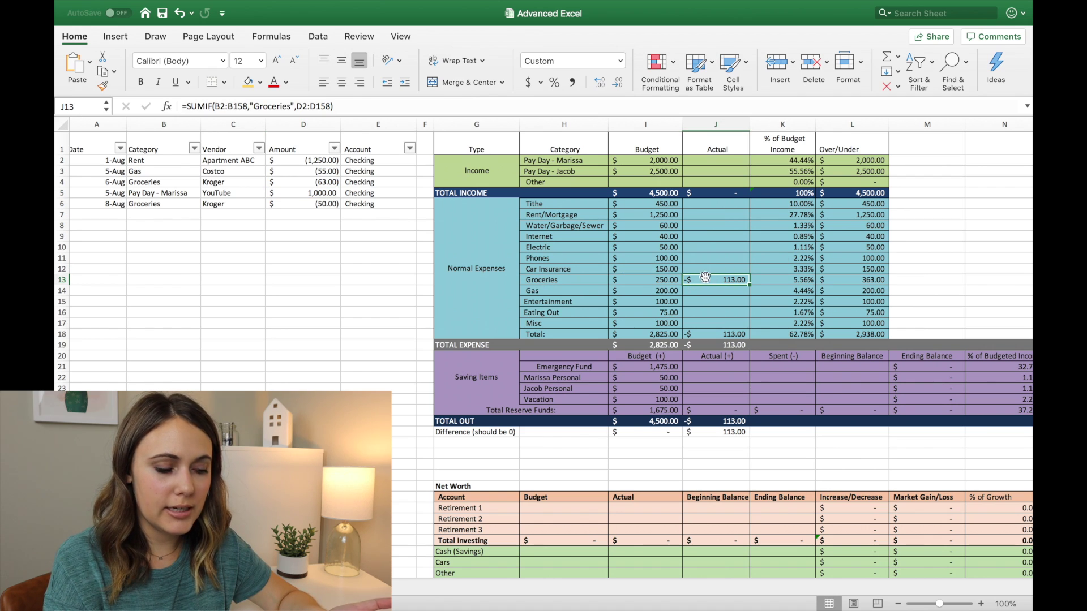
left_click(704, 259)
left_click(704, 277)
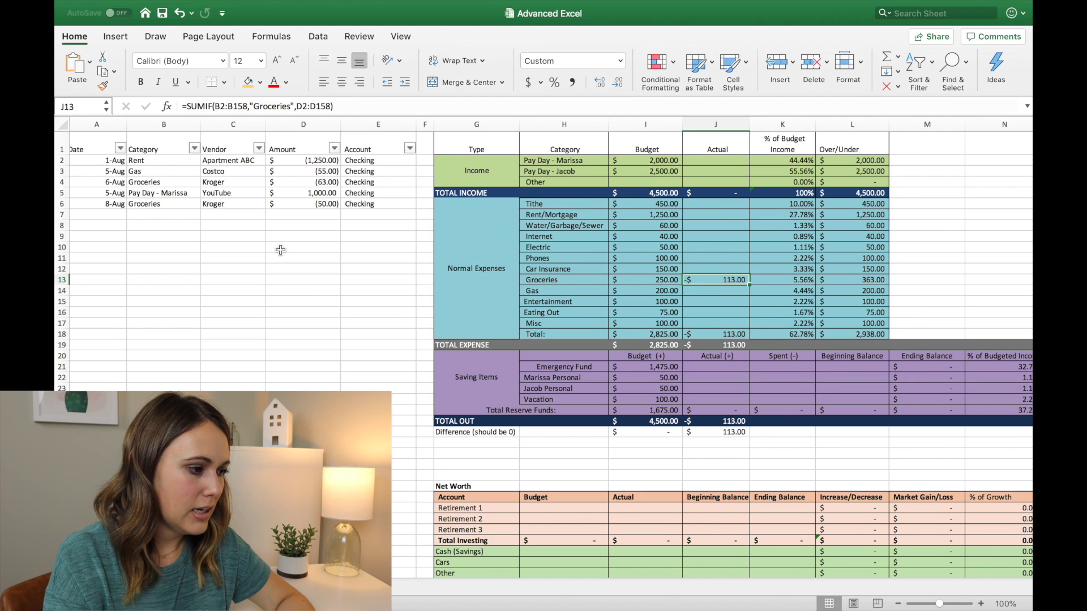
left_click(185, 105)
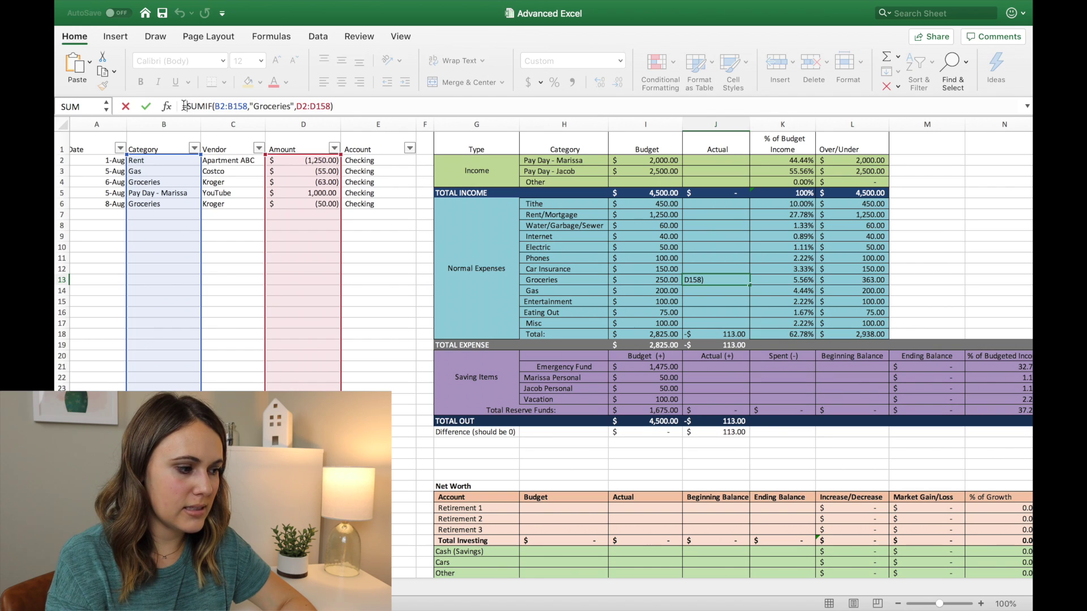
type("=")
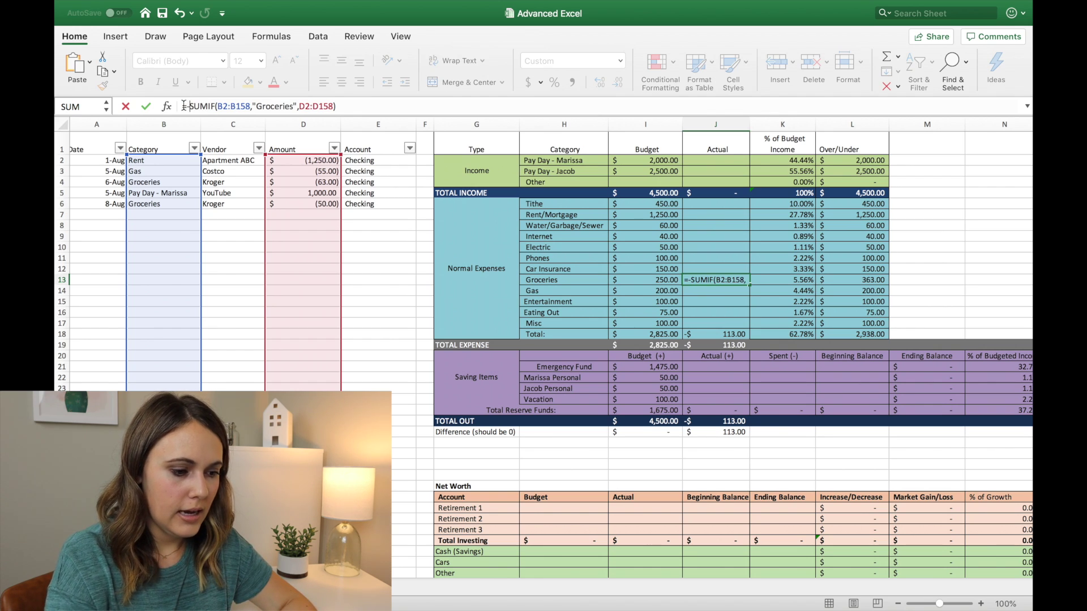
key("Return")
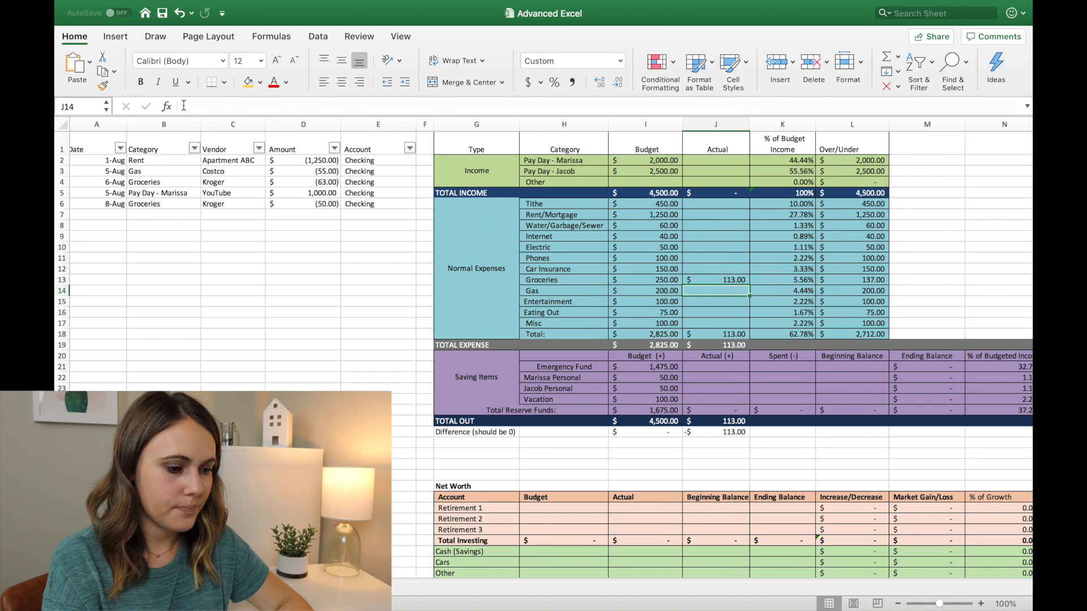
left_click(730, 278)
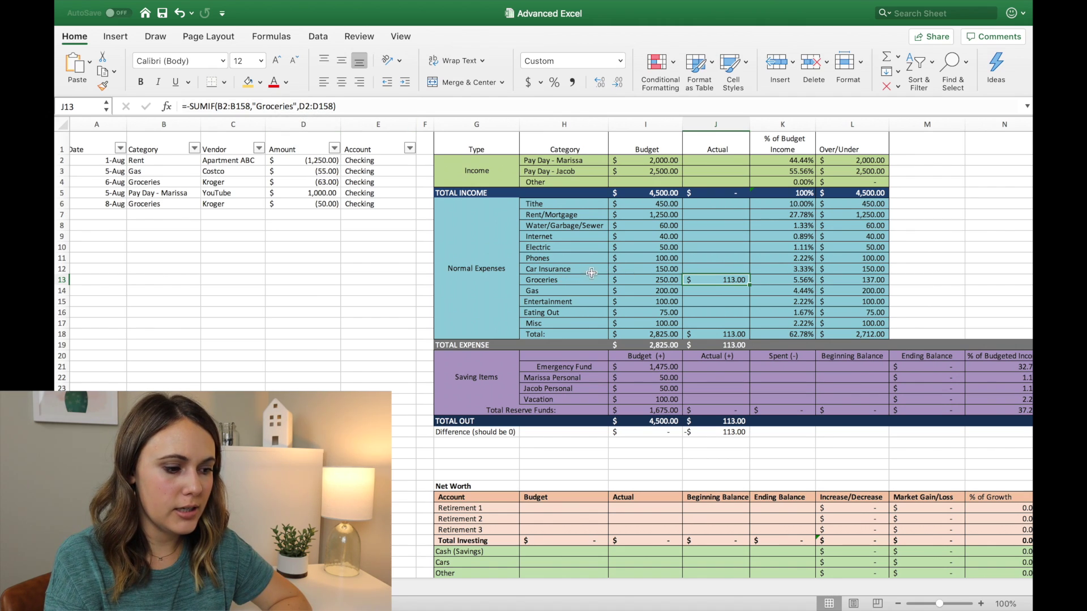
left_click(571, 280)
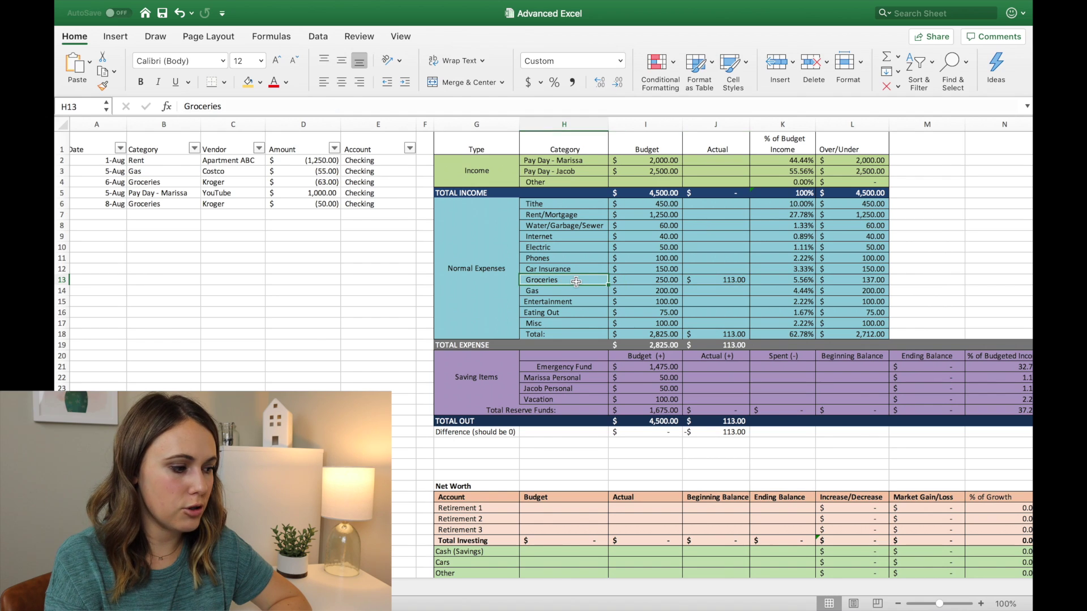
left_click(171, 204)
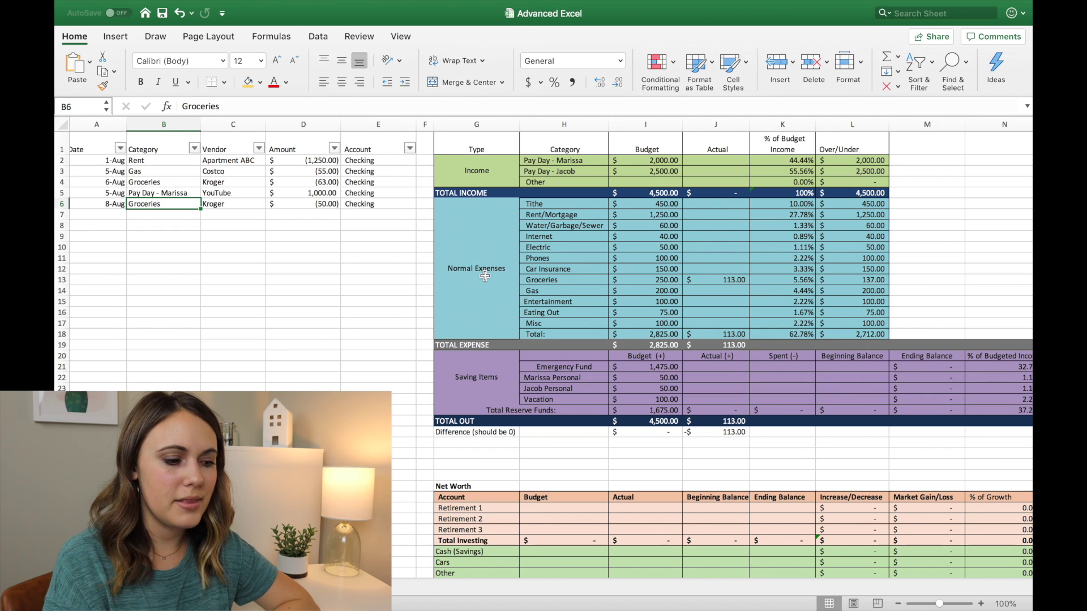
left_click(718, 279)
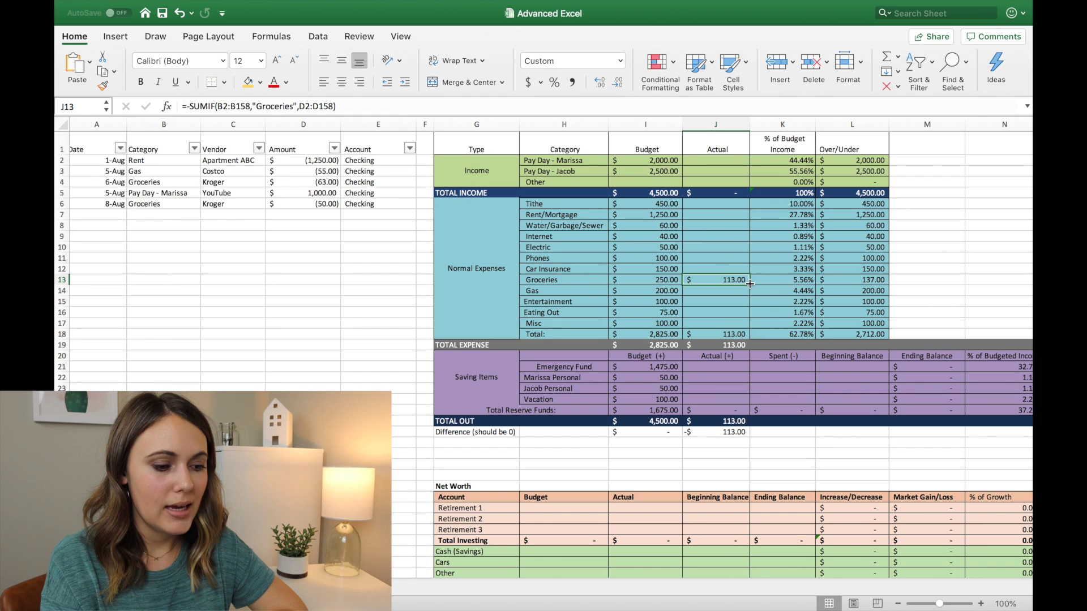
left_click_drag(749, 284, 749, 327)
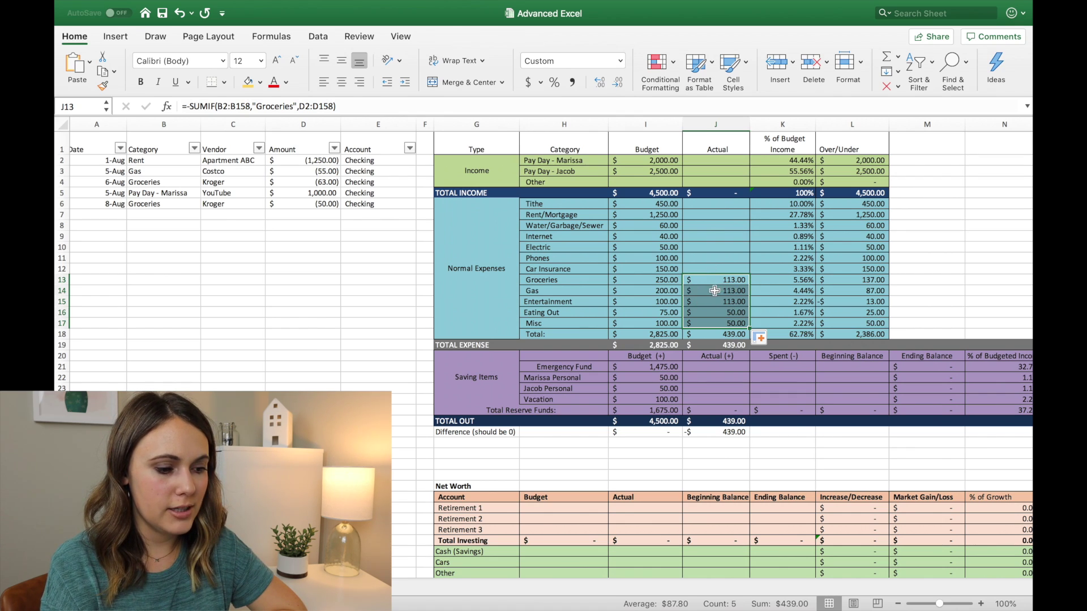
left_click(714, 290)
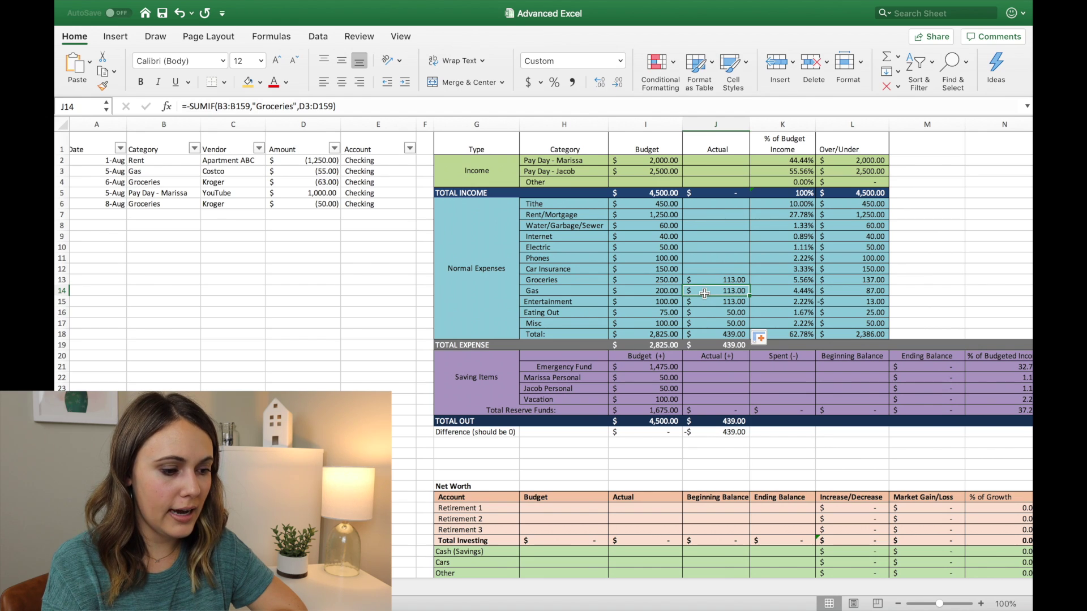
double_click(704, 291)
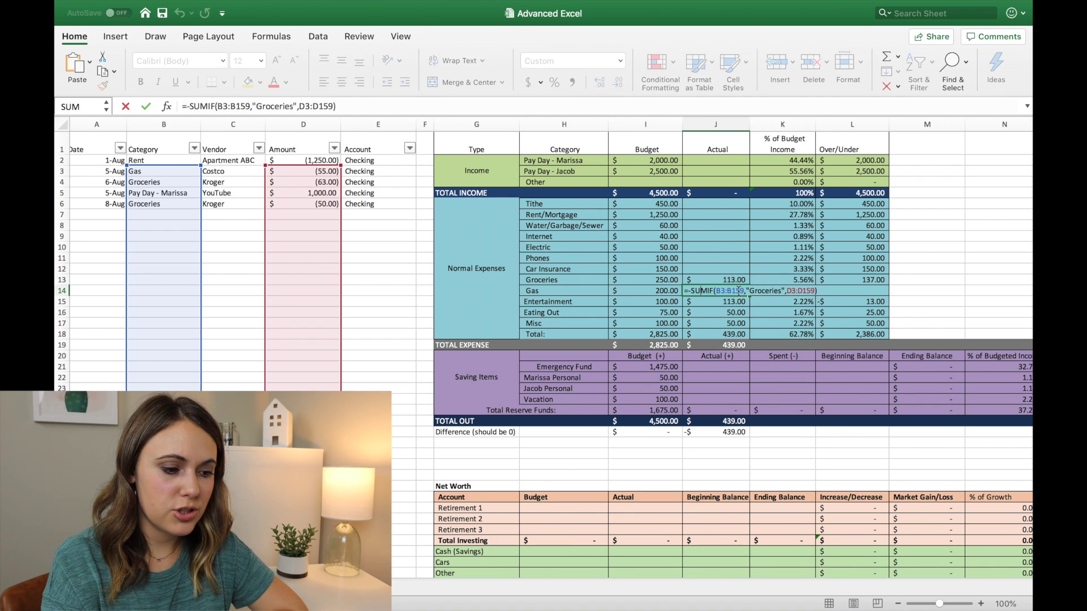
key("Return")
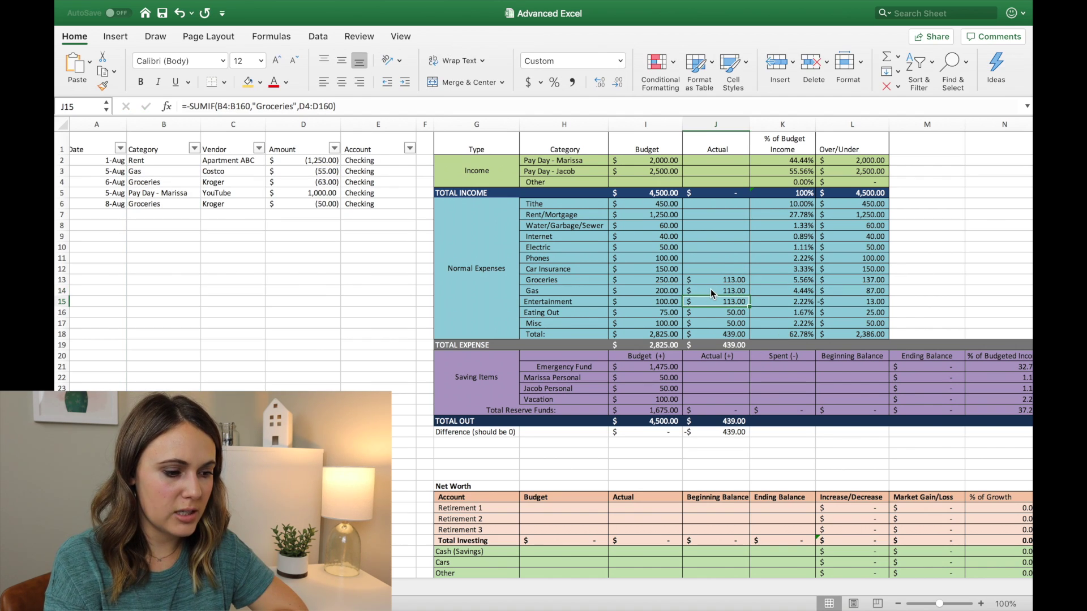
left_click_drag(711, 290, 710, 323)
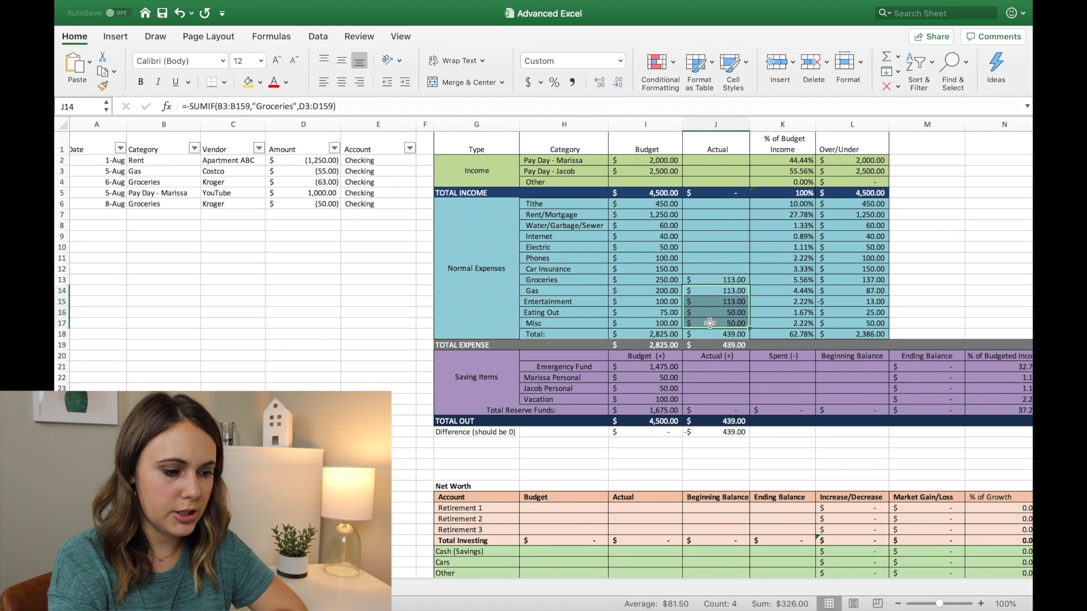
Step: Undo the fill-down and anchor the Groceries SUMIF rows as B$2:B$158 and D$2:D$158
key("super+z")
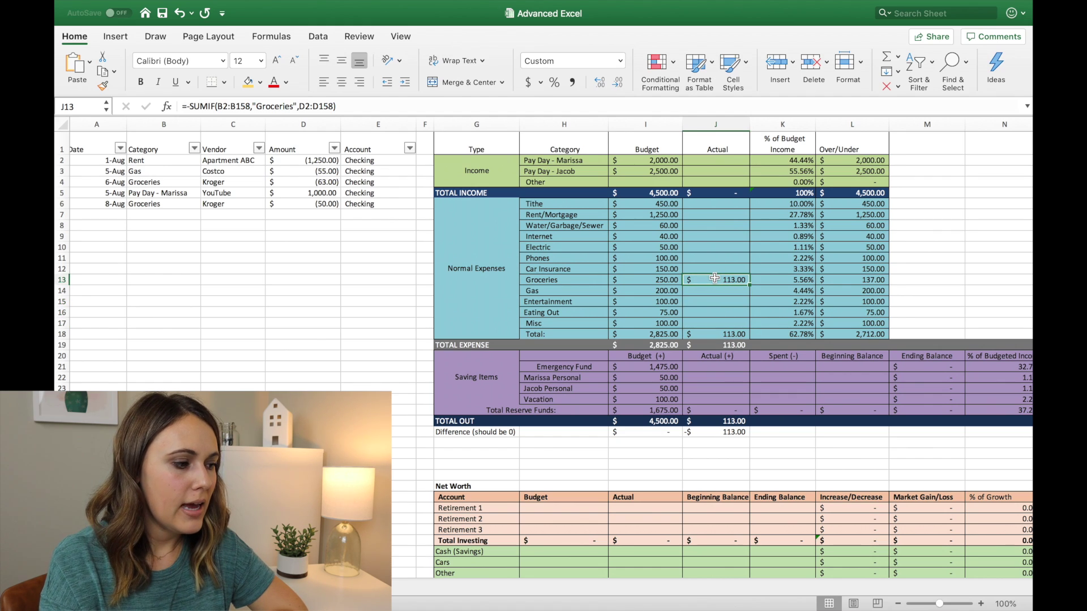
left_click(221, 108)
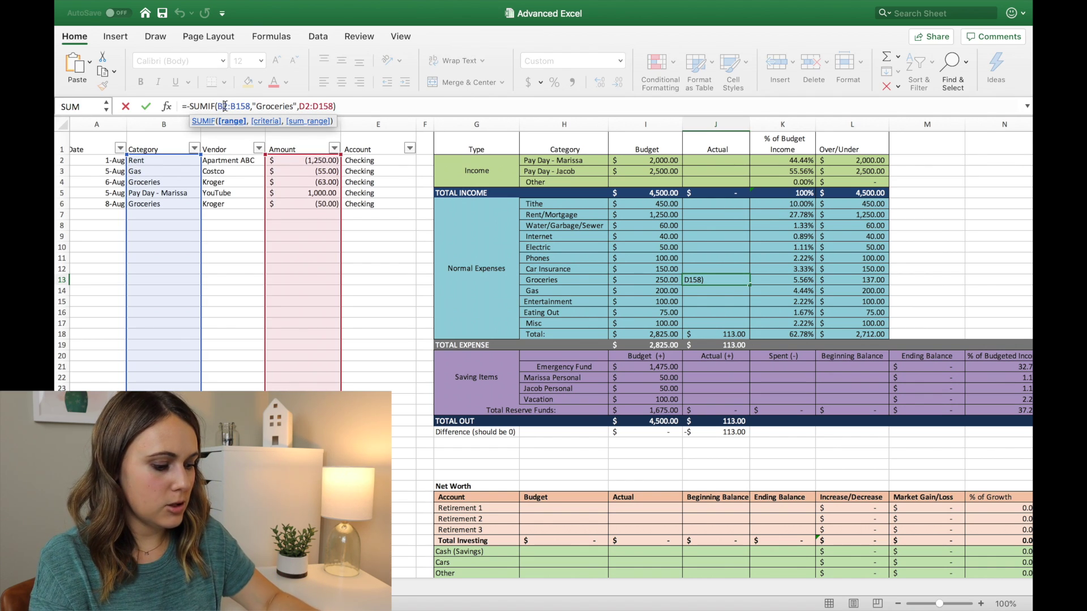
type("$")
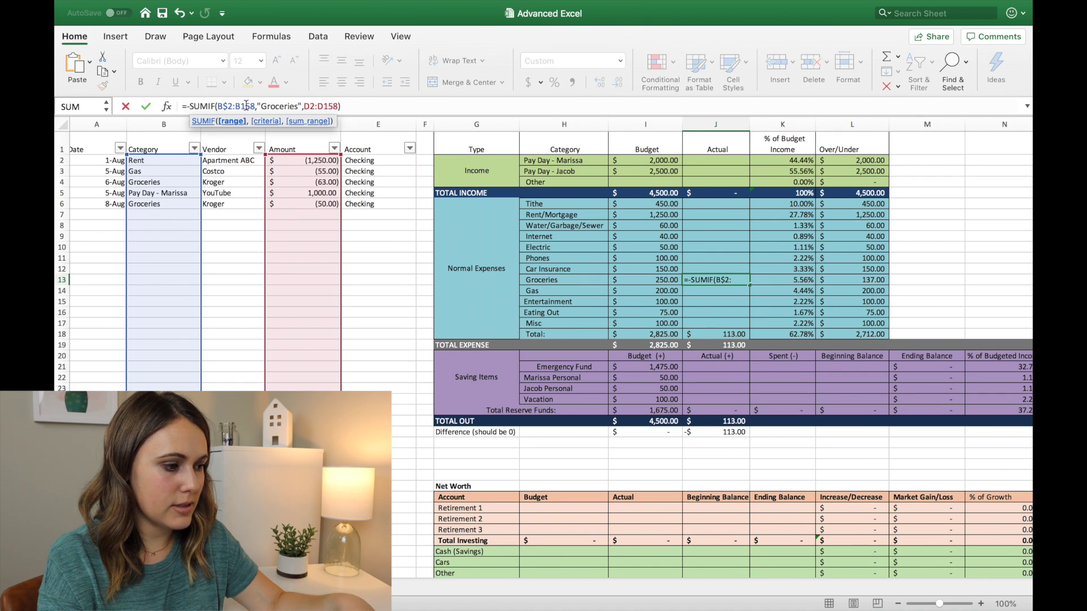
left_click(240, 106)
type("$")
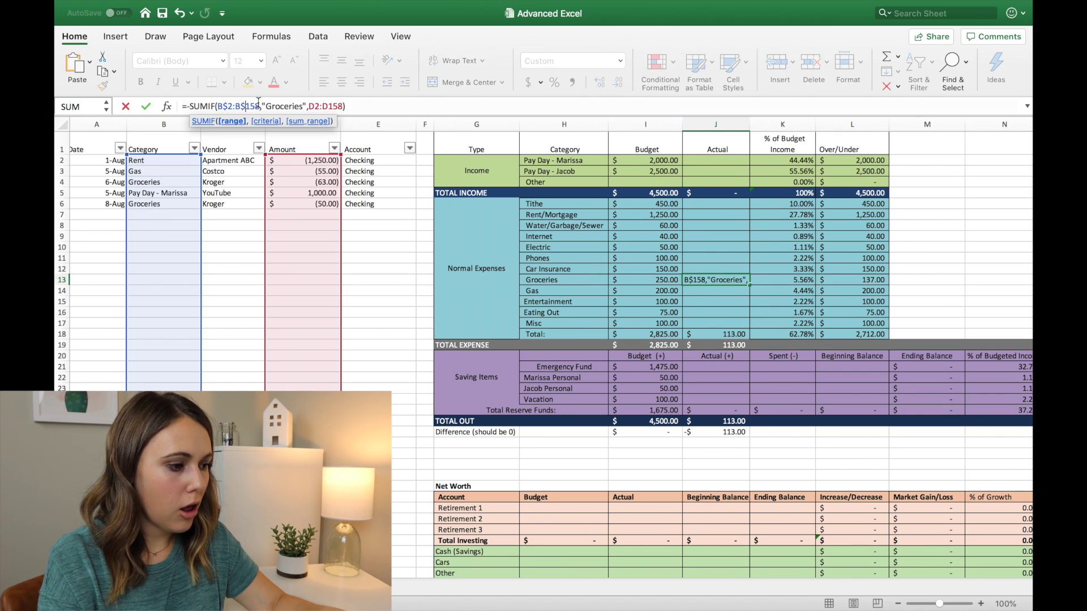
left_click(313, 107)
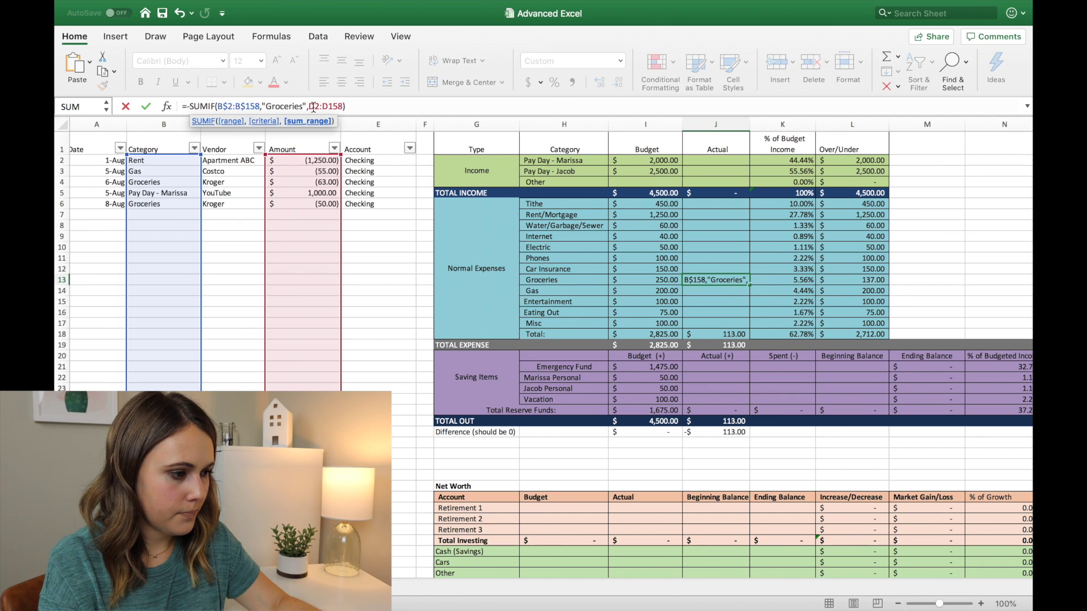
type("$")
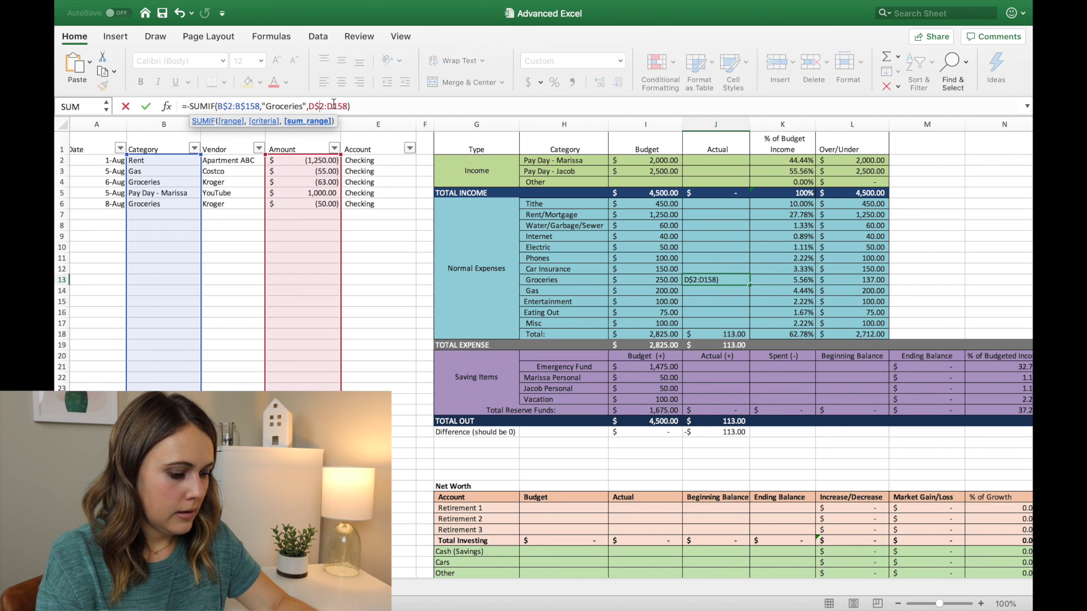
left_click(334, 107)
type("$")
key("Return")
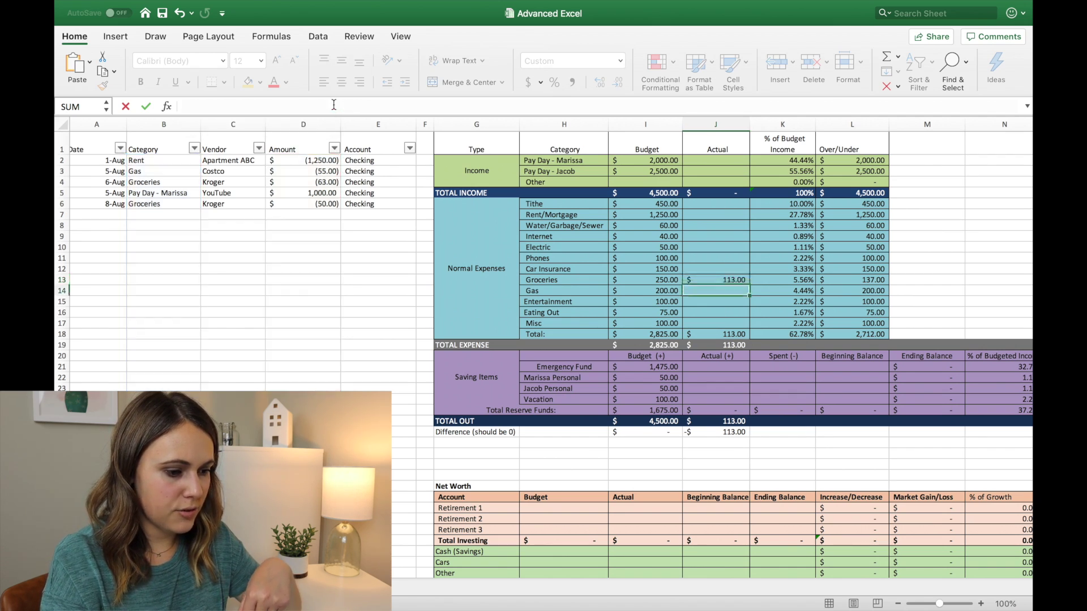
left_click(744, 279)
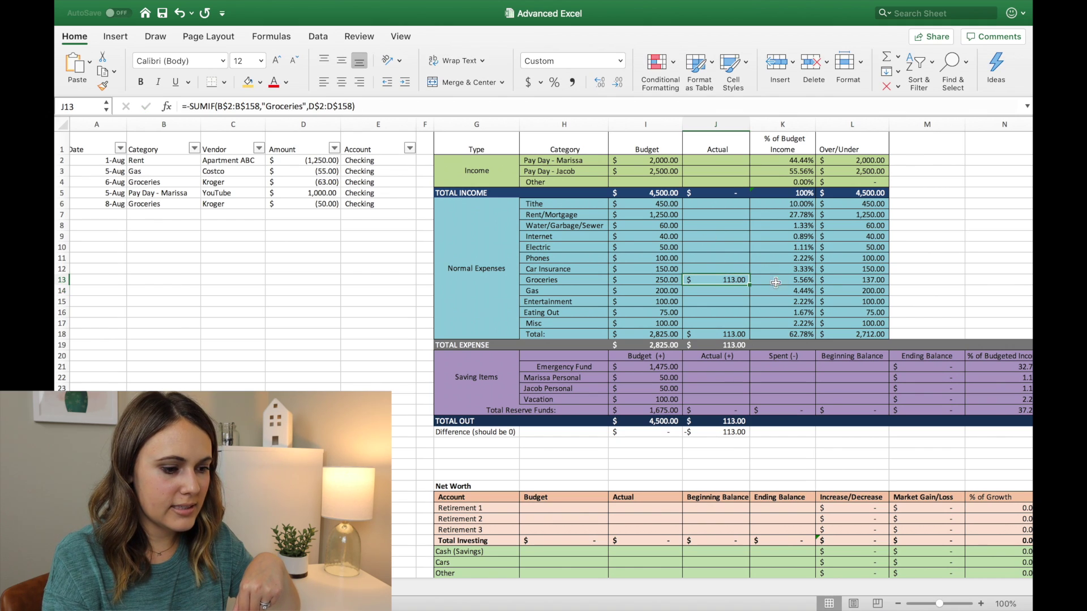
left_click_drag(750, 285, 750, 327)
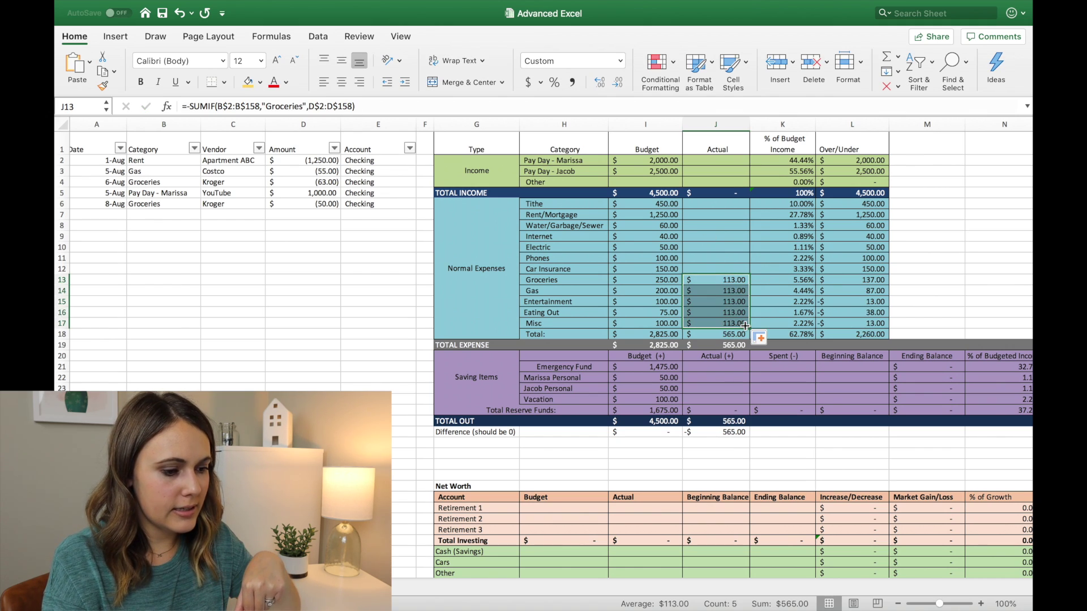
left_click(710, 289)
double_click(712, 311)
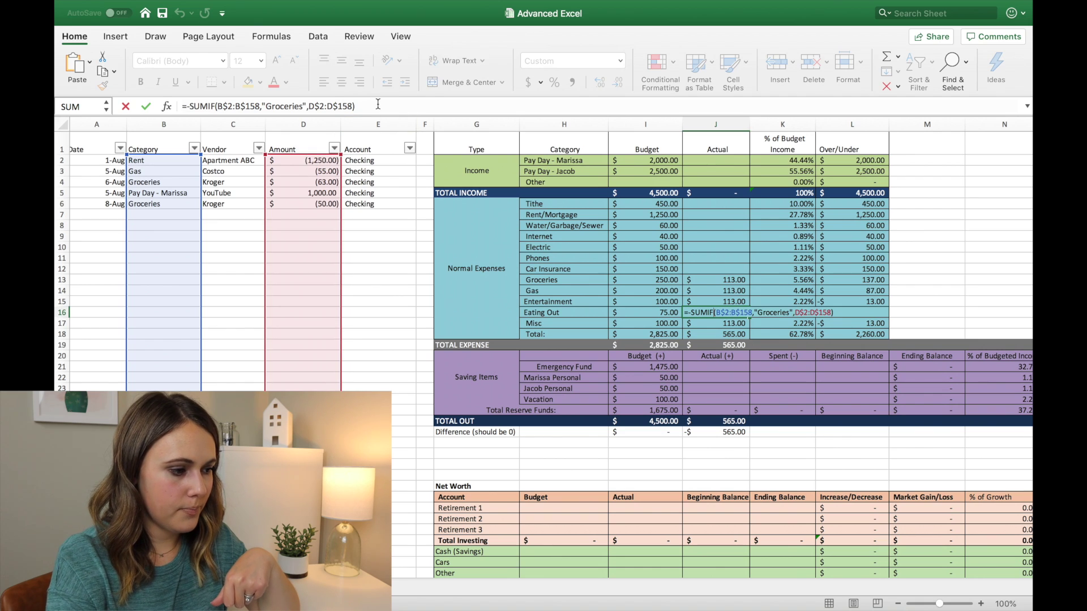
key("Return")
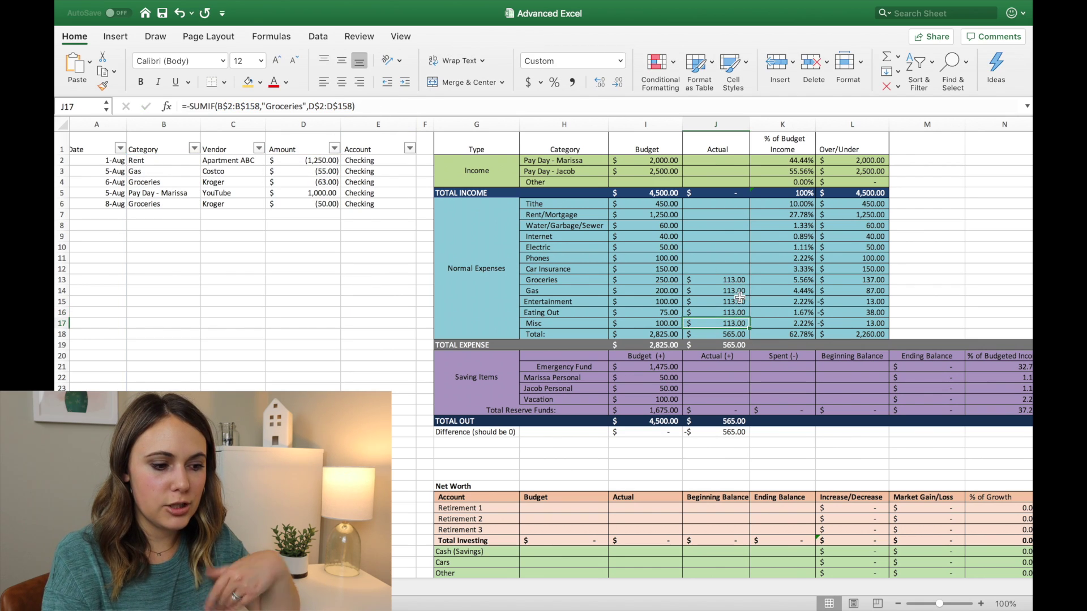
left_click(728, 291)
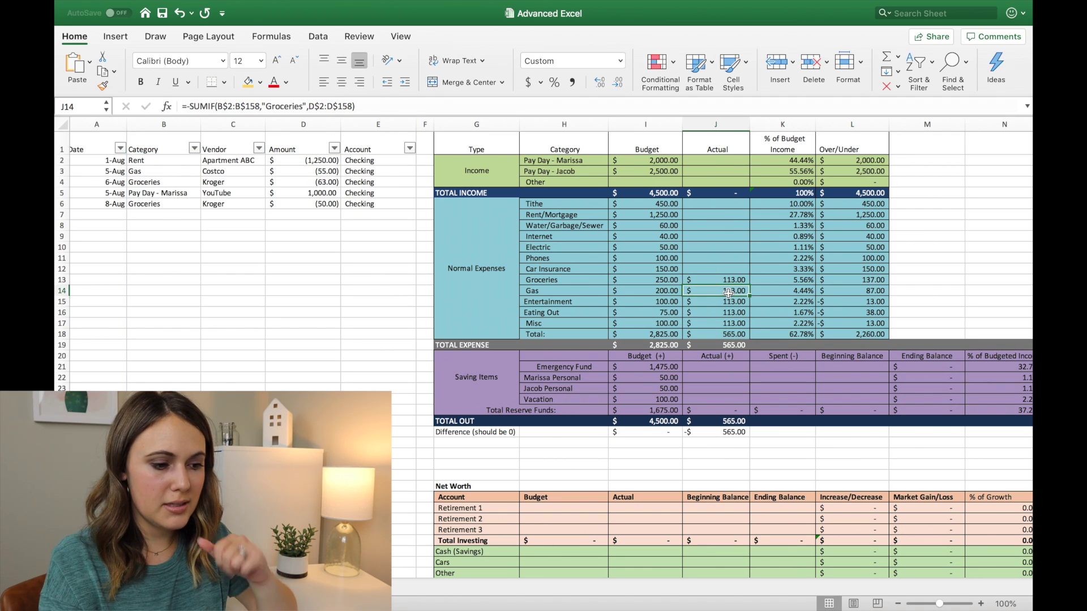
Step: Change J14's SUMIF criteria from Groceries to "Gas"
left_click(302, 107)
key("BackSpace")
key("BackSpace")
key("BackSpace")
key("BackSpace")
key("BackSpace")
key("BackSpace")
key("BackSpace")
key("BackSpace")
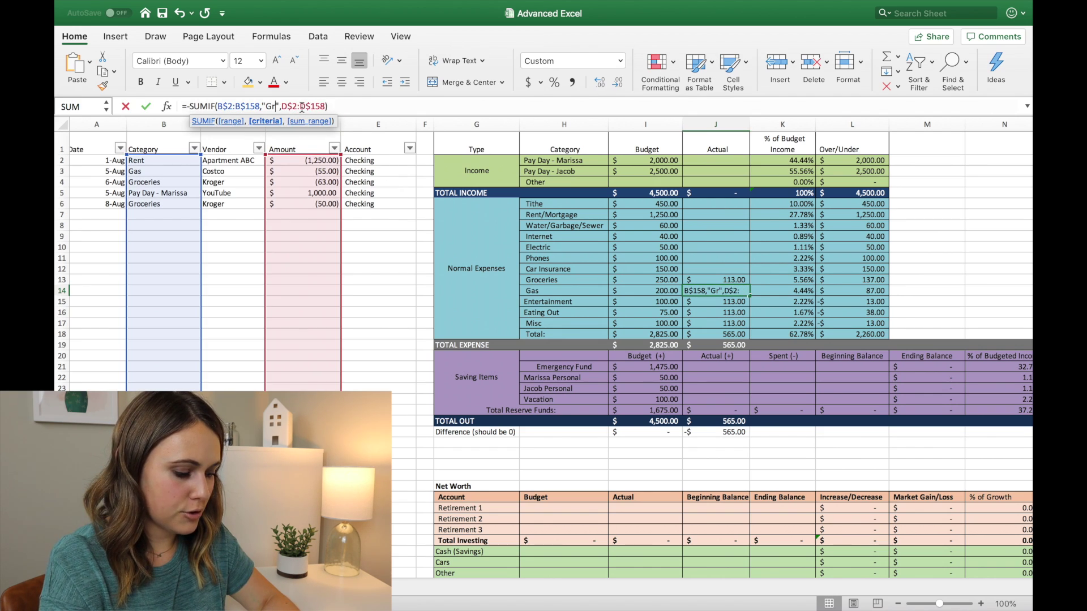
type("as")
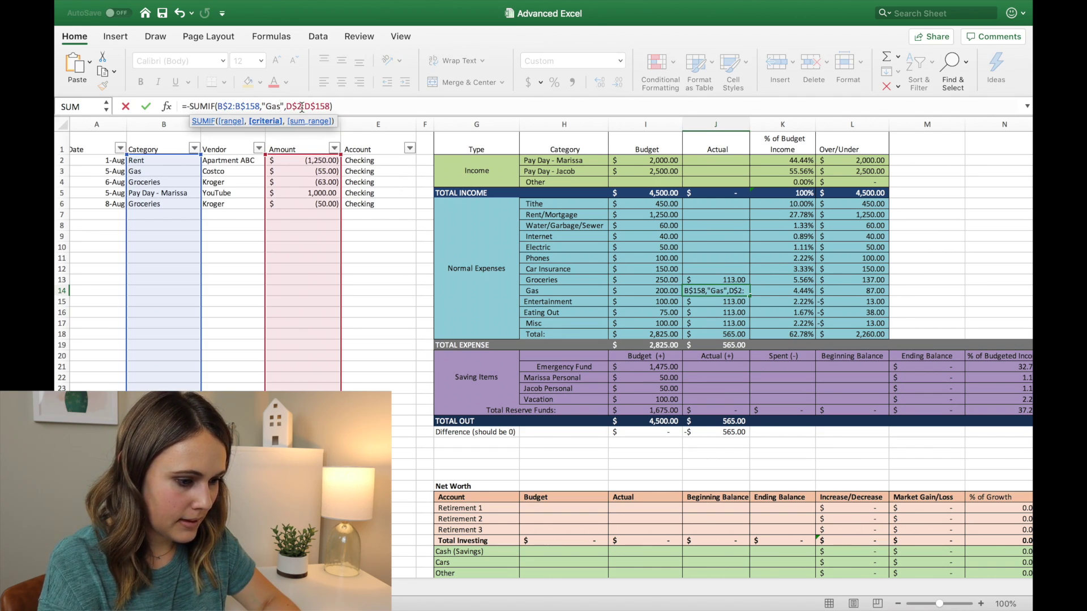
key("Return")
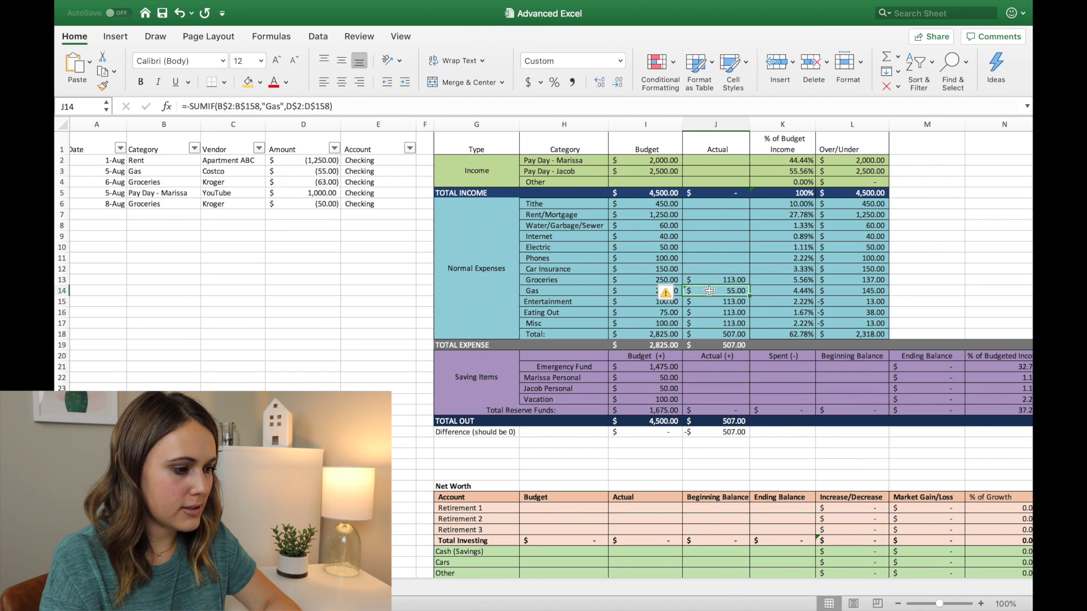
left_click(308, 174)
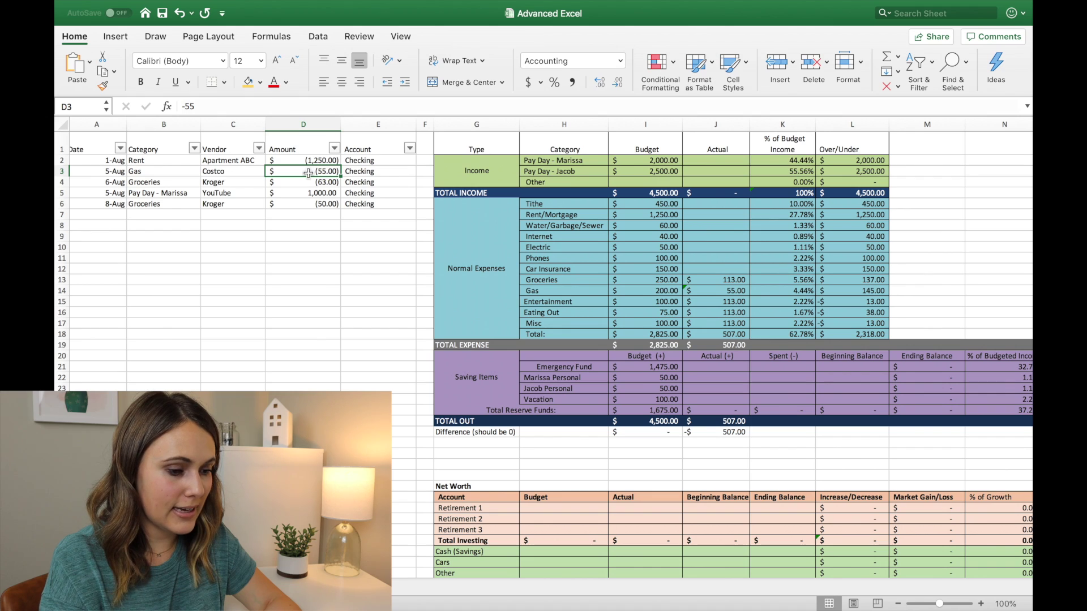
Step: Set J15 and J16 SUMIF criteria to "Entertainment" and "Eating Out"
left_click(706, 304)
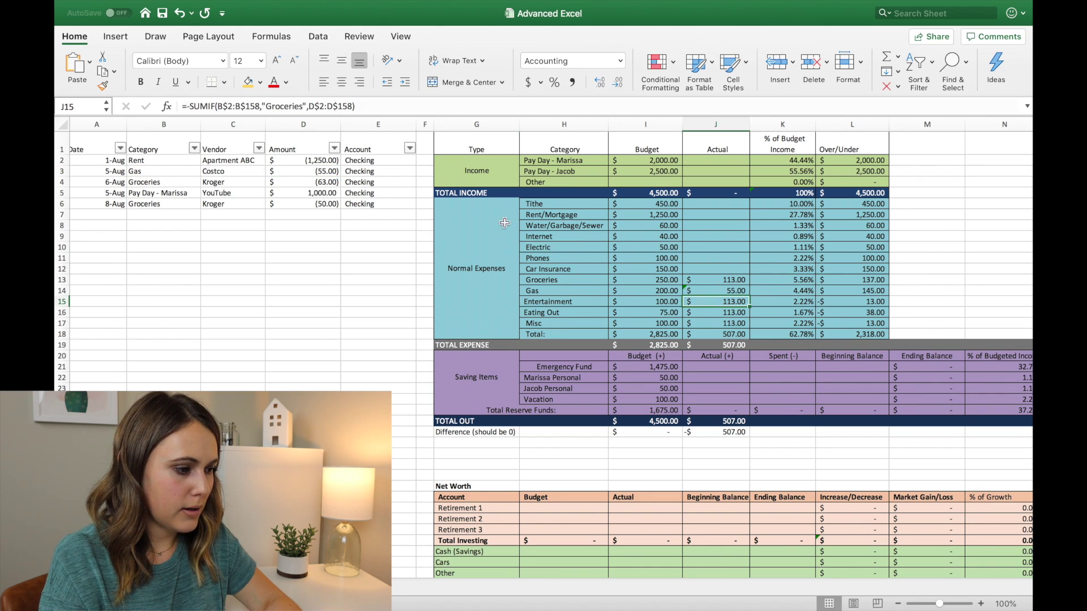
double_click(303, 106)
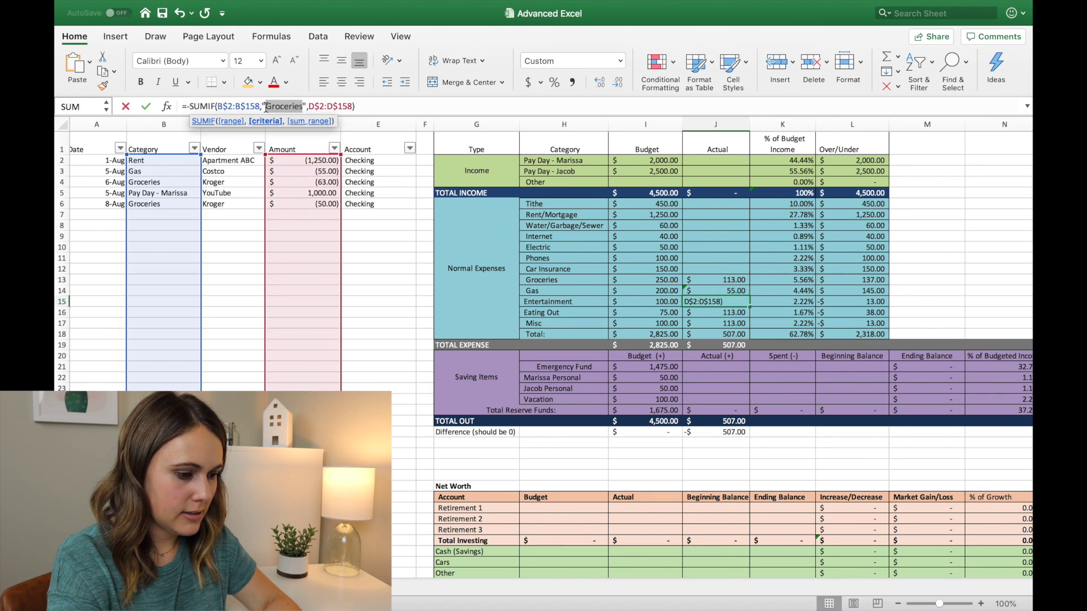
type("Enter")
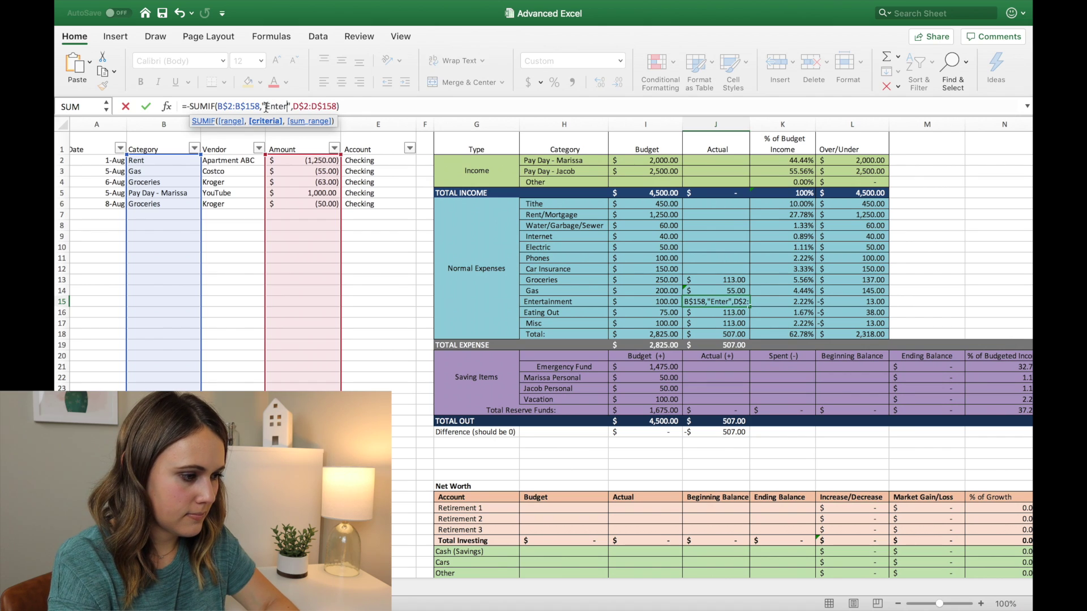
type("tainment")
key("Return")
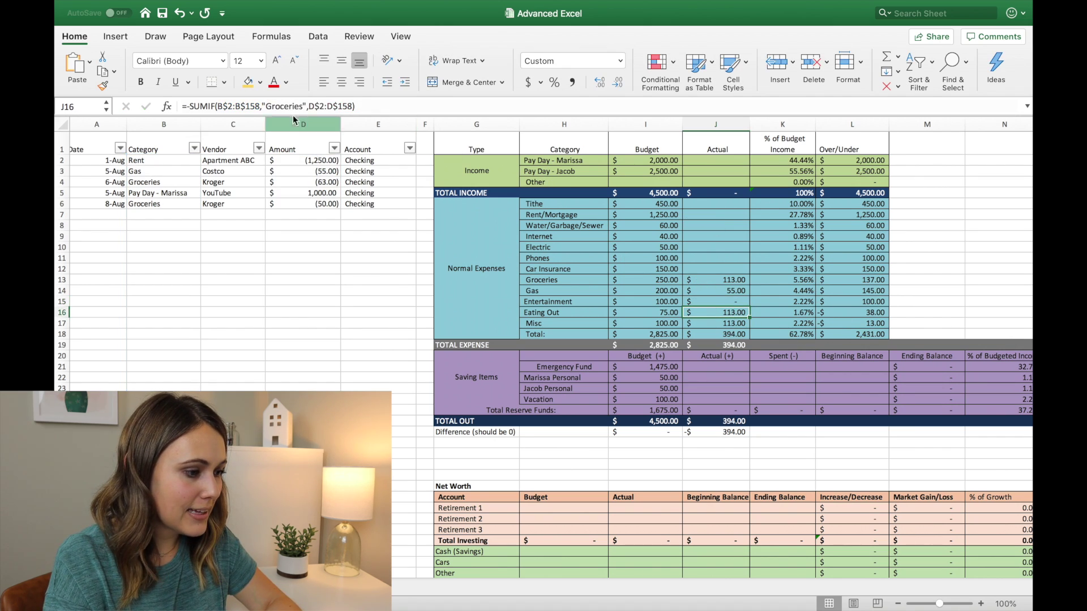
left_click_drag(303, 106, 267, 107)
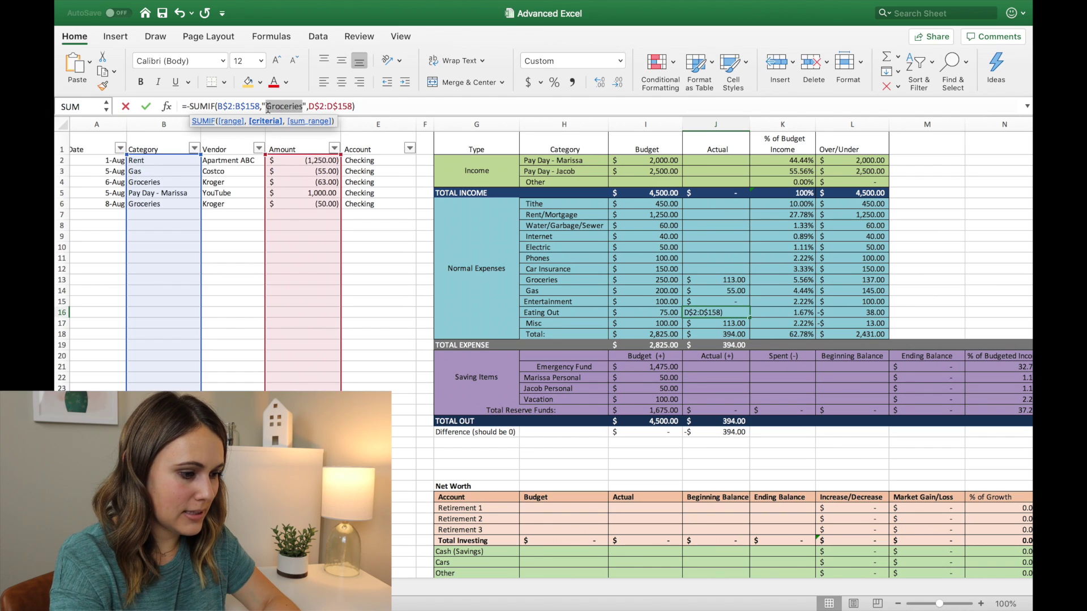
key("BackSpace")
type("Eating ")
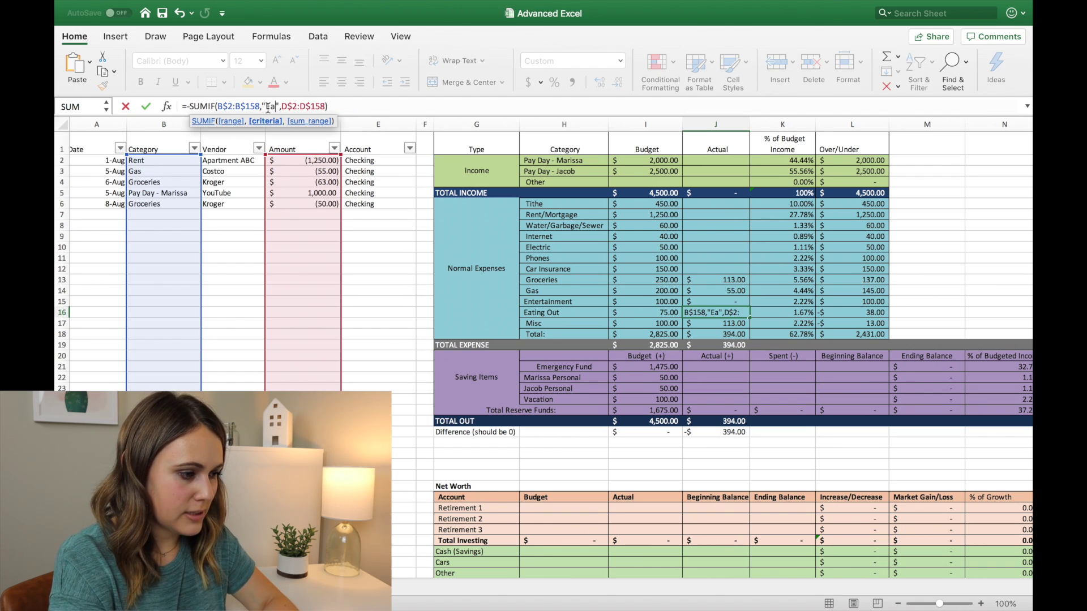
type("Out")
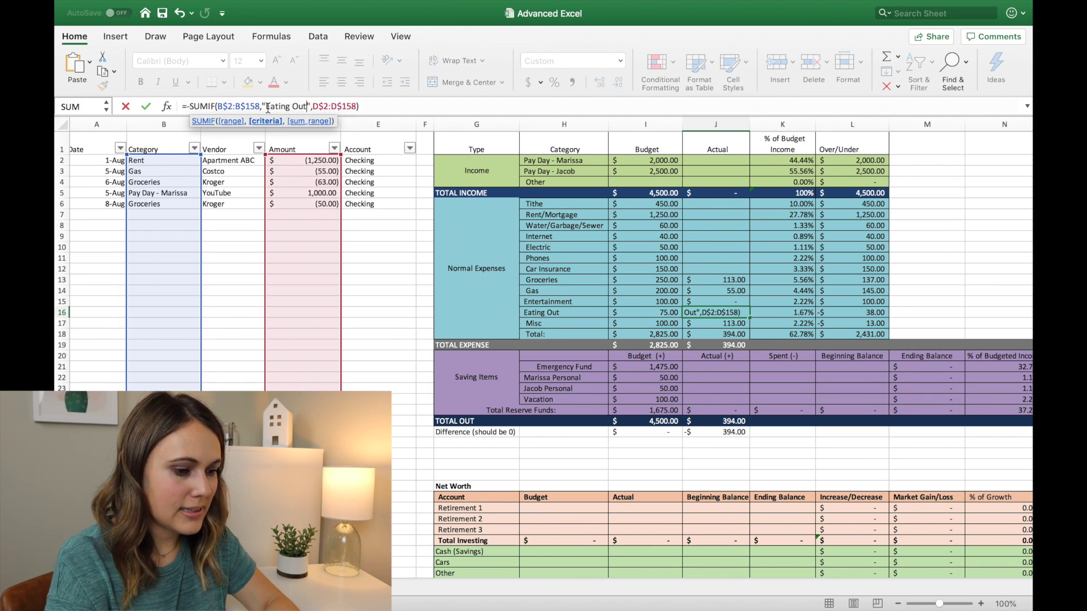
key("Return")
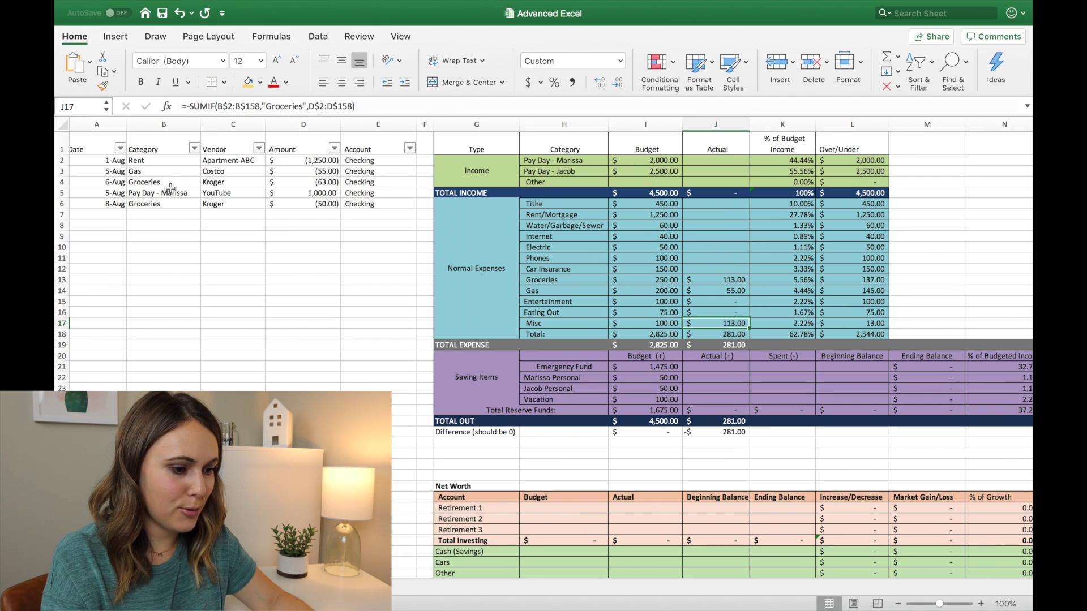
scroll(237, 199, "left", 1)
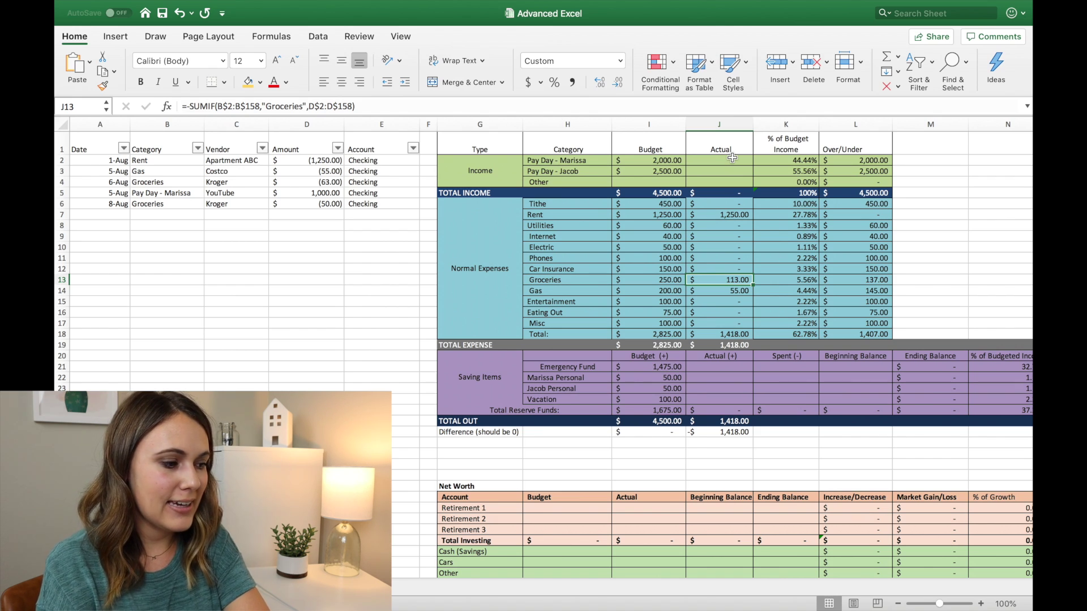
Step: Build a SUMIF in J2 over Category and Amount with the first pay-day category as criteria
left_click(732, 158)
type("=")
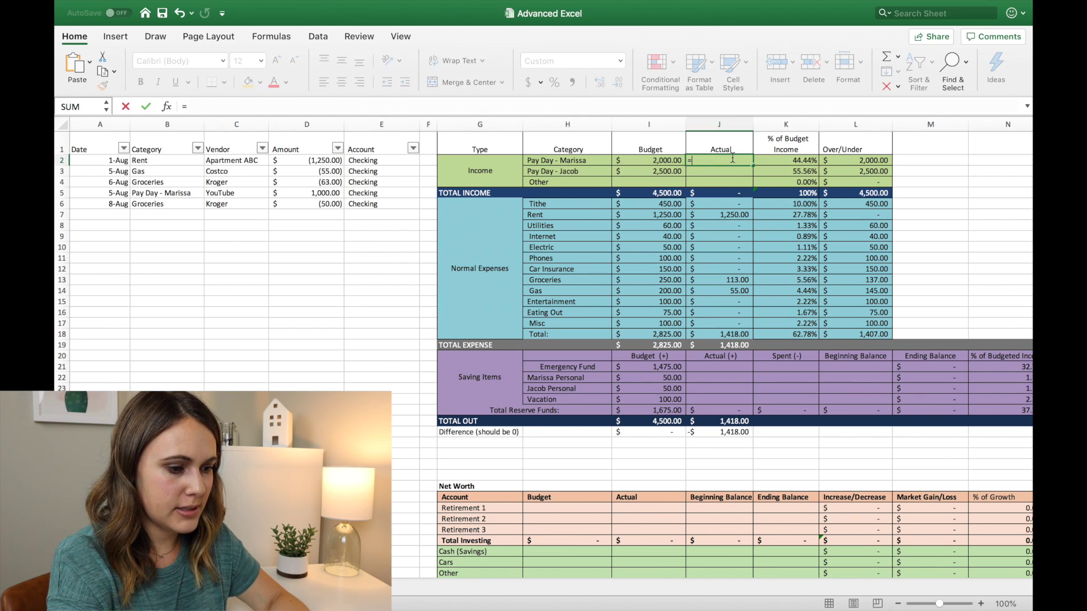
type("sum")
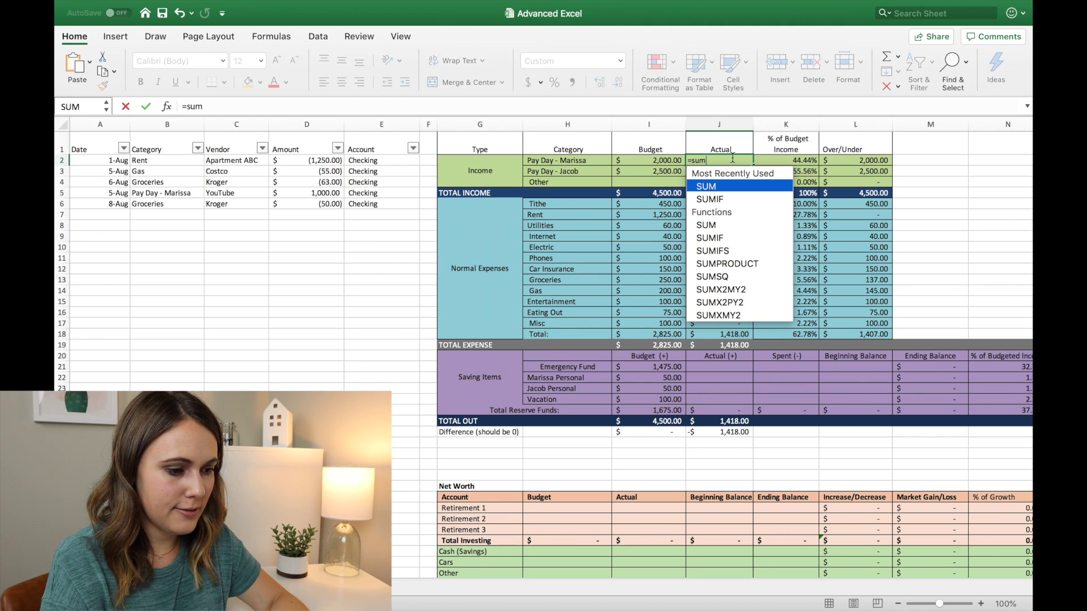
left_click(711, 199)
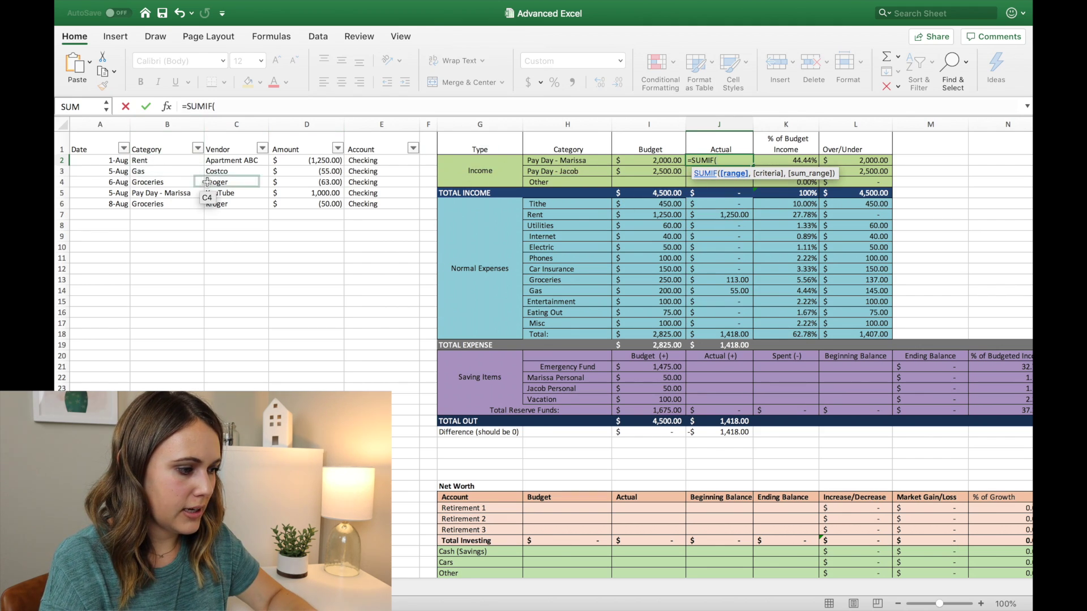
left_click_drag(169, 160, 169, 573)
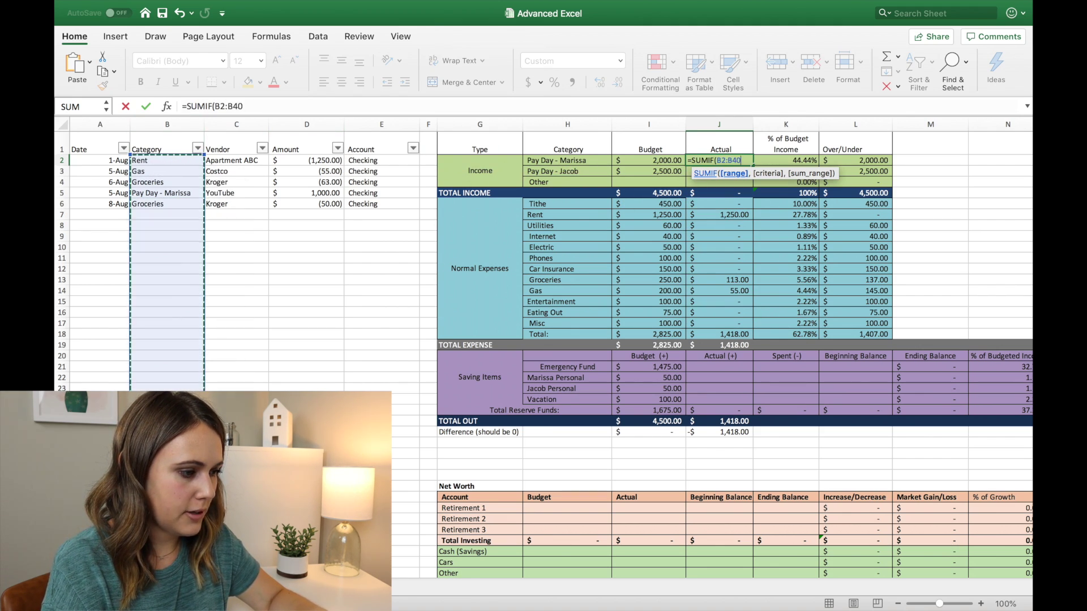
left_click(253, 106)
type(",")
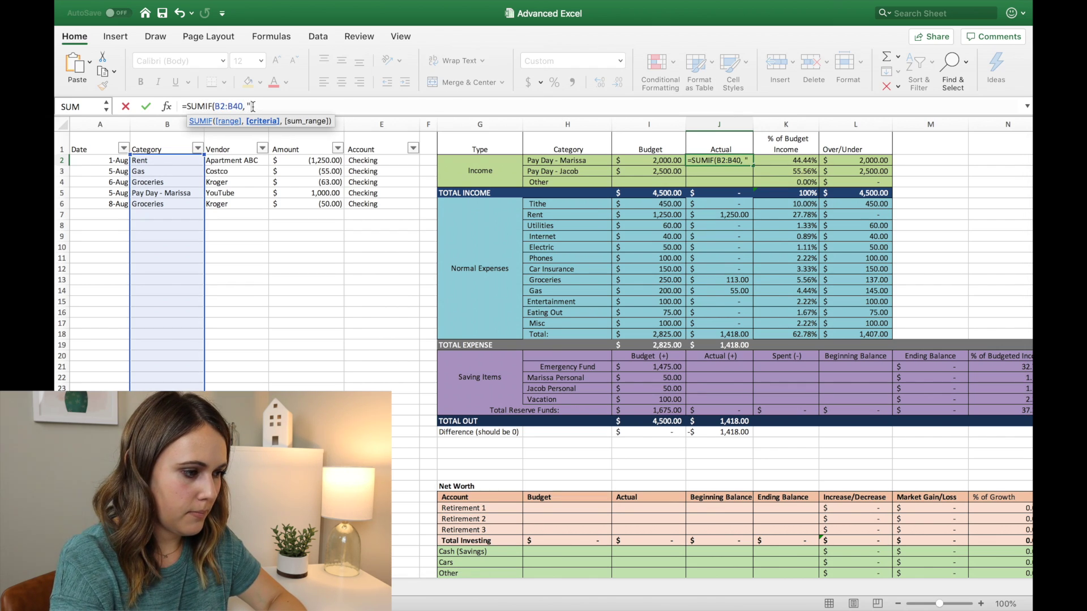
type("\"")
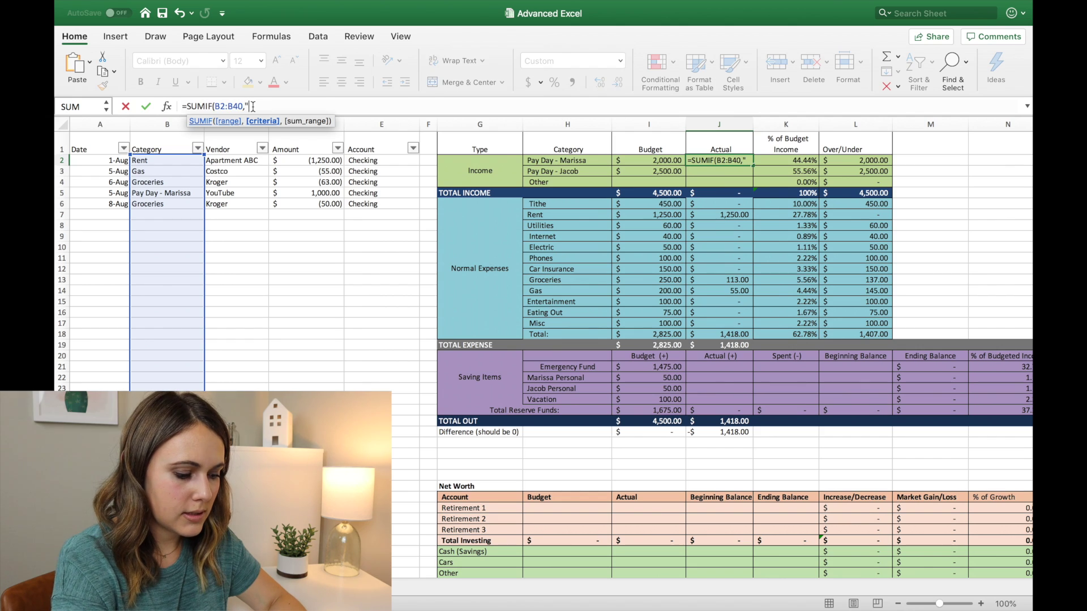
type("Pay Day")
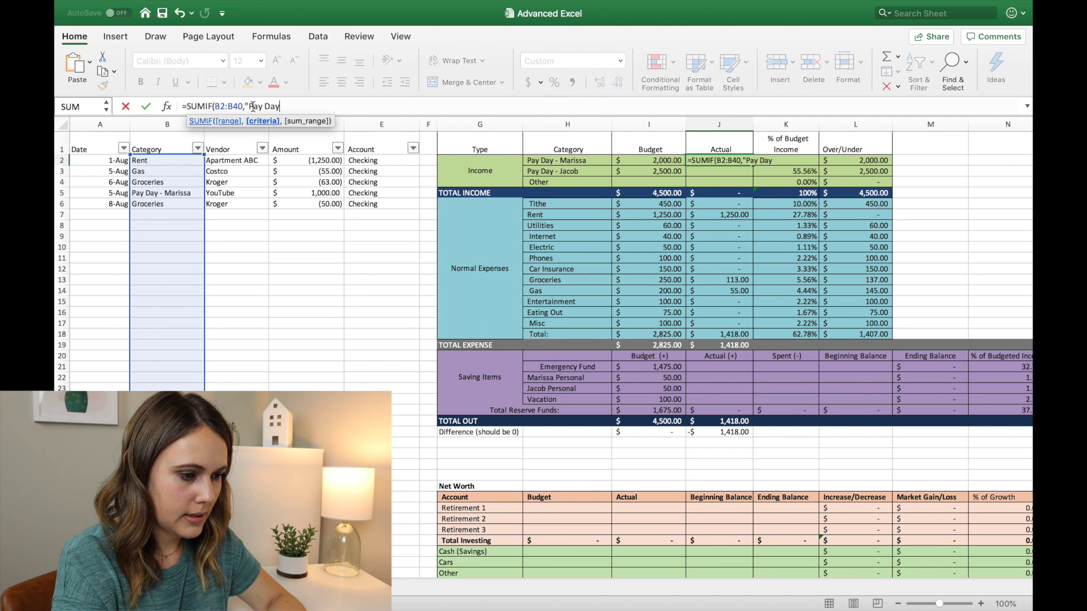
type(" - Marissa")
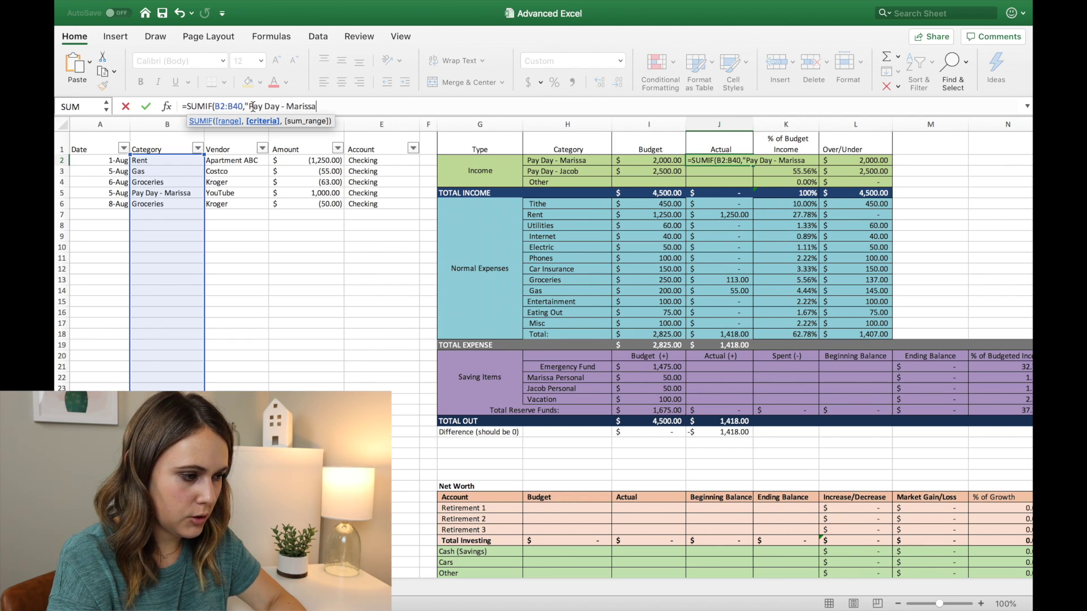
type("\",")
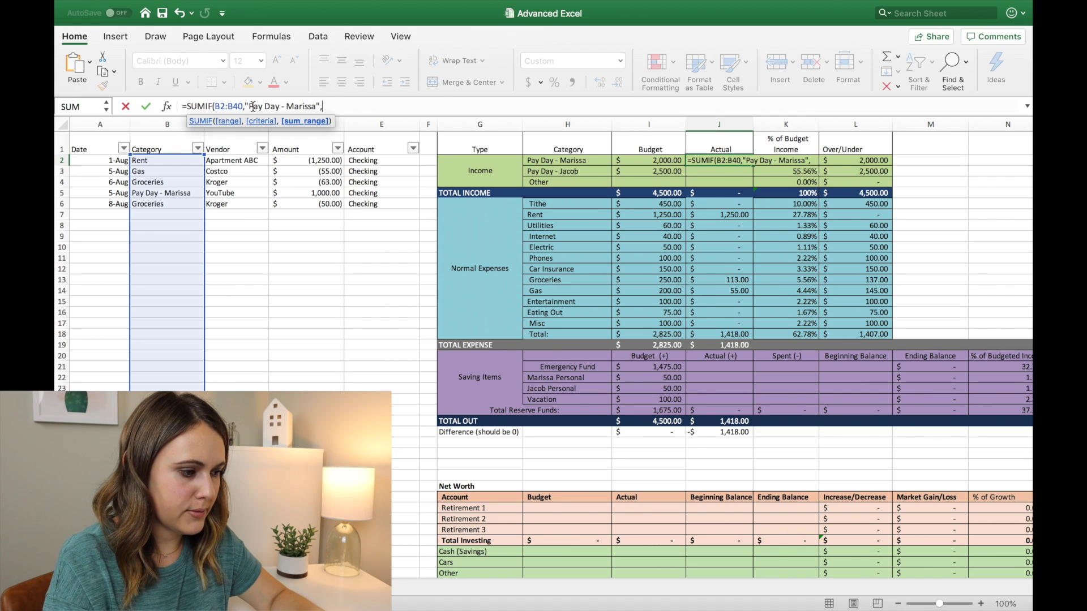
left_click_drag(306, 160, 317, 538)
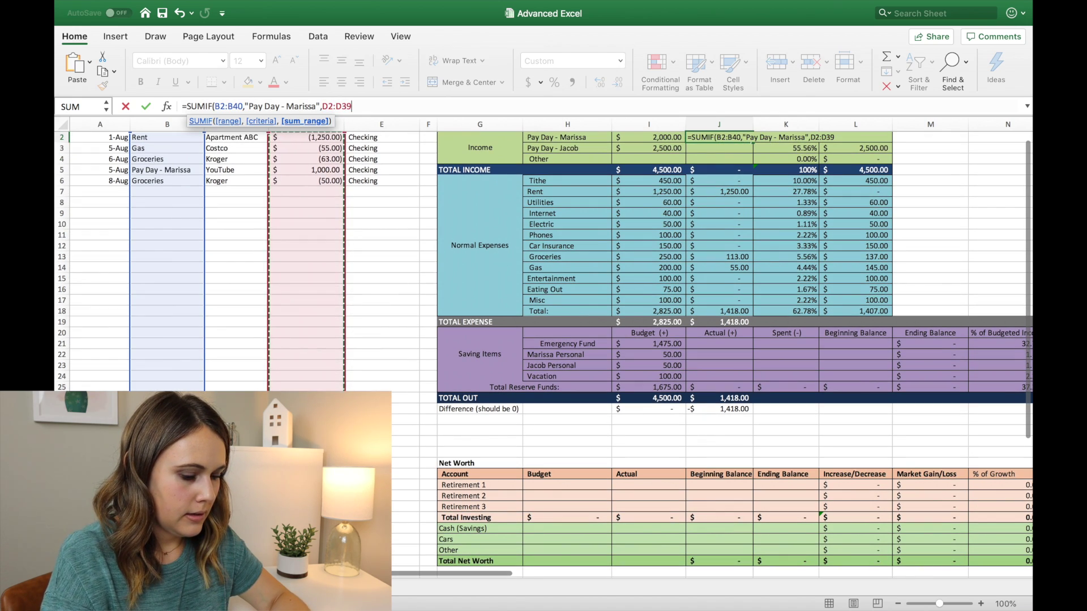
type(")")
Step: Extend both J2 ranges to end at row 158: B2:B158 and D2:D158
scroll(385, 172, "up", 2)
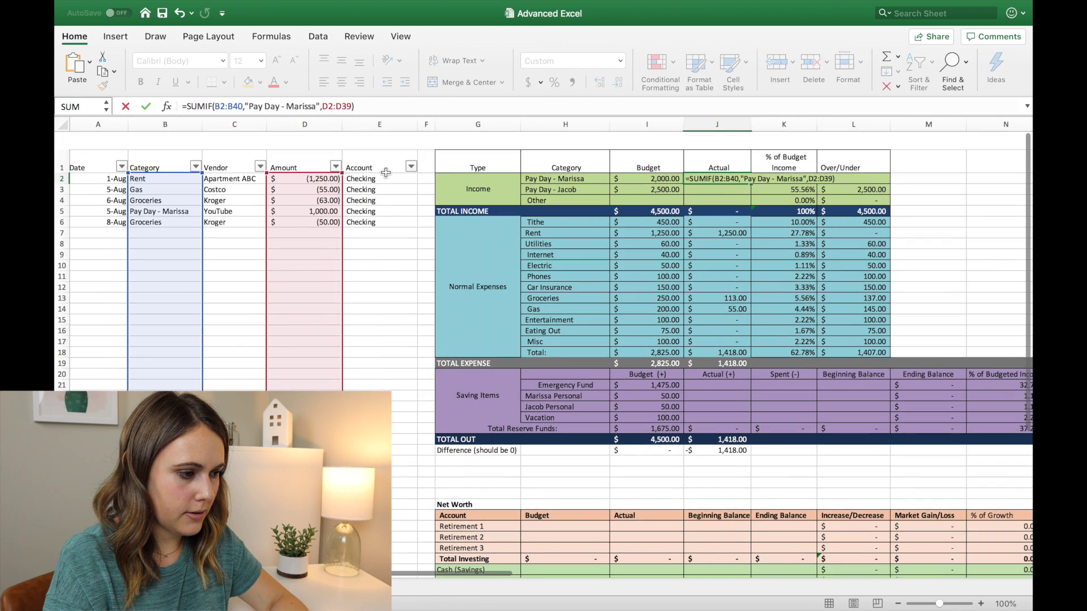
left_click(237, 105)
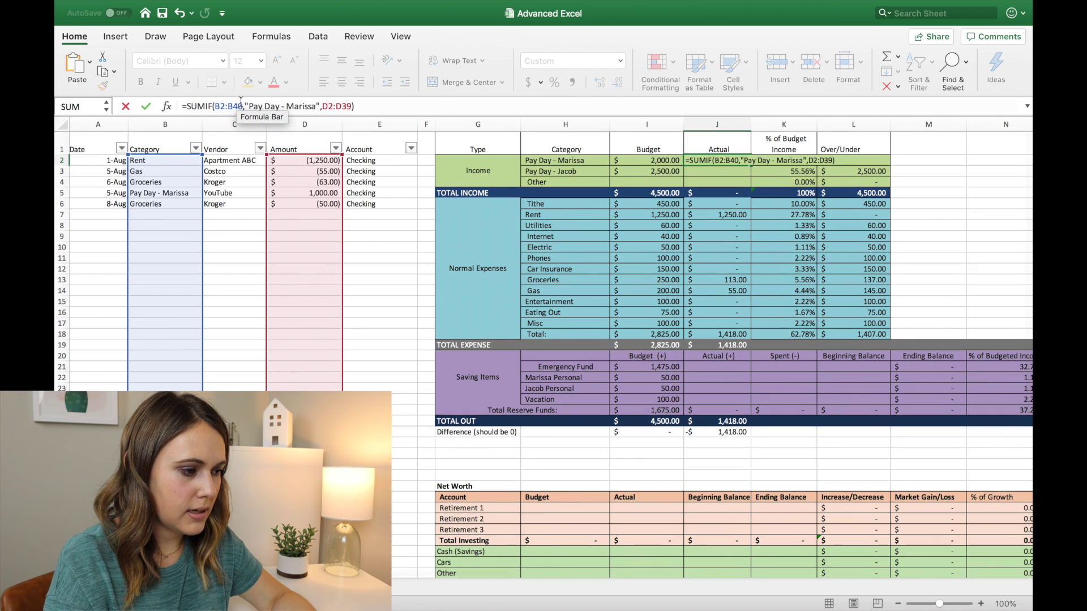
key("BackSpace")
key("BackSpace")
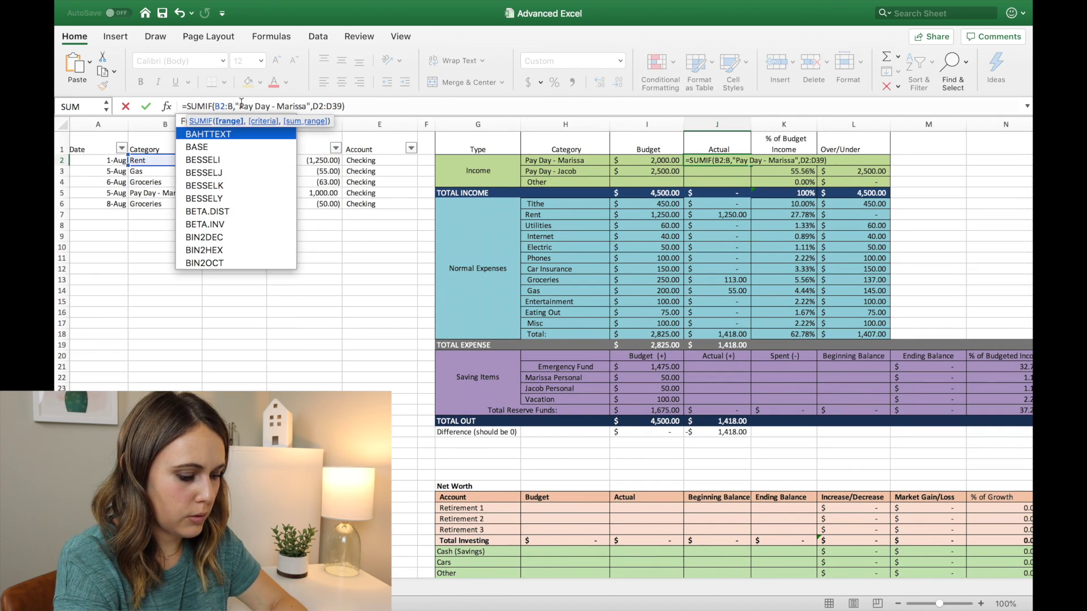
type("158")
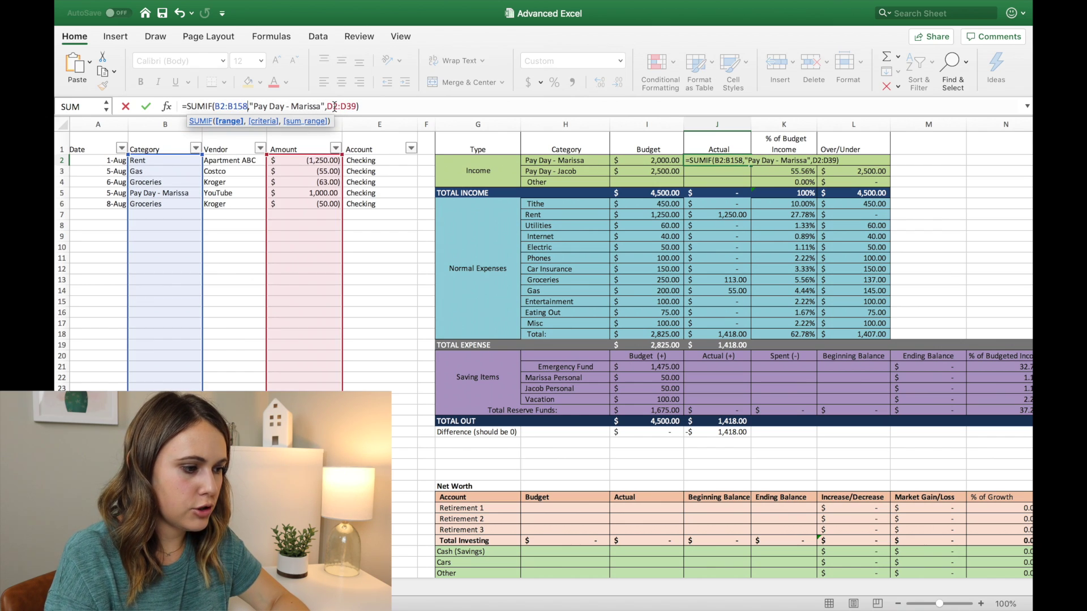
key("BackSpace")
key("BackSpace")
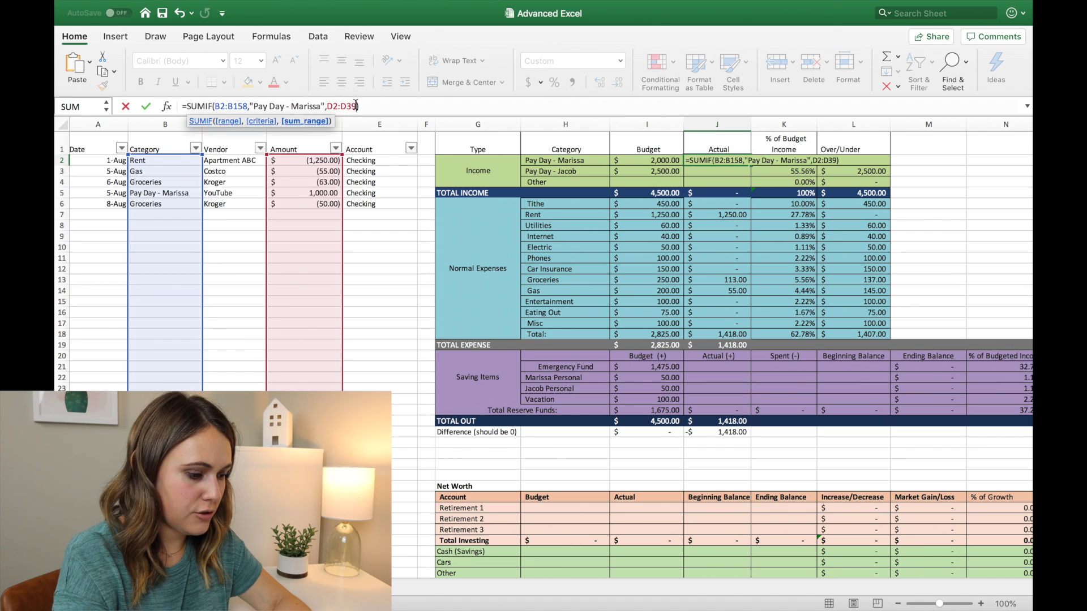
type("158")
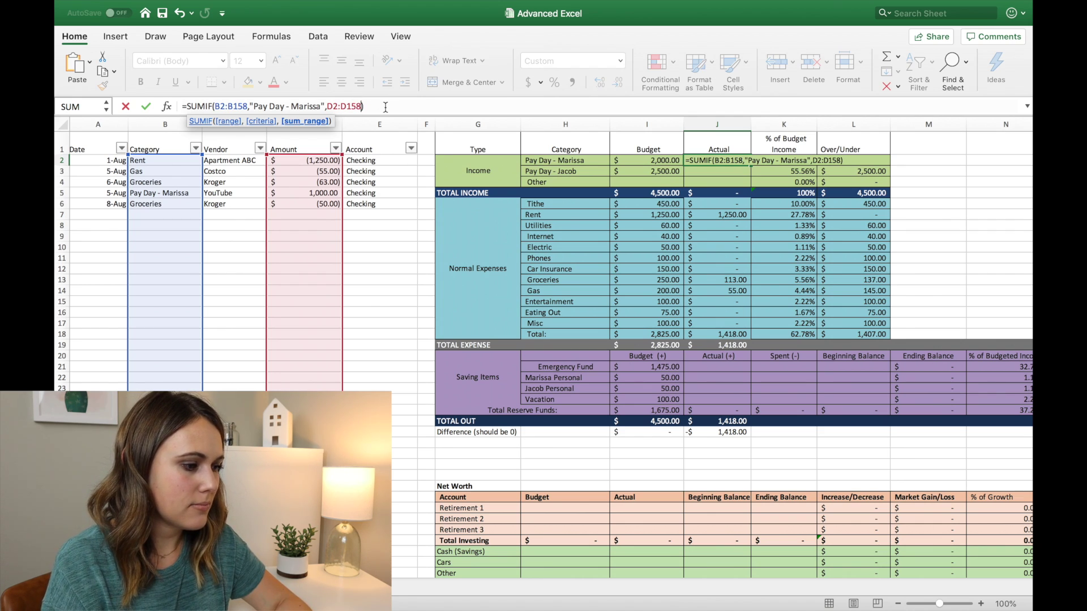
left_click(381, 106)
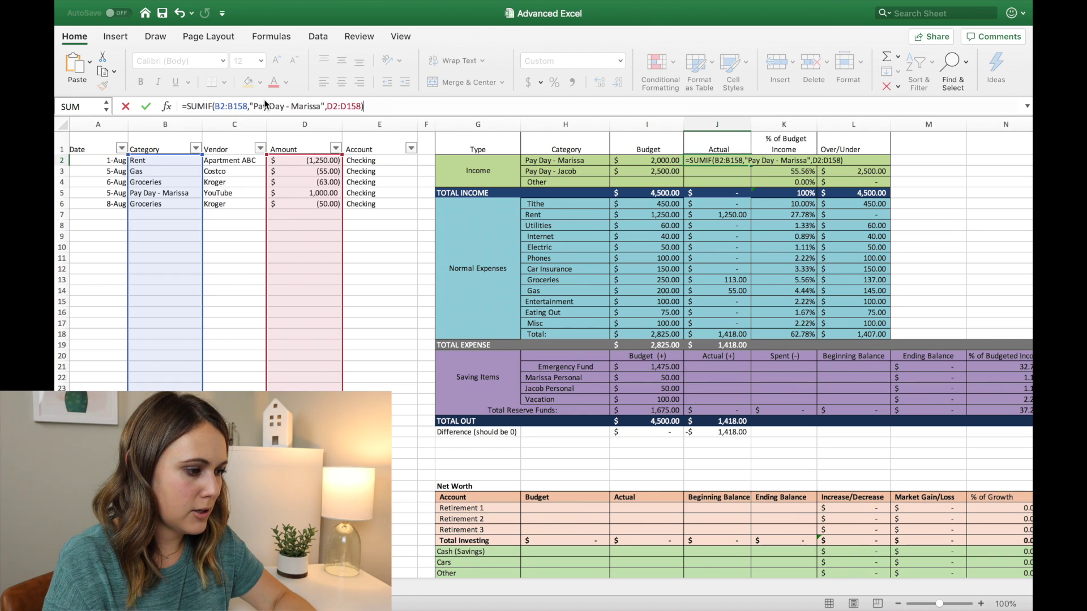
Step: Anchor J2's ranges as B$2:B$158 and D$2:D$158 and commit, showing 1,000.00
left_click(220, 107)
type("$")
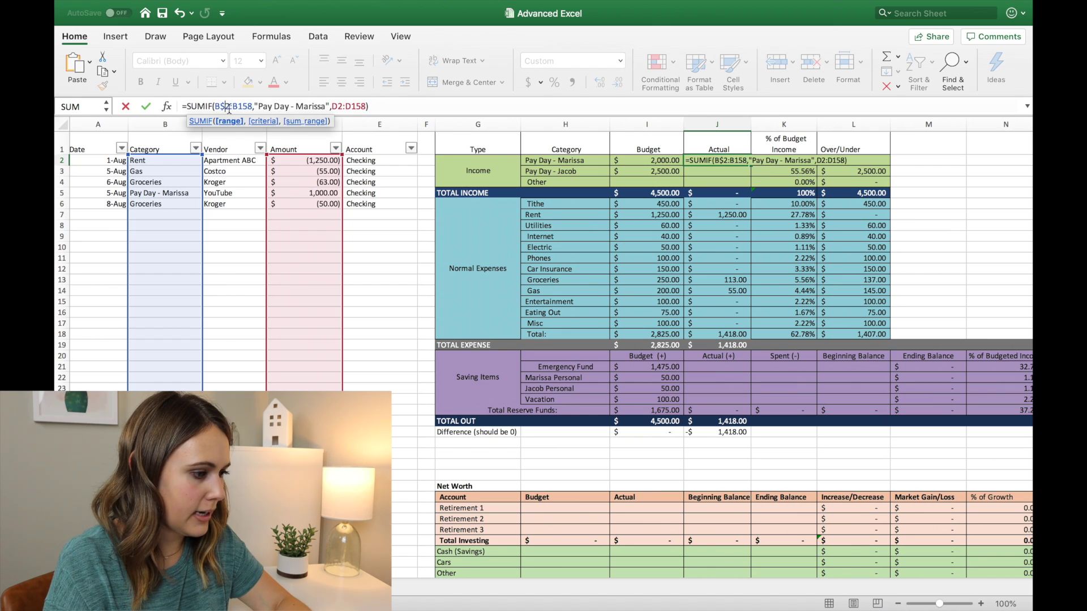
left_click(238, 106)
type("$")
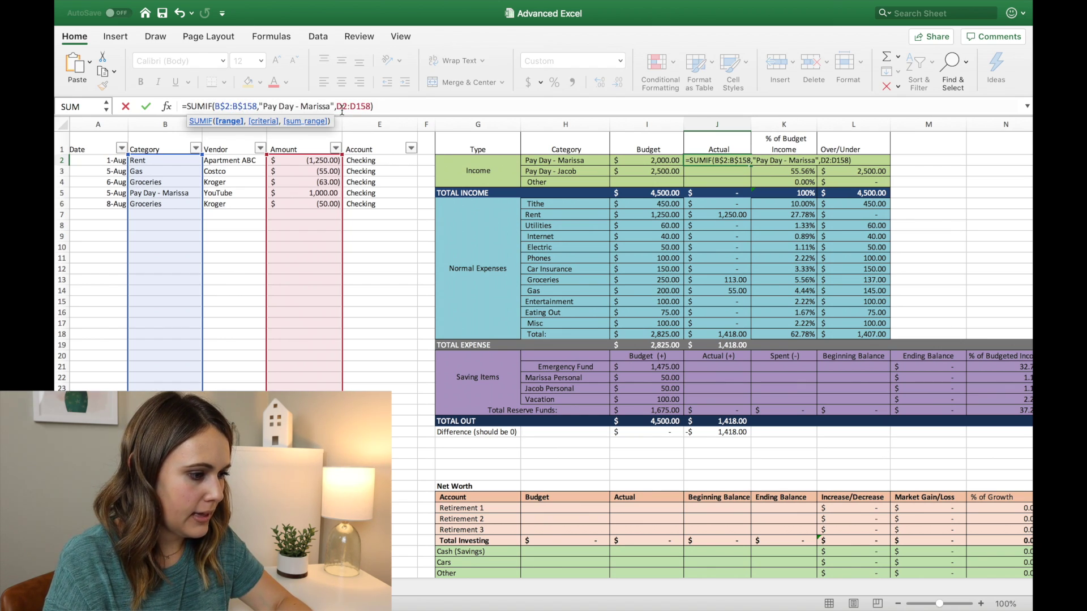
left_click(341, 107)
type("$")
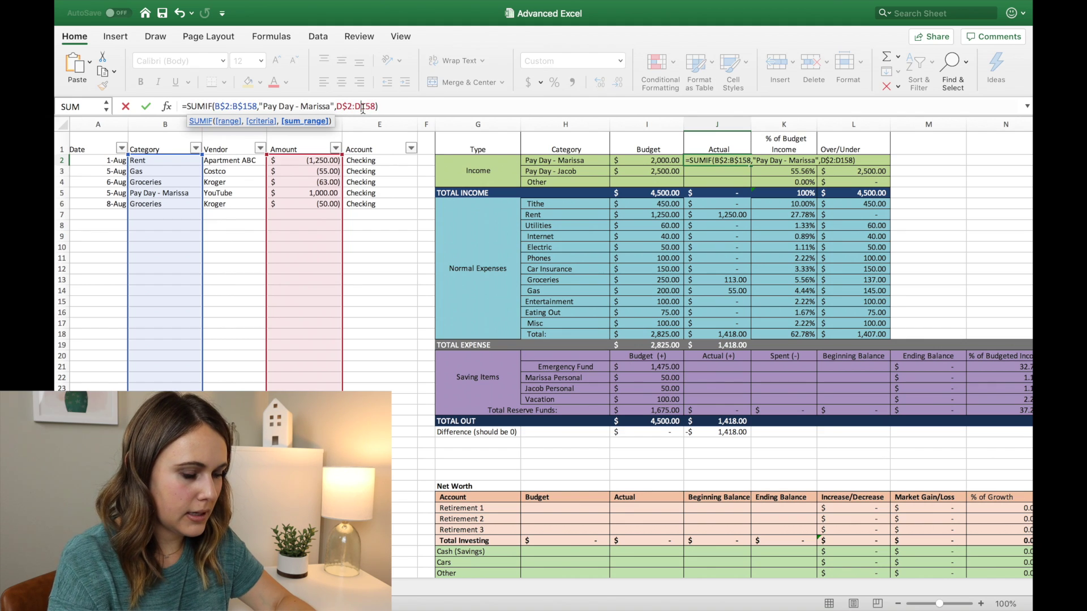
left_click(363, 107)
type("$")
key("Return")
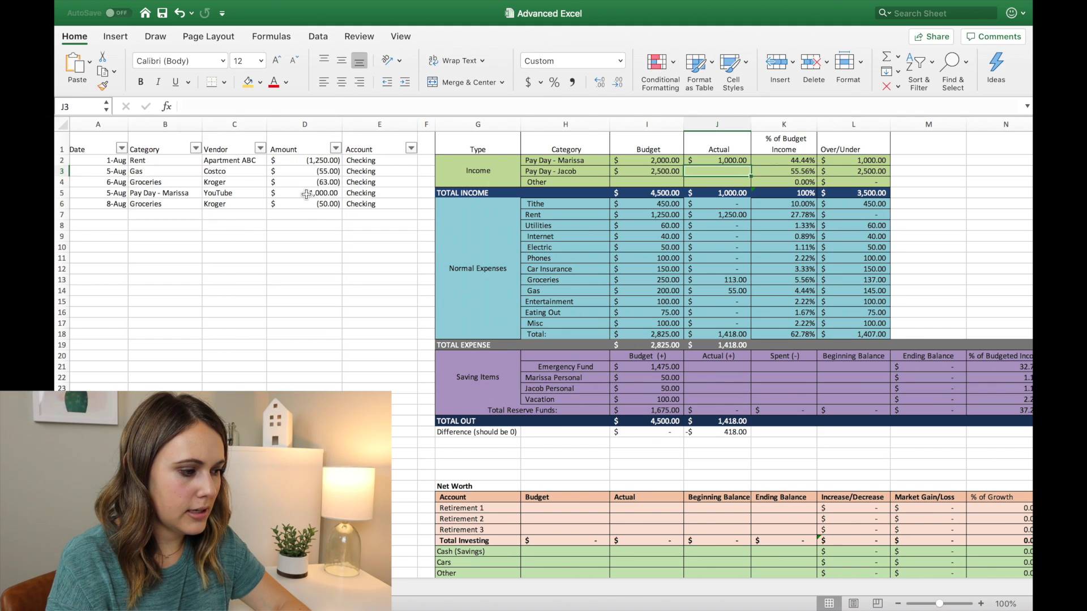
left_click(300, 192)
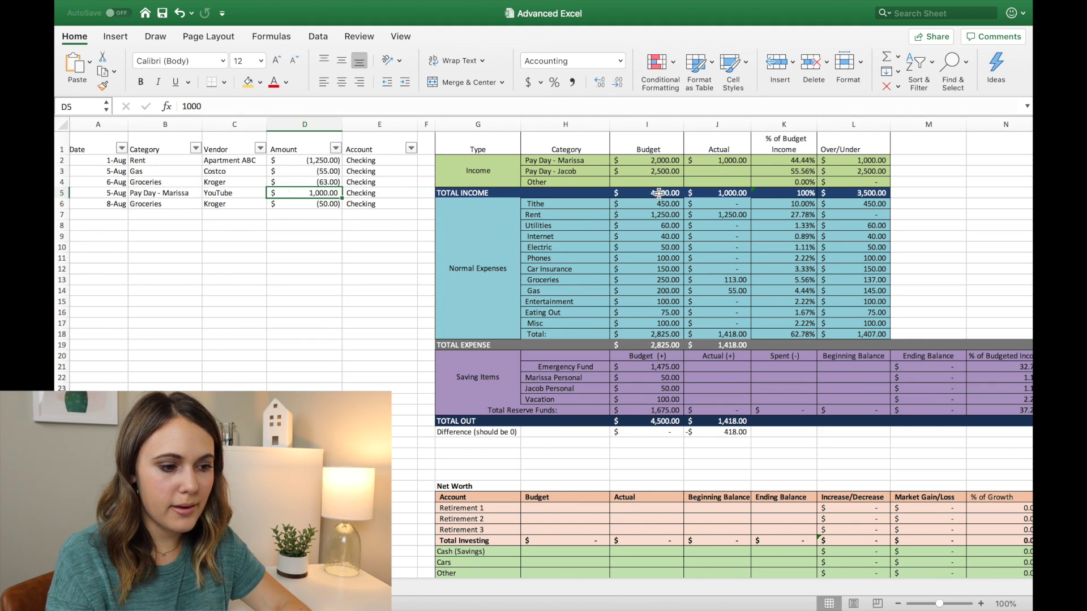
Step: Copy the pay-day SUMIF into J3 and start replacing the name in its criteria
left_click(744, 161)
left_click_drag(751, 166, 753, 176)
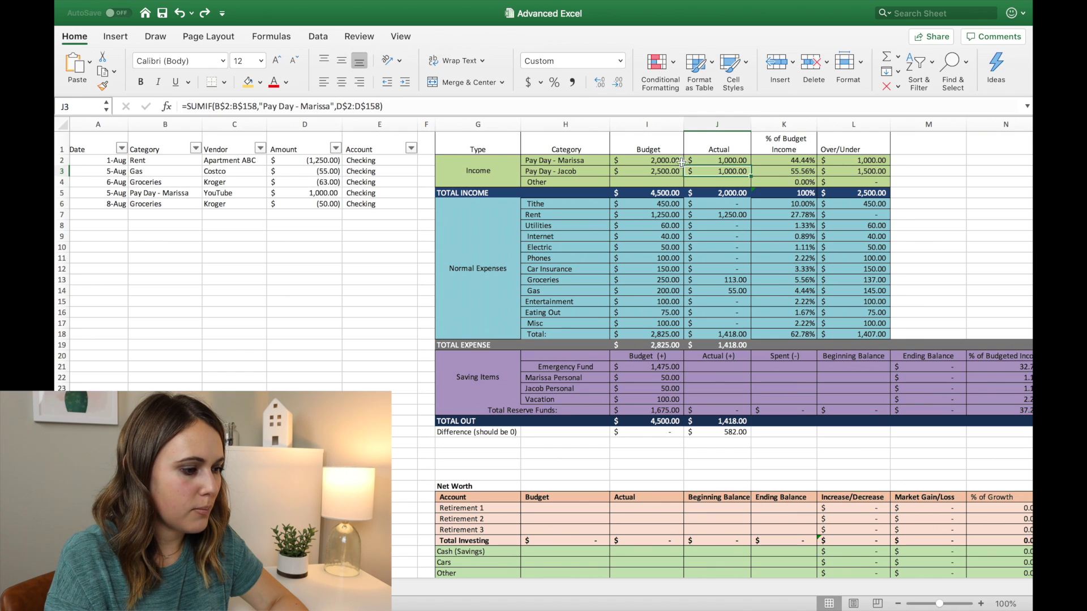
left_click(329, 107)
key("BackSpace")
key("BackSpace")
key("BackSpace")
key("BackSpace")
key("BackSpace")
key("BackSpace")
key("BackSpace")
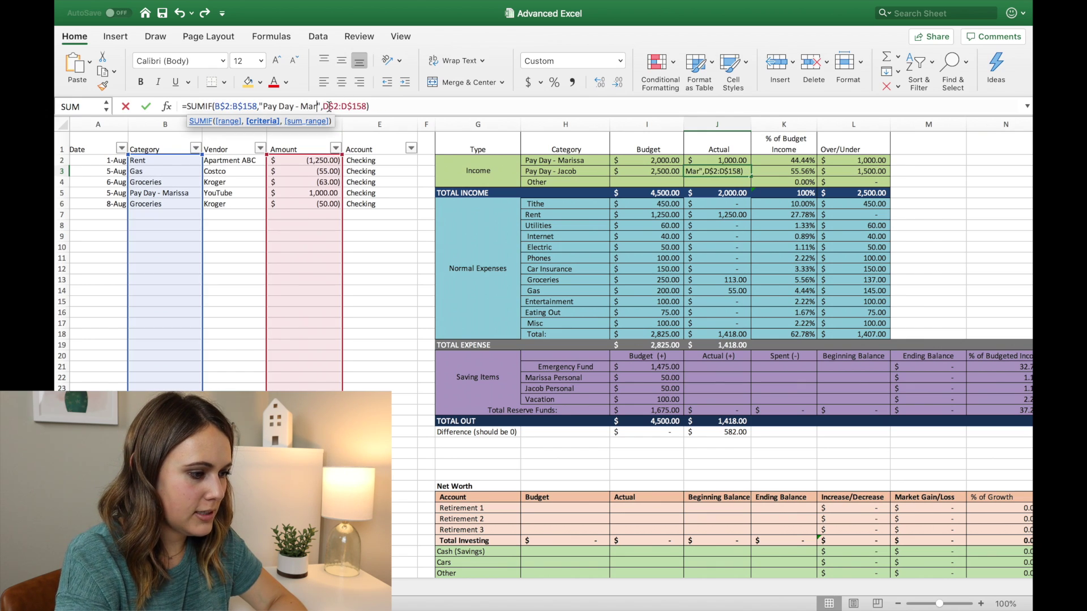
Step: Finish and commit the second pay-day formula in J3
type("Jacob")
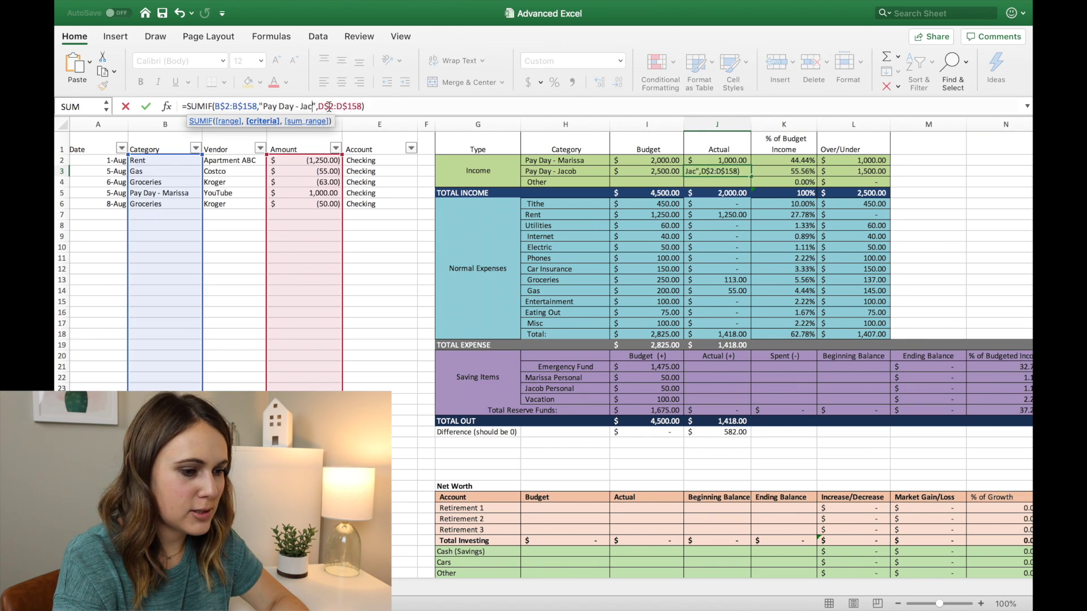
key("Return")
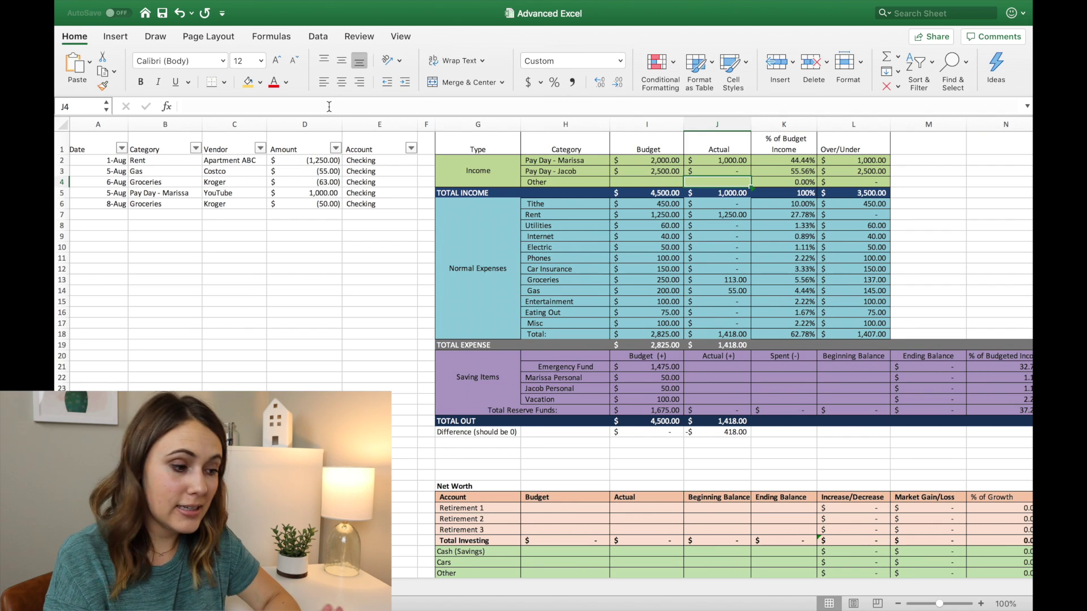
left_click(165, 257)
Step: Start a row 7 transaction dated 10-Aug with category Car Insurance and its vendor
left_click(109, 215)
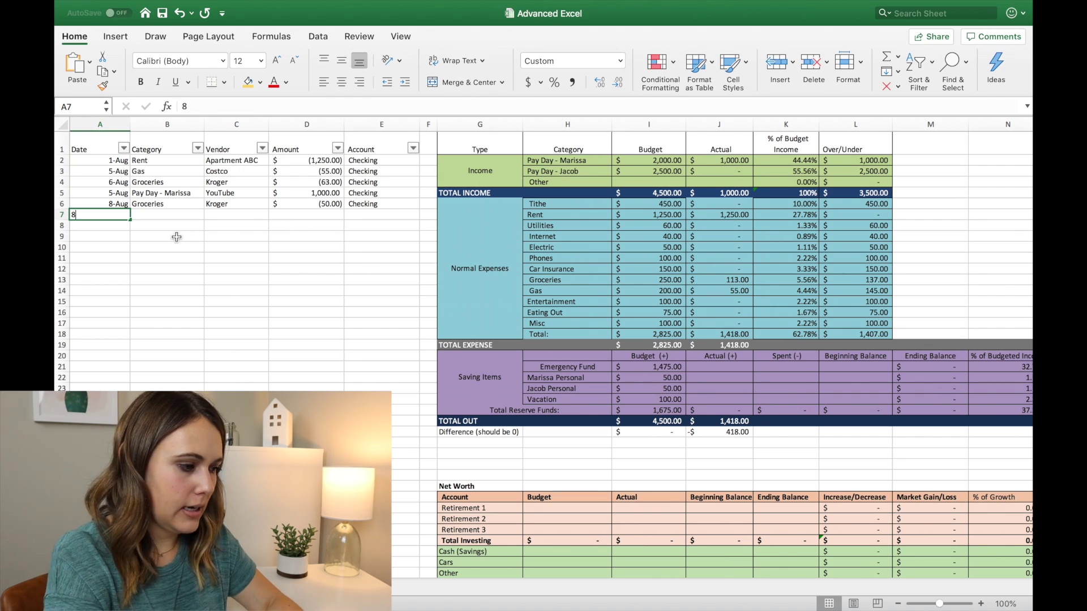
type("/10")
key("Tab")
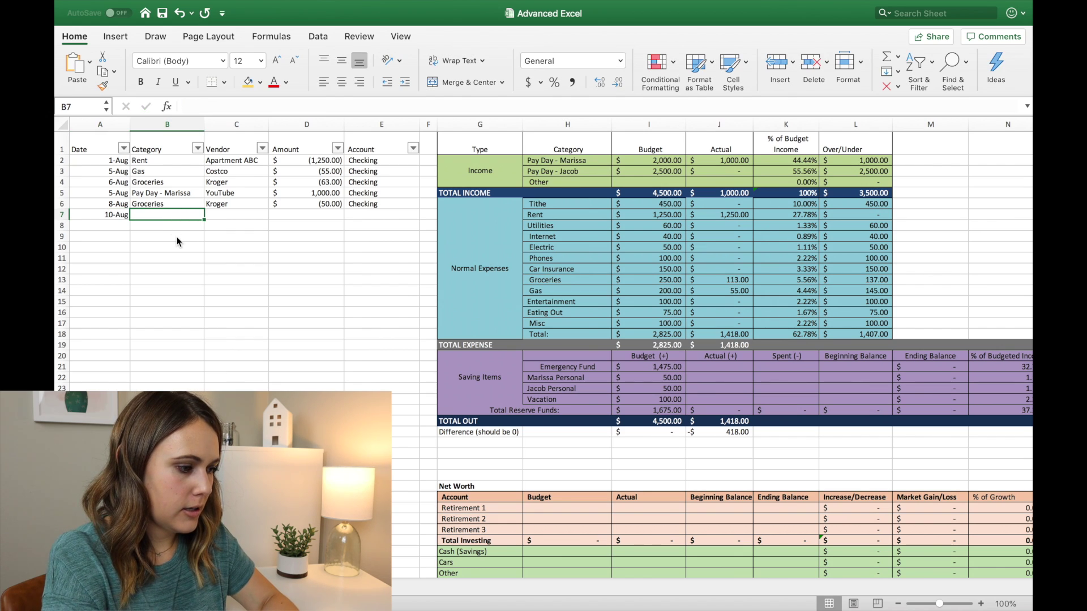
type("Car Insurance")
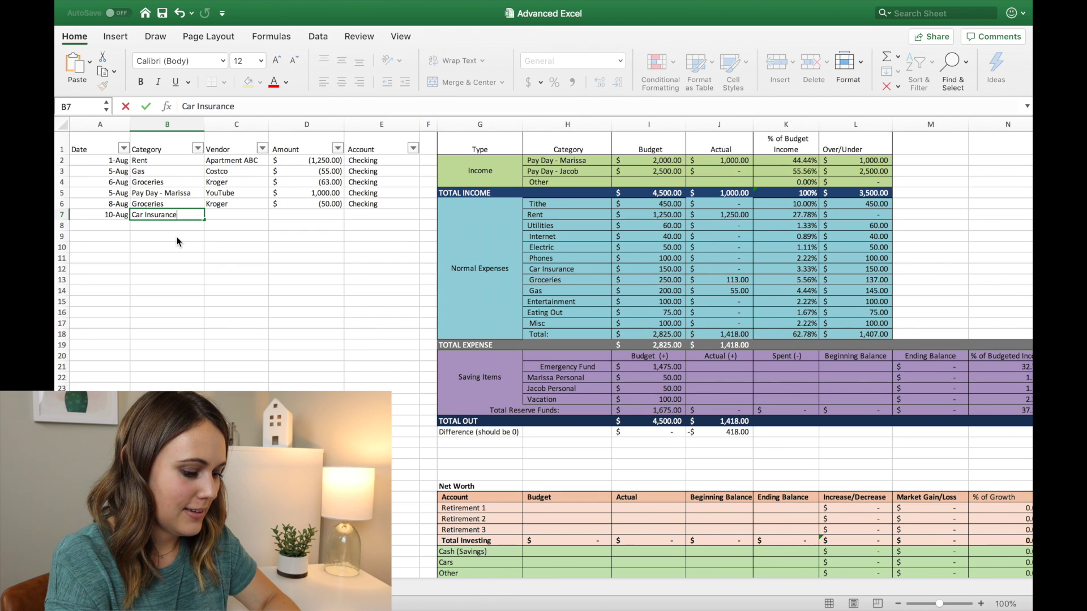
key("Tab")
type("Insruance")
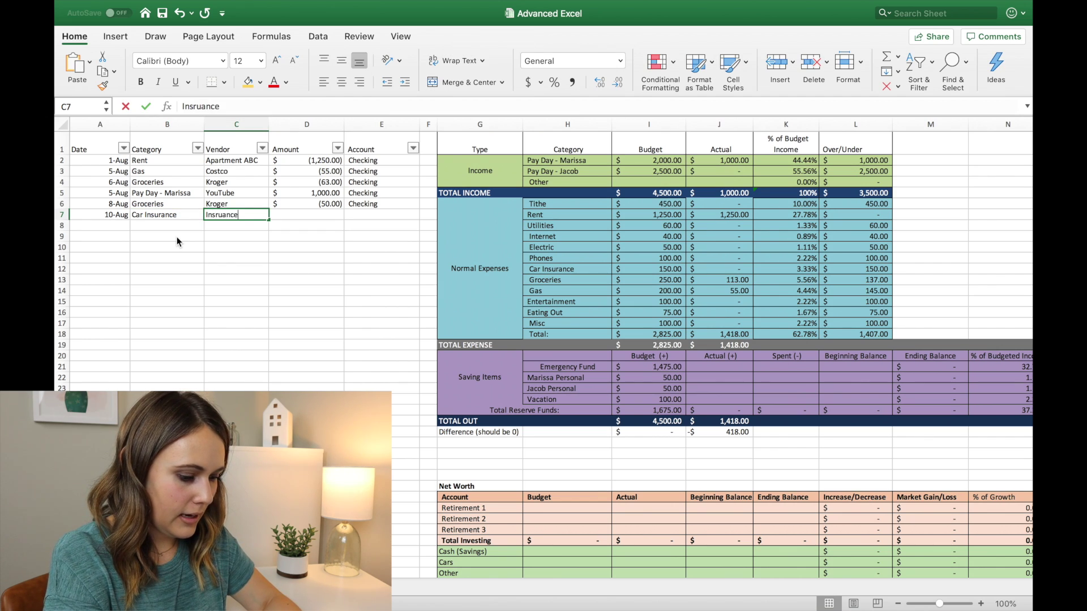
key("Tab")
Step: Give the Car Insurance transaction an amount of -150 and account Checking
type("-150o")
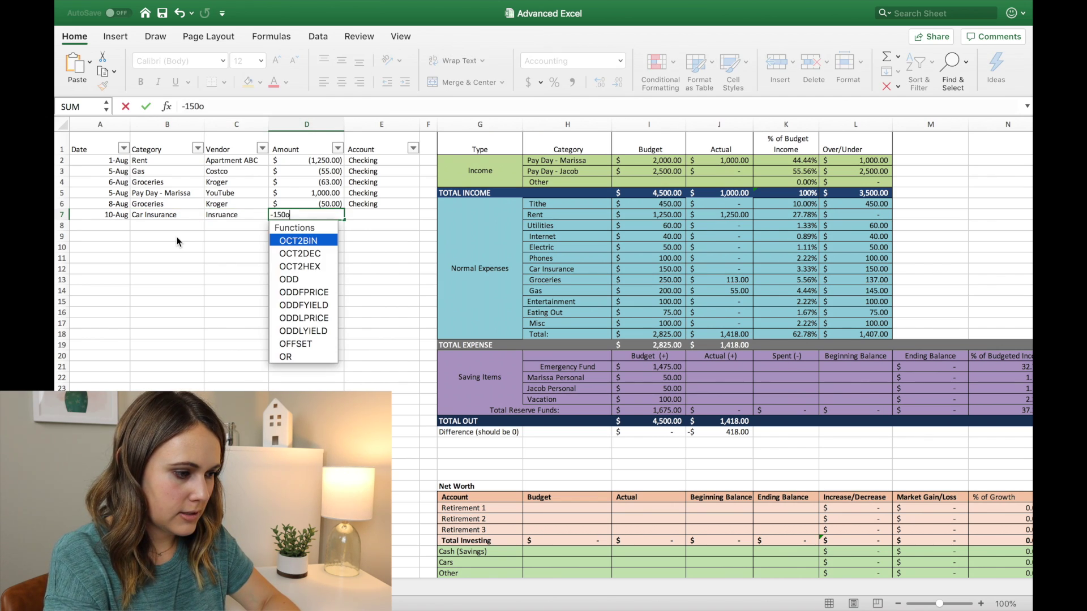
key("BackSpace")
key("Tab")
type("HC")
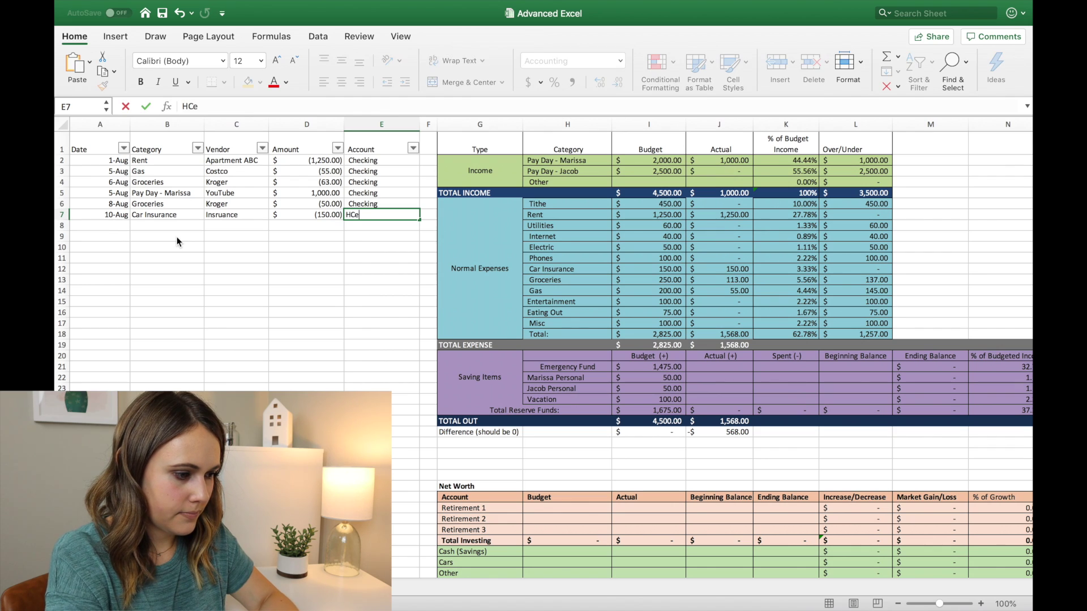
key("BackSpace")
key("BackSpace")
type("CHe")
key("BackSpace")
key("BackSpace")
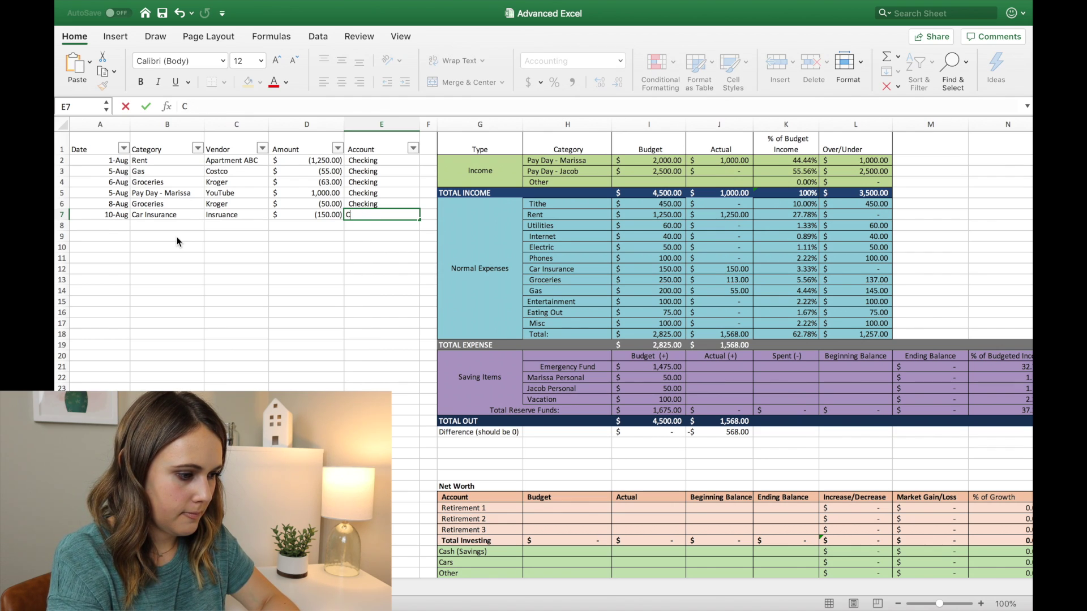
type("hecking")
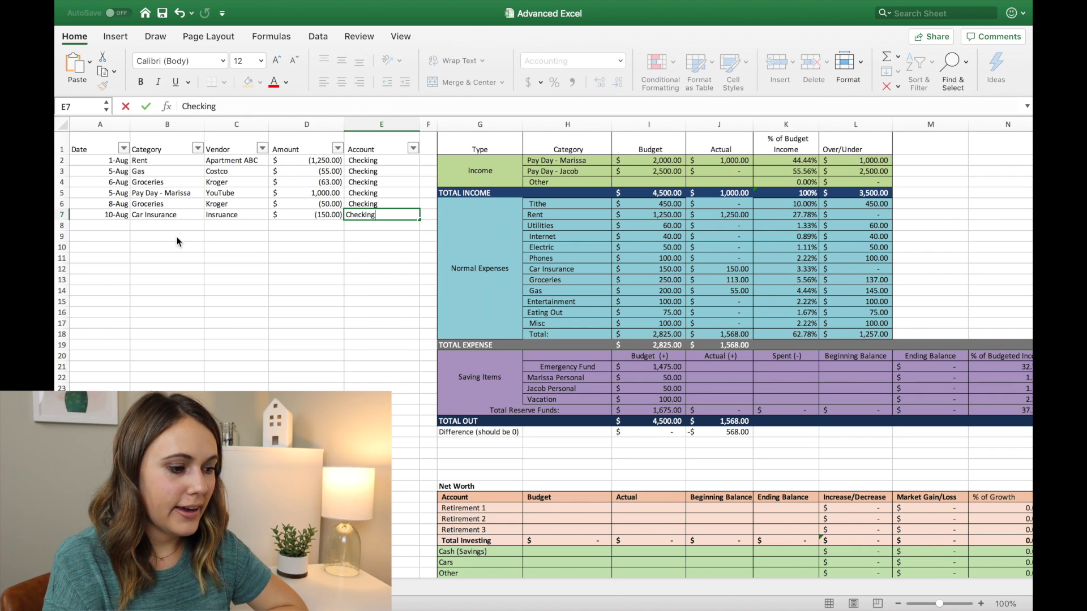
key("Return")
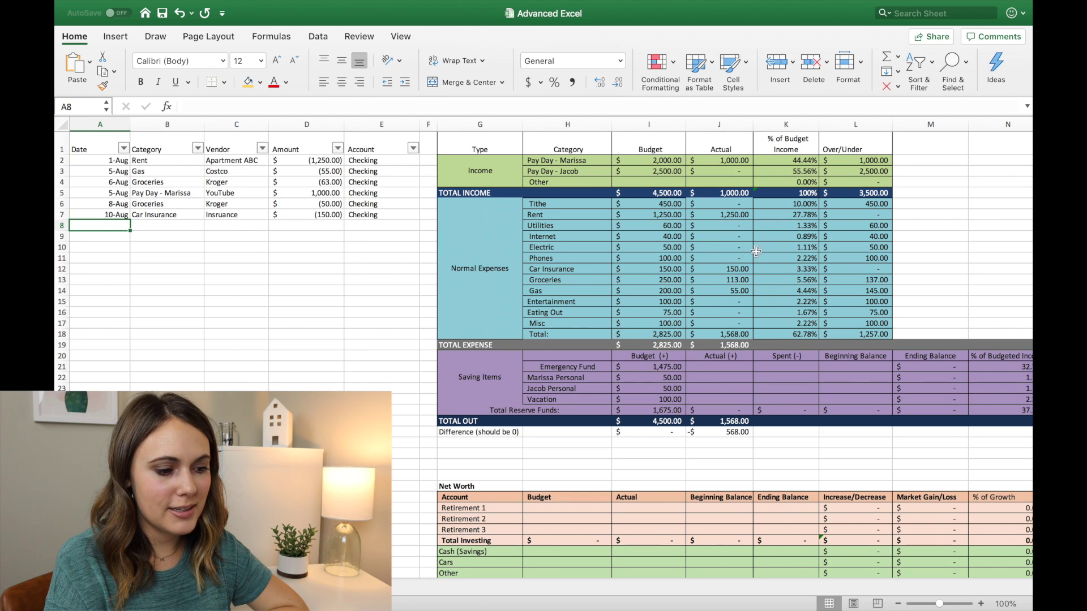
left_click(727, 269)
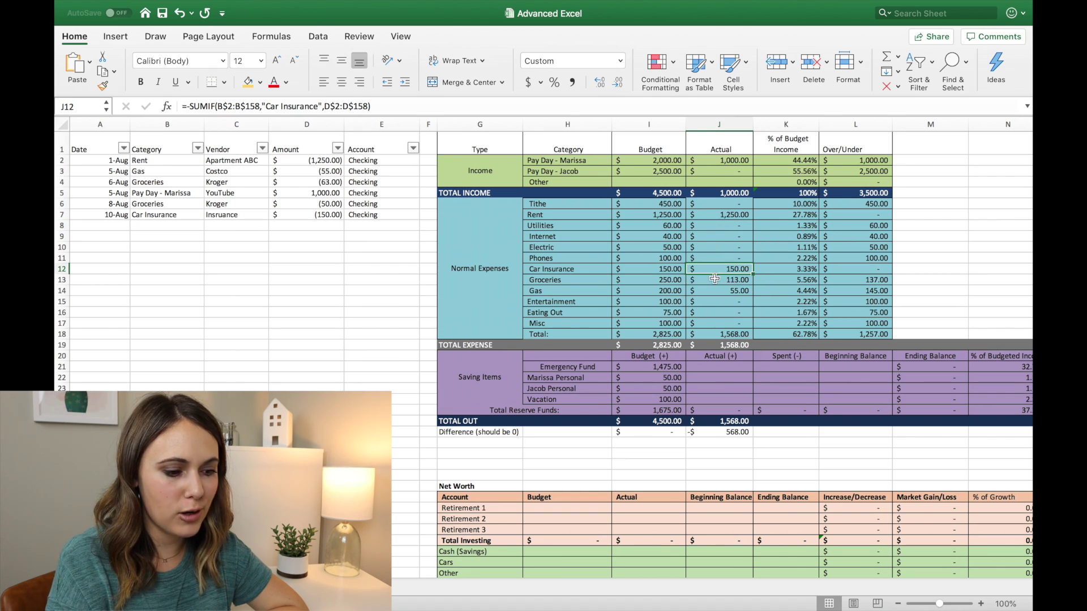
left_click(996, 216)
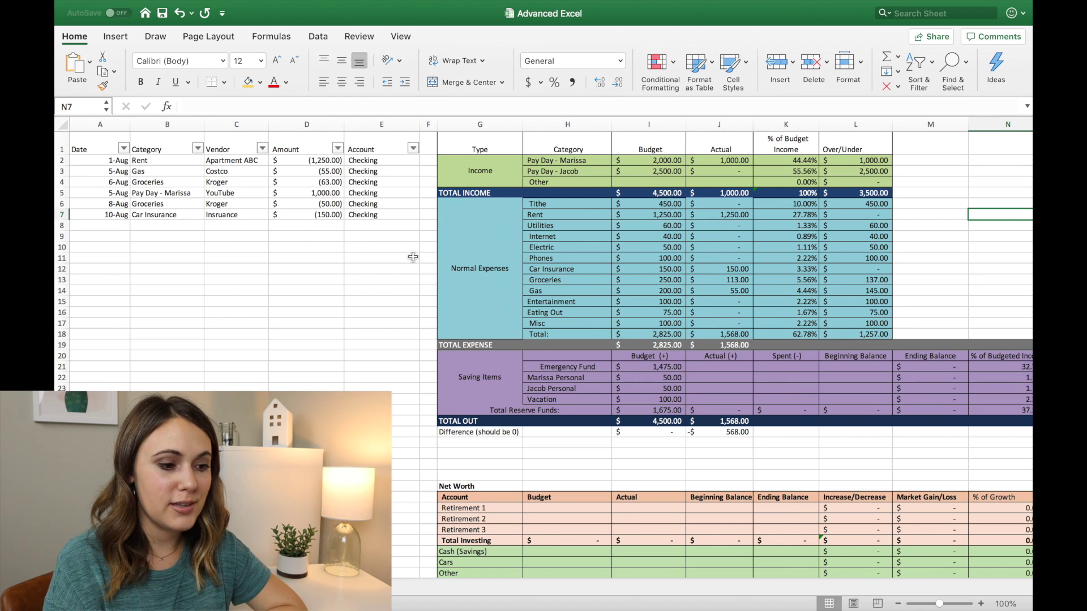
left_click(717, 246)
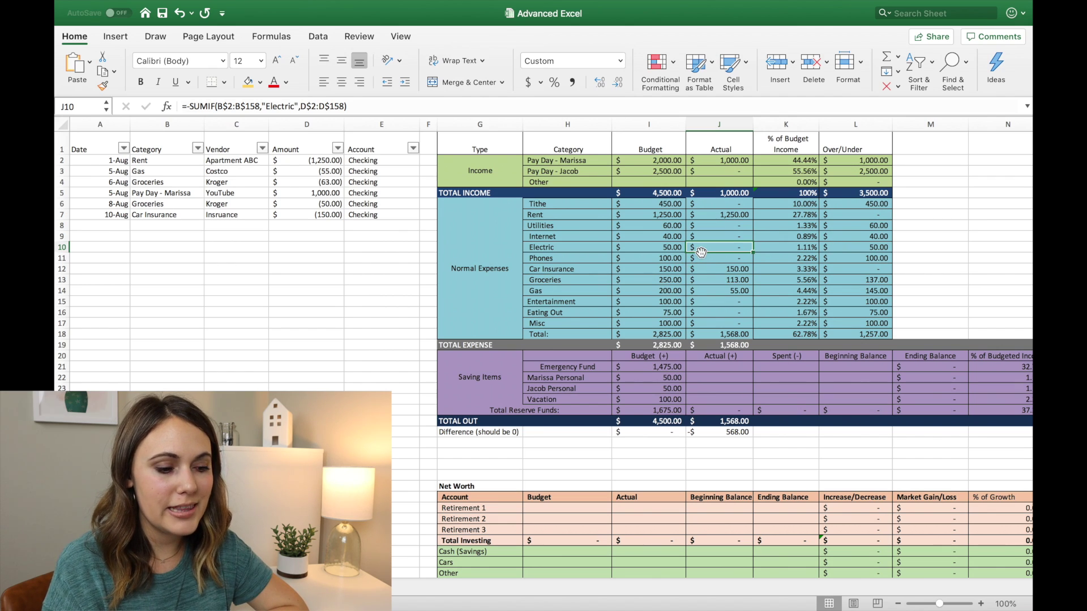
scroll(701, 251, "right", 2)
left_click(615, 369)
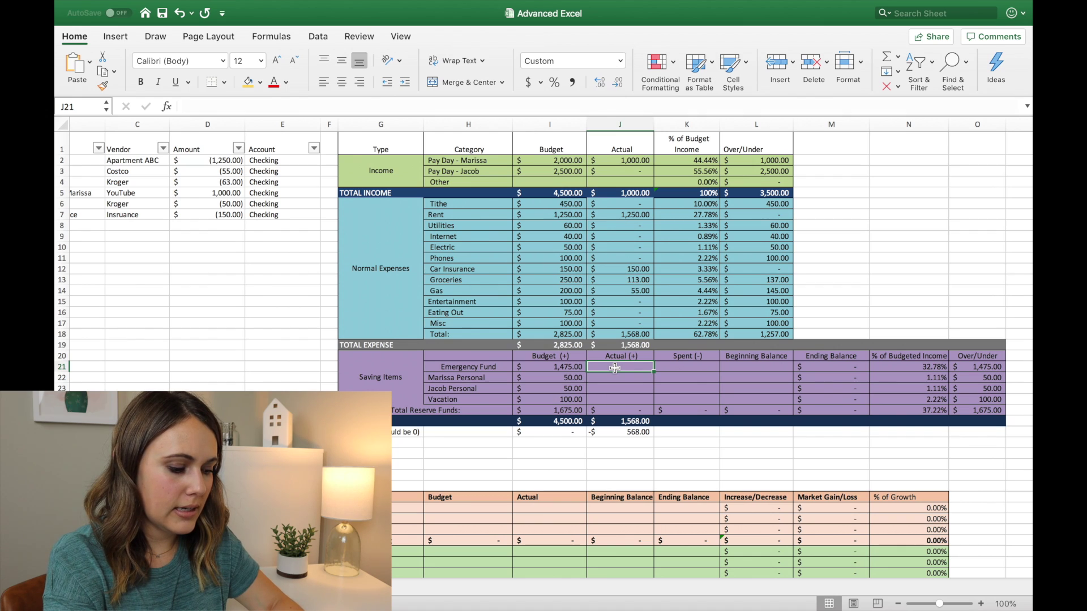
Step: Enter the savings actuals 1,475, 50, 50 and 100 in J21:J24
type("1475")
key("Return")
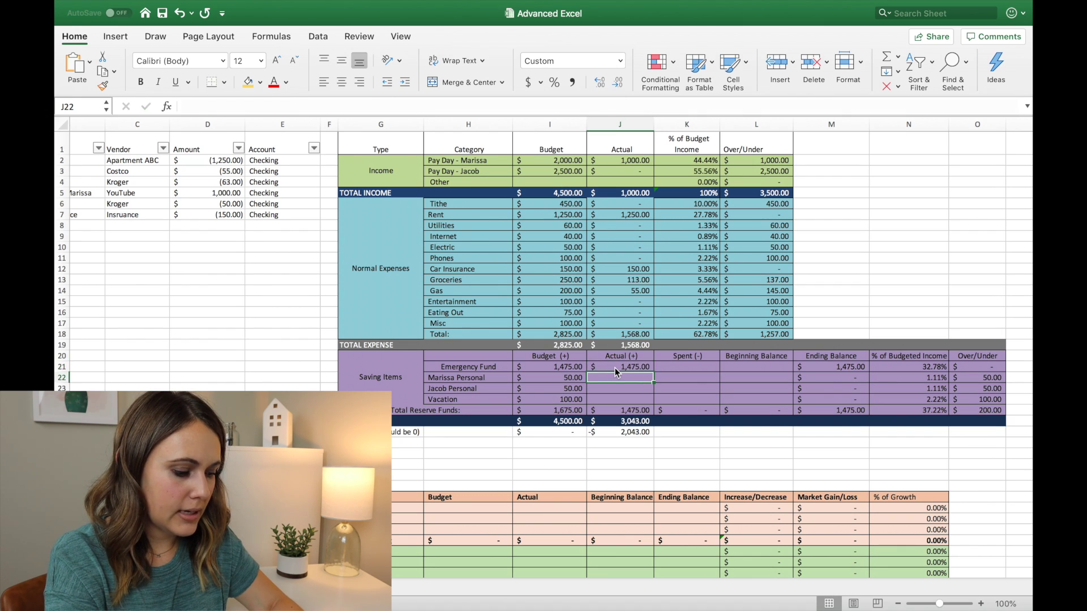
type("50")
key("Return")
type("50")
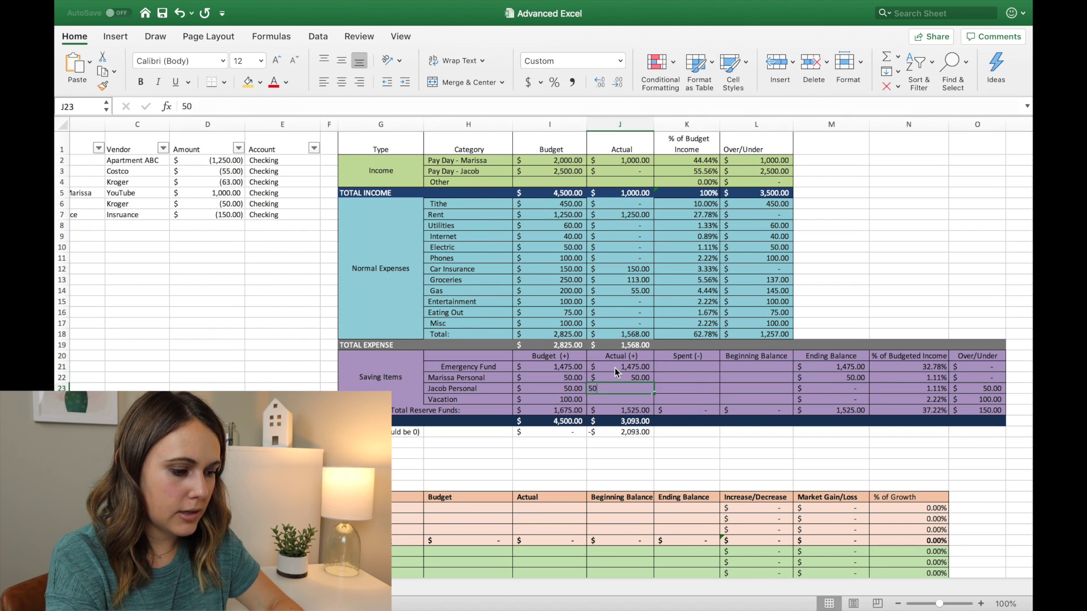
key("Return")
type("100")
key("Return")
Step: Save the workbook and select the Emergency Fund beginning balance cell
key("super+s")
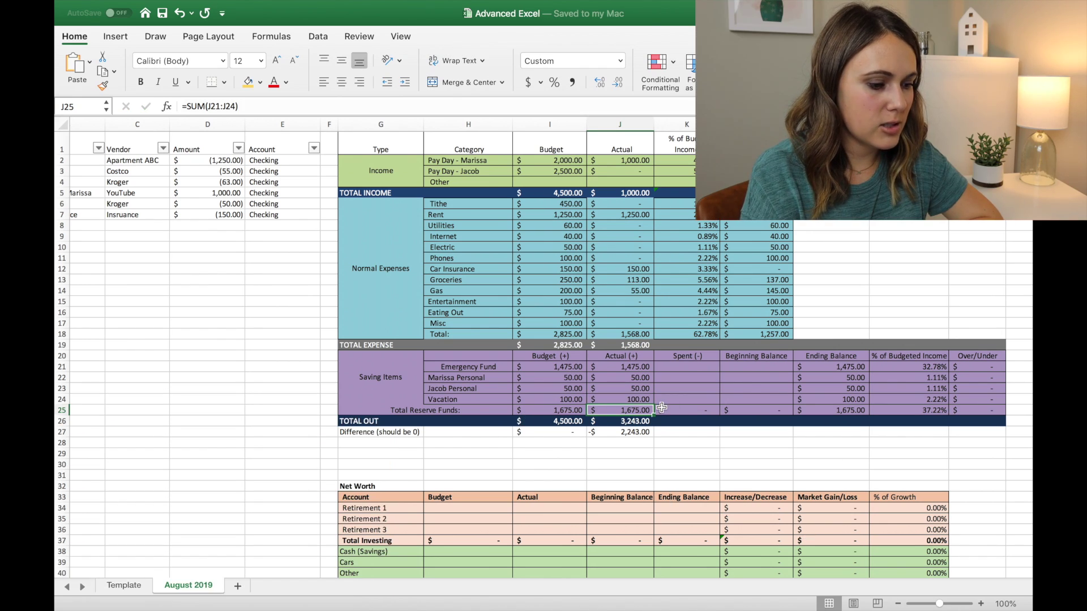
scroll(661, 407, "right", 3)
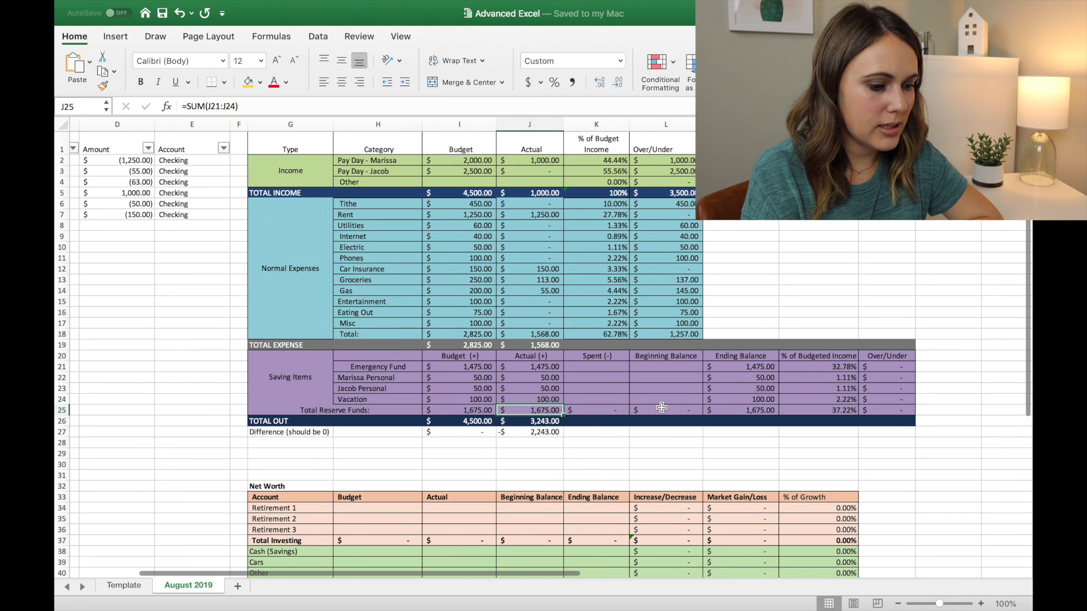
left_click(684, 367)
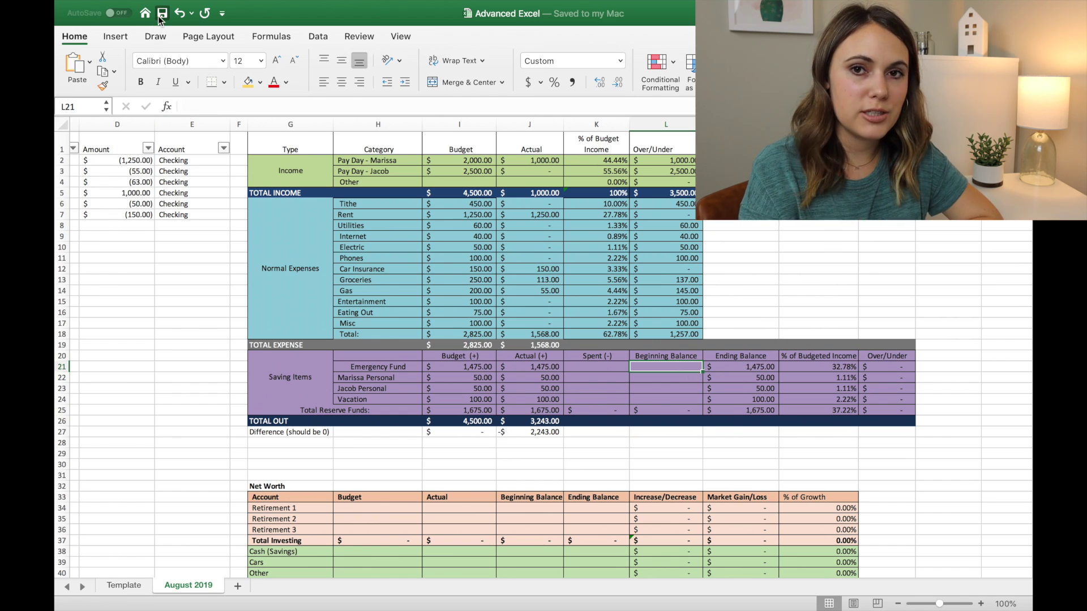
Step: Copy the August 2019 sheet to the end and name the copy 'September 2019'
right_click(196, 589)
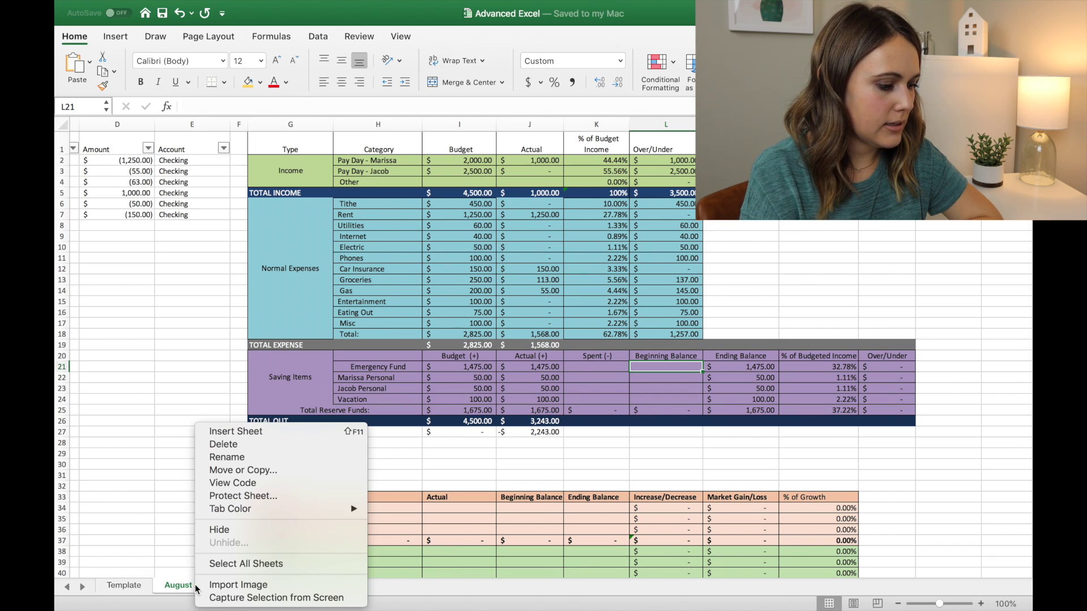
left_click(241, 472)
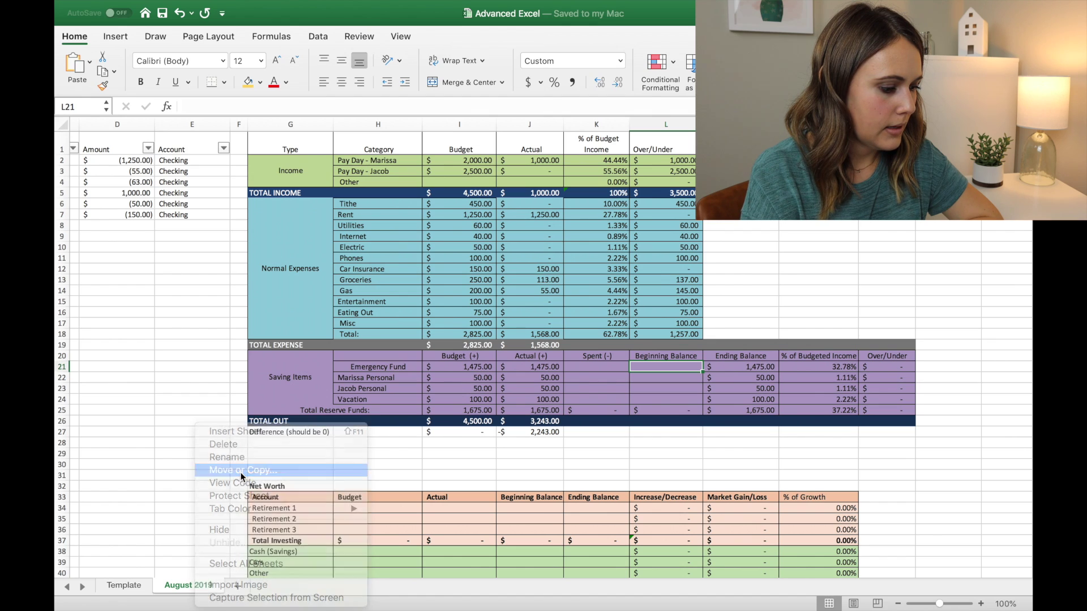
left_click(197, 473)
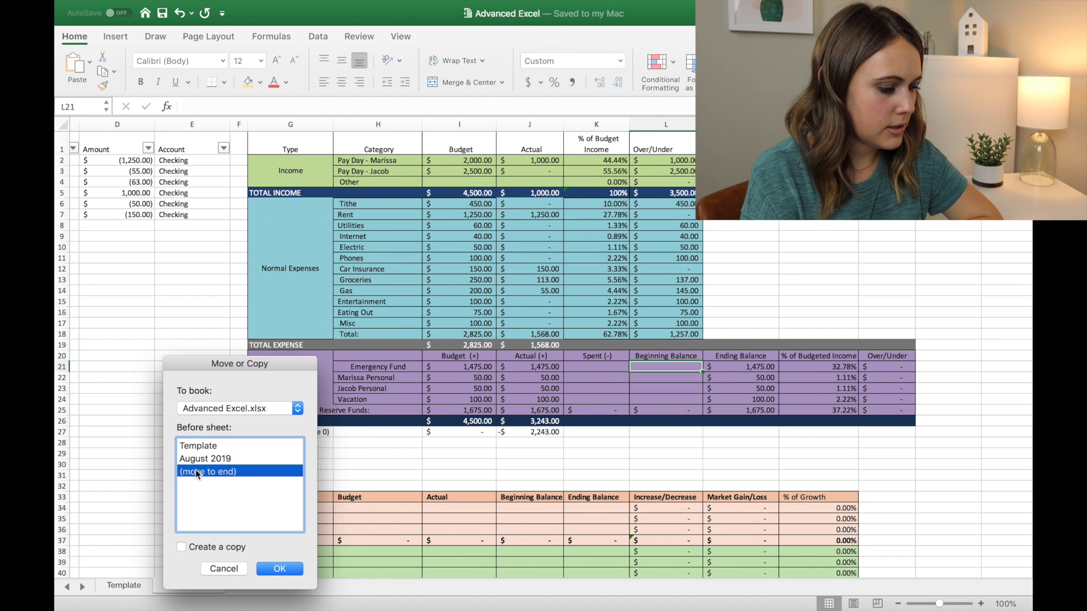
left_click(181, 546)
left_click(278, 569)
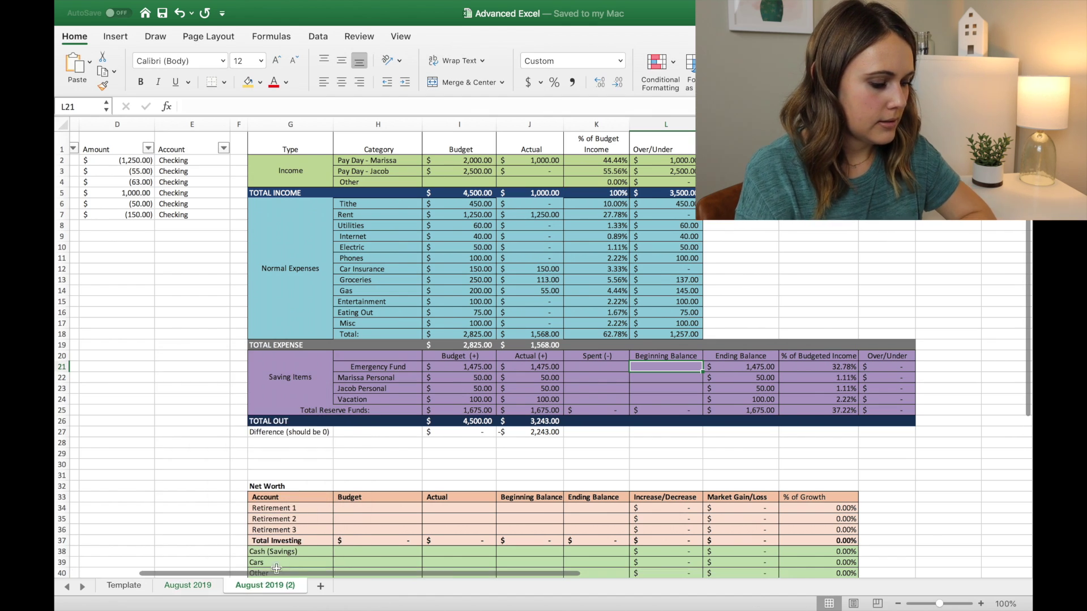
double_click(260, 585)
type("Se")
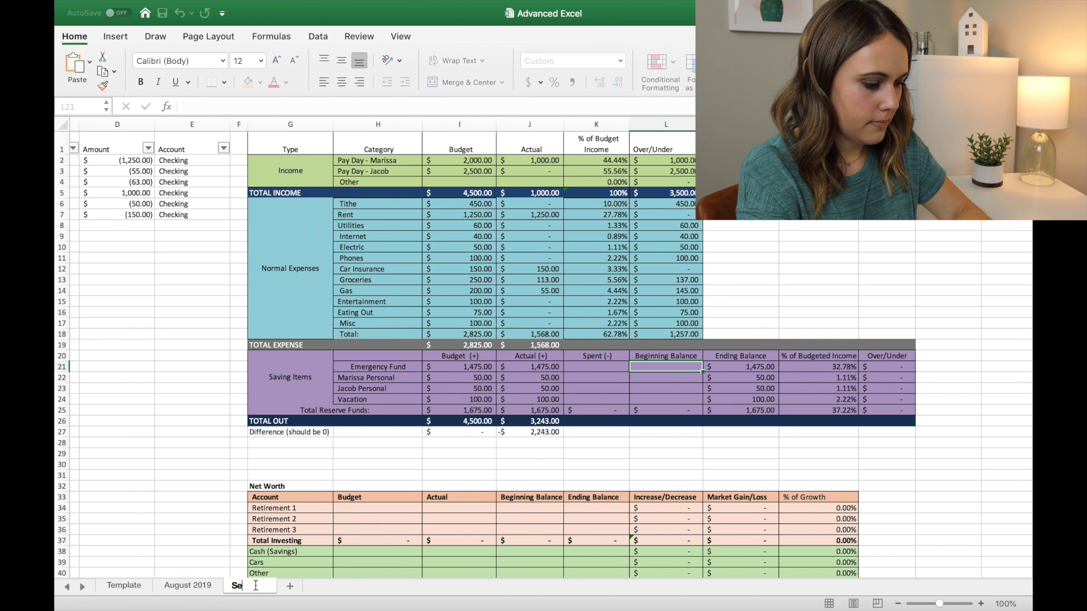
type("ptember 2019")
key("Return")
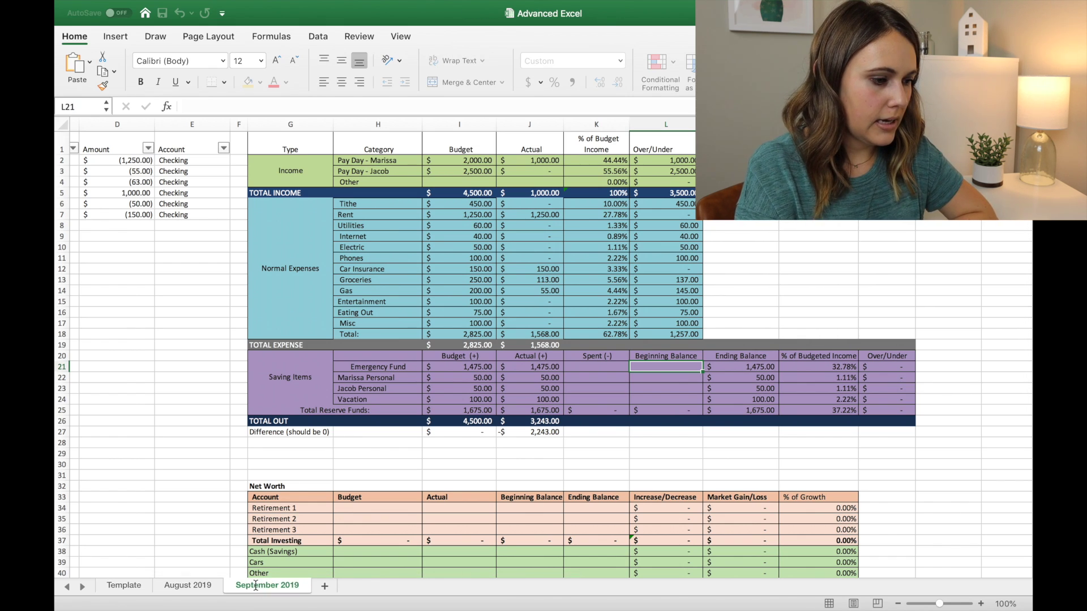
Step: Clear the copied transactions in A2:E8 and the savings actuals in J21:J24
scroll(262, 393, "left", 10)
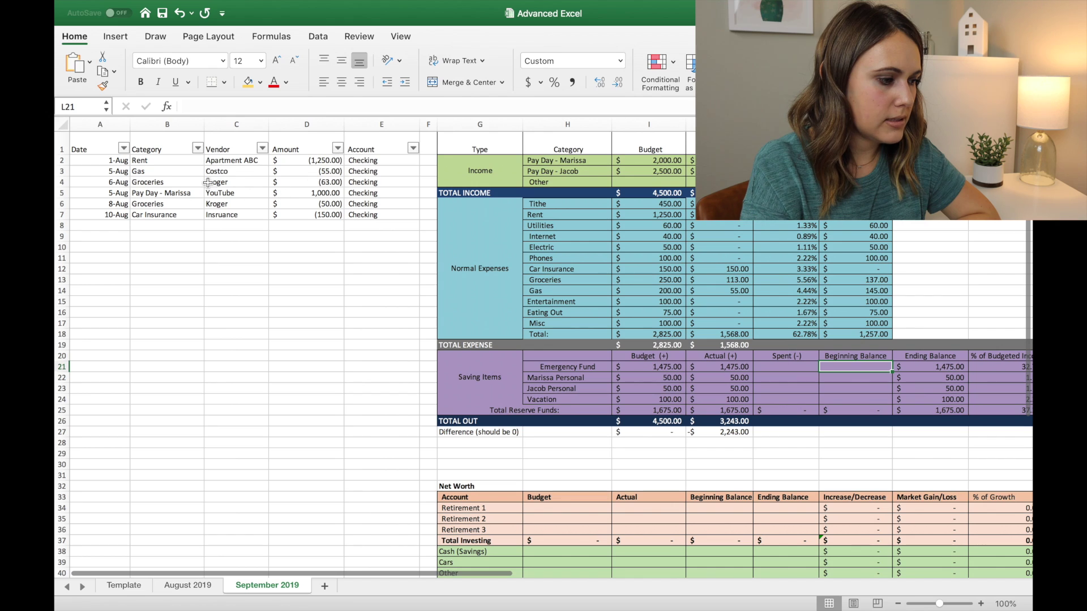
left_click_drag(91, 161, 372, 226)
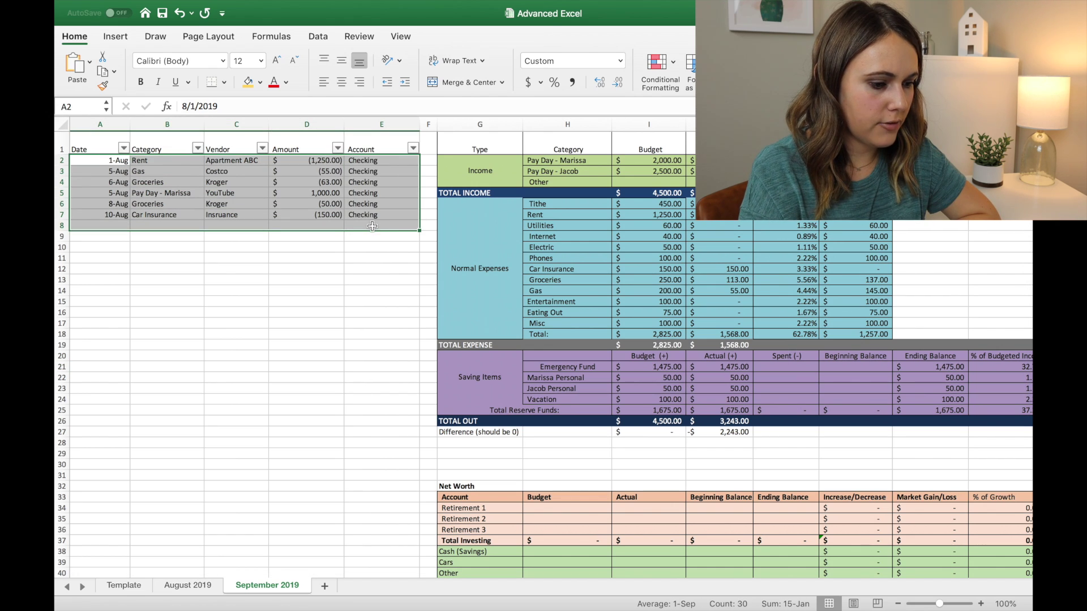
key("Delete")
scroll(417, 297, "right", 3)
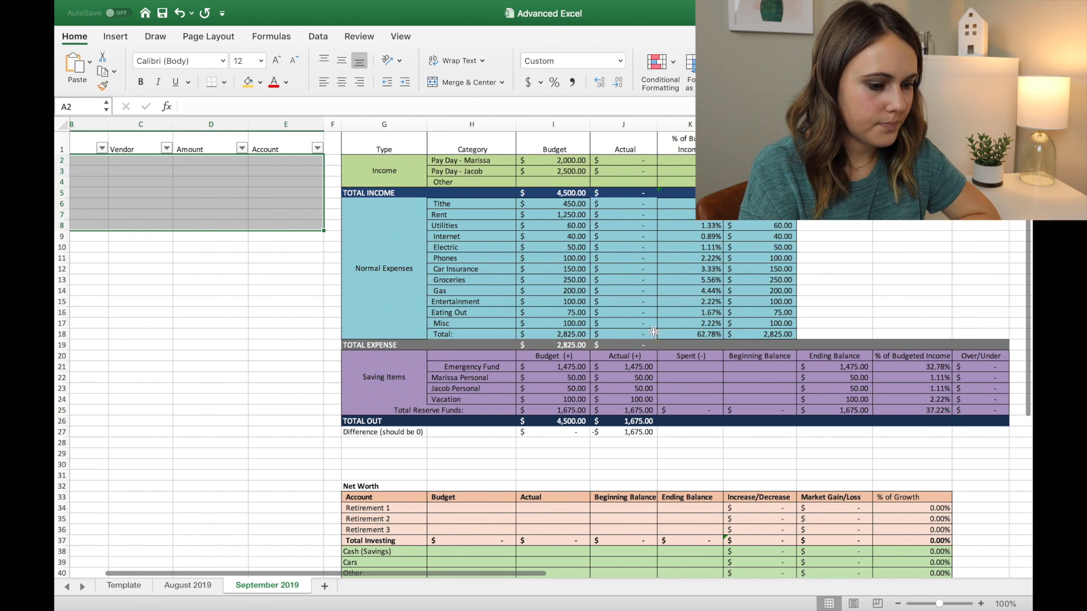
scroll(654, 332, "right", 1)
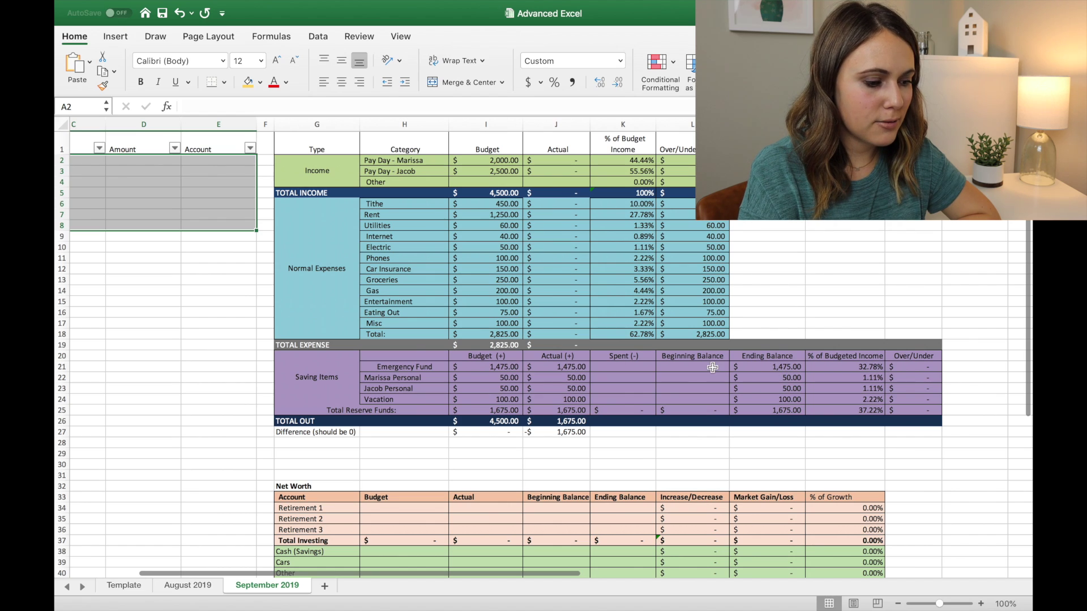
left_click_drag(573, 368, 577, 401)
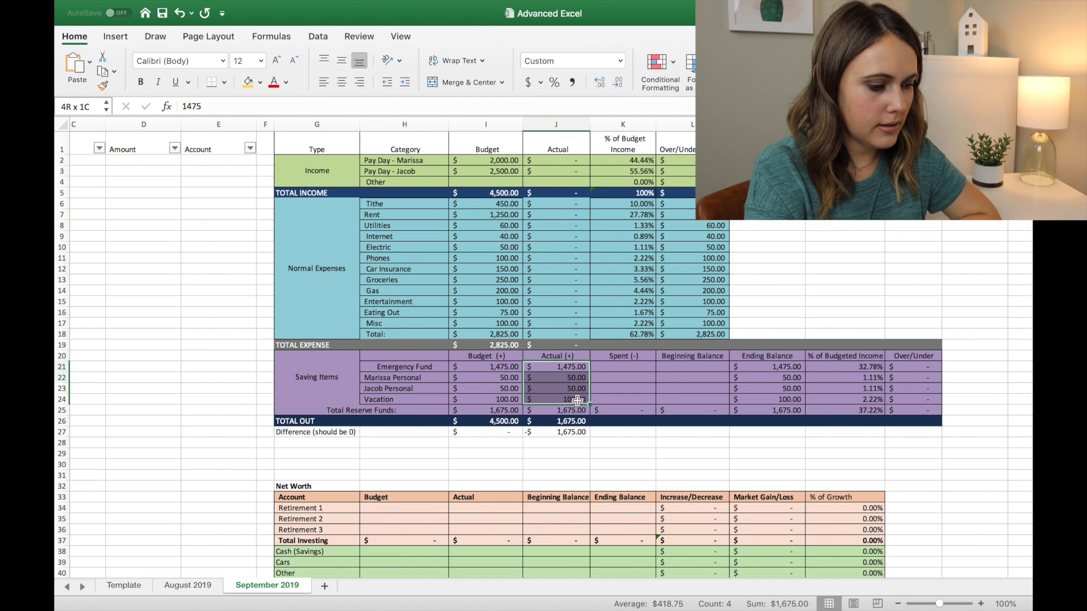
key("Delete")
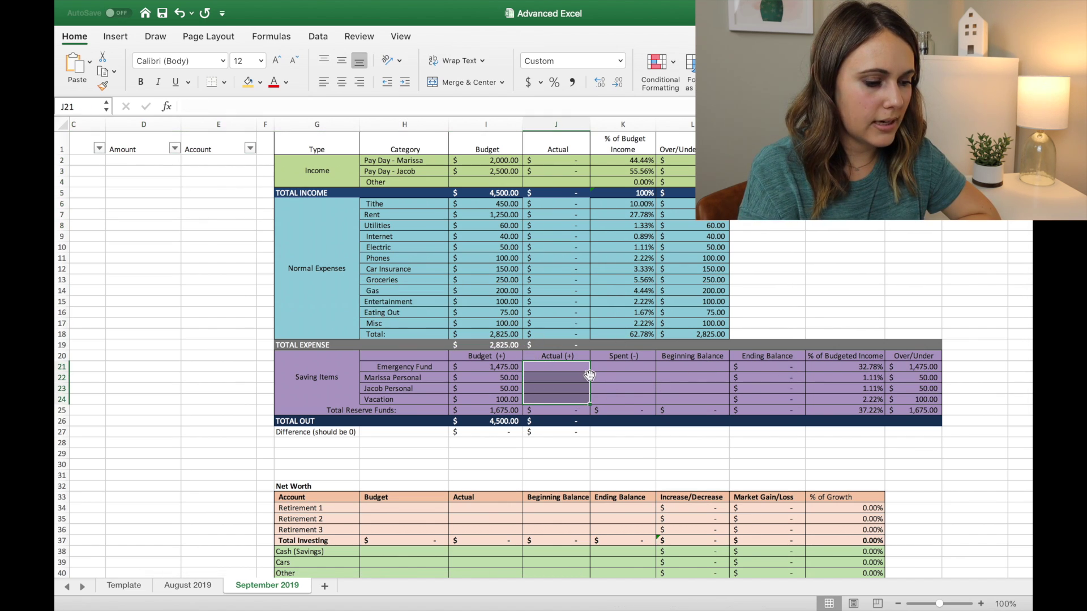
Step: Set L21 to reference August 2019's Emergency Fund ending balance in M21
left_click(680, 368)
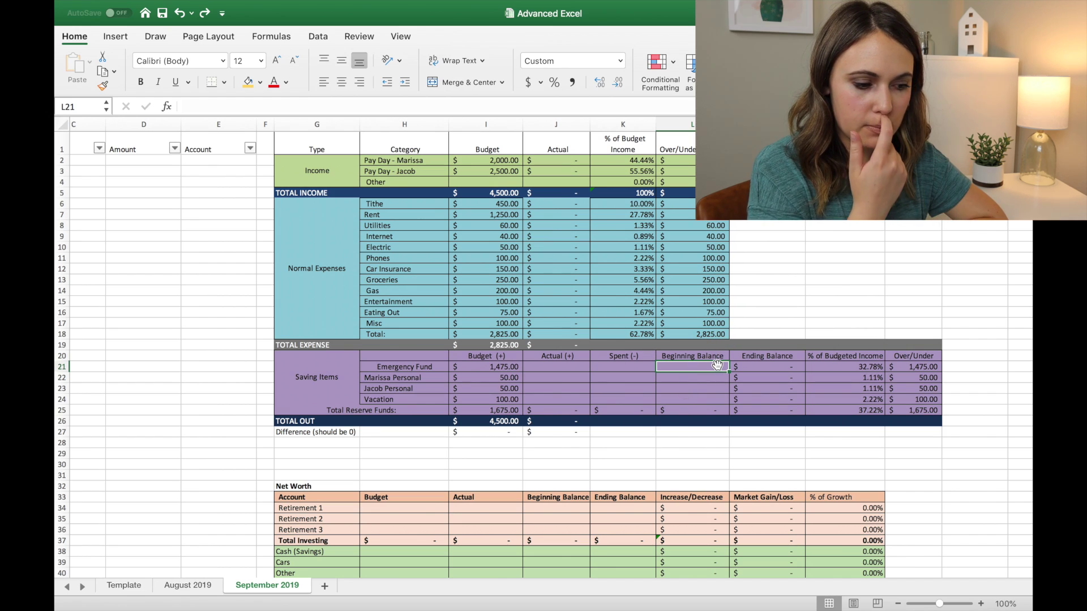
type("=")
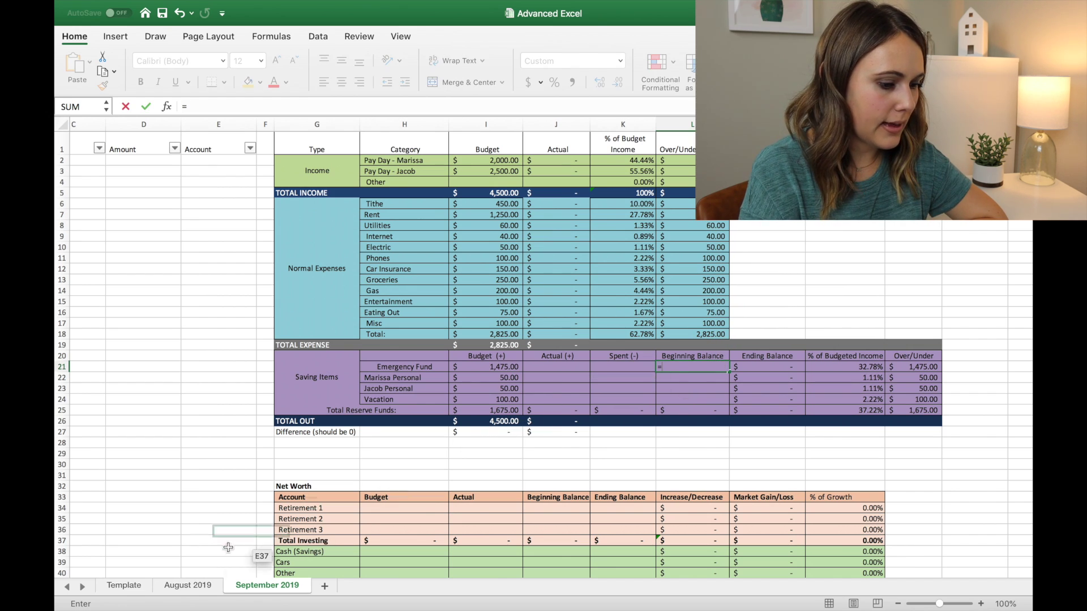
left_click(189, 588)
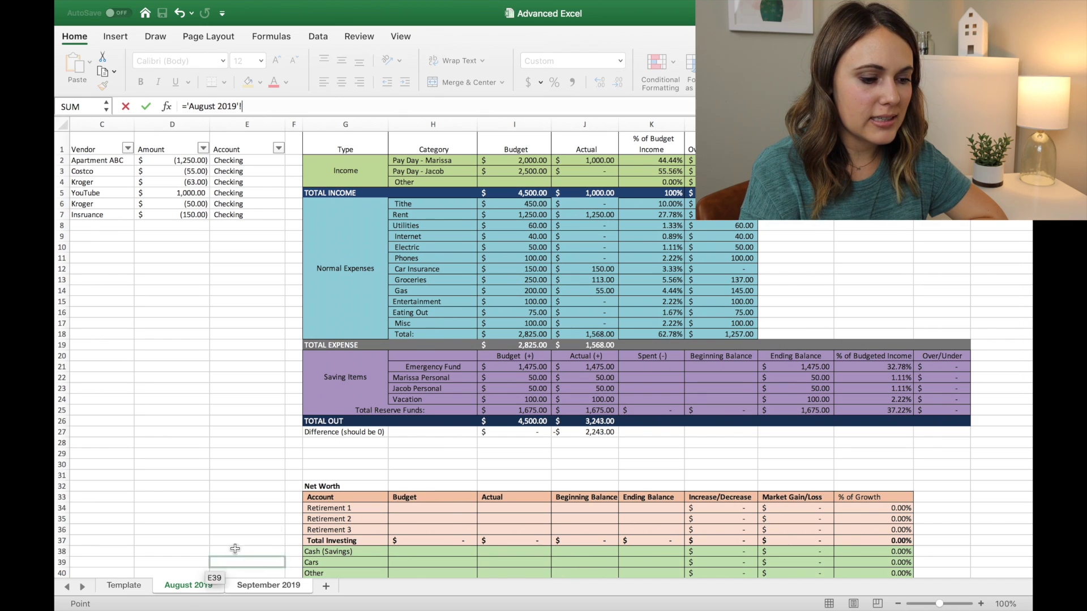
left_click(789, 367)
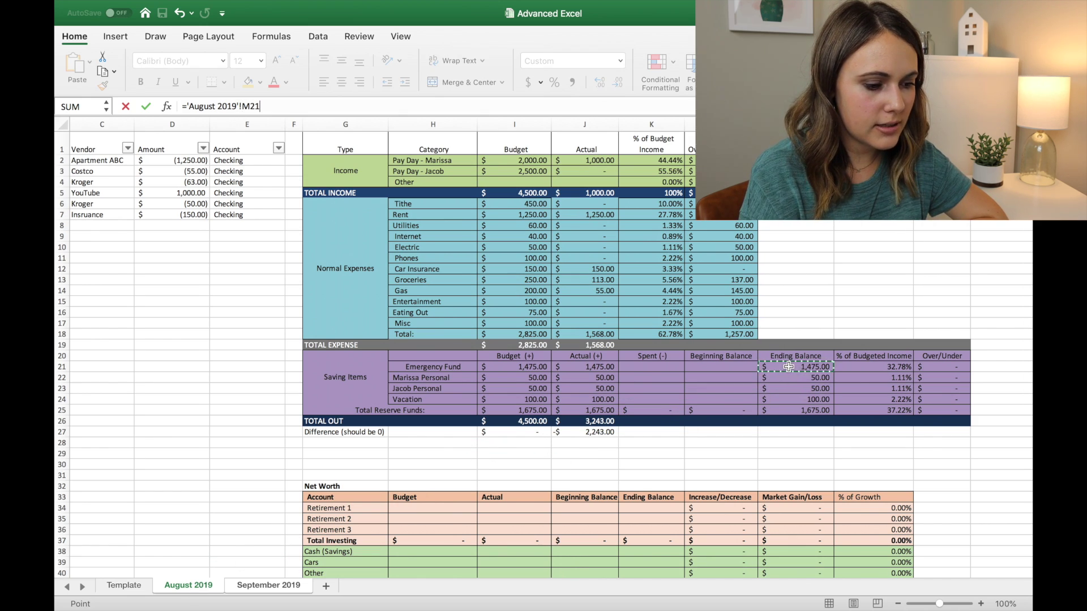
key("Return")
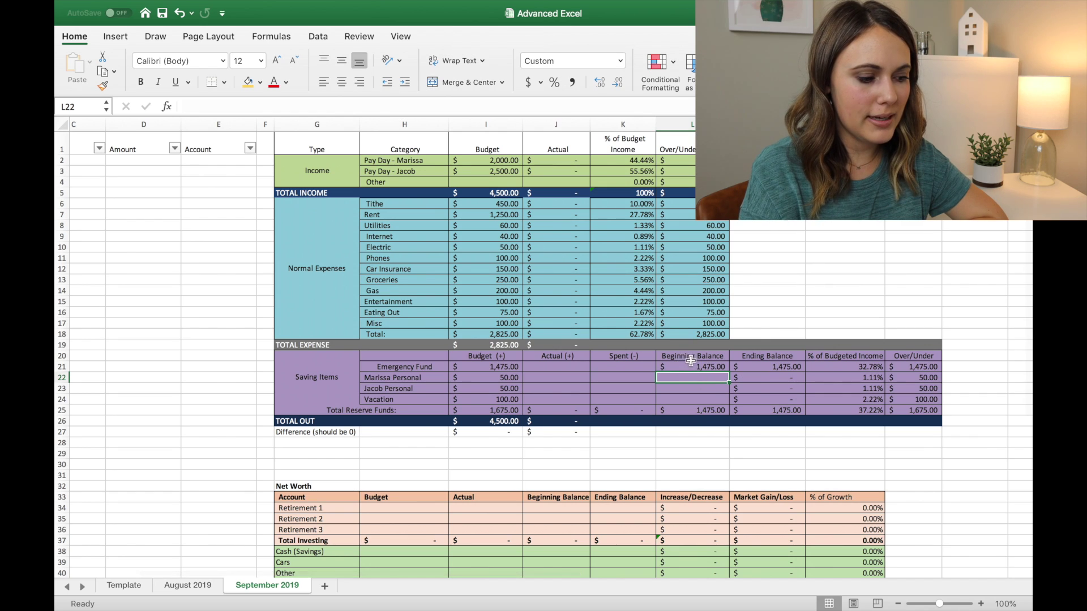
Step: Fill the beginning balance formula down to L24, then view August 2019 for comparison
left_click(673, 368)
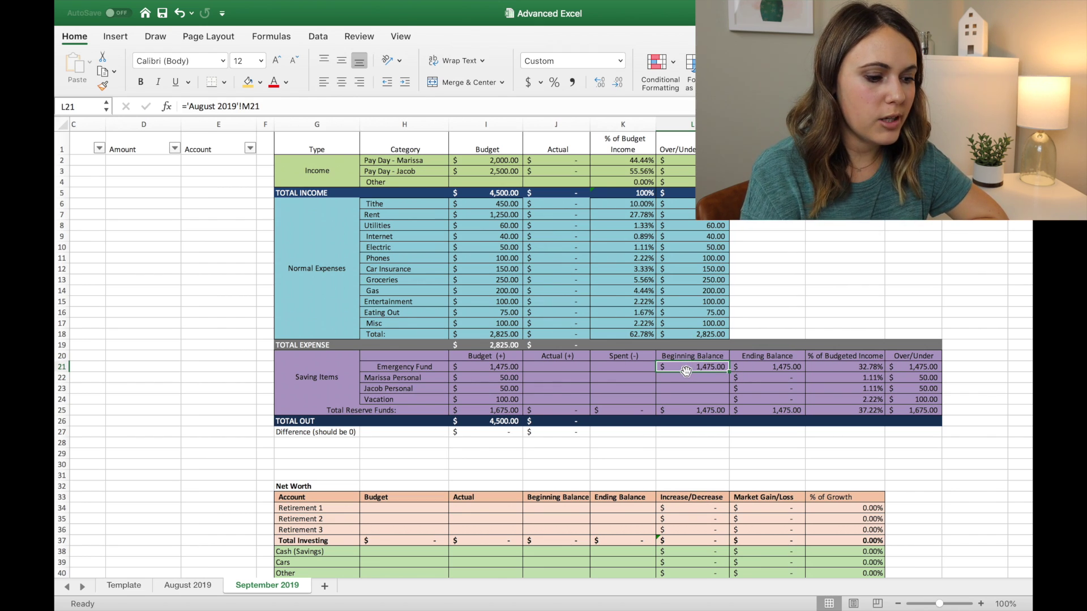
left_click_drag(730, 372, 730, 404)
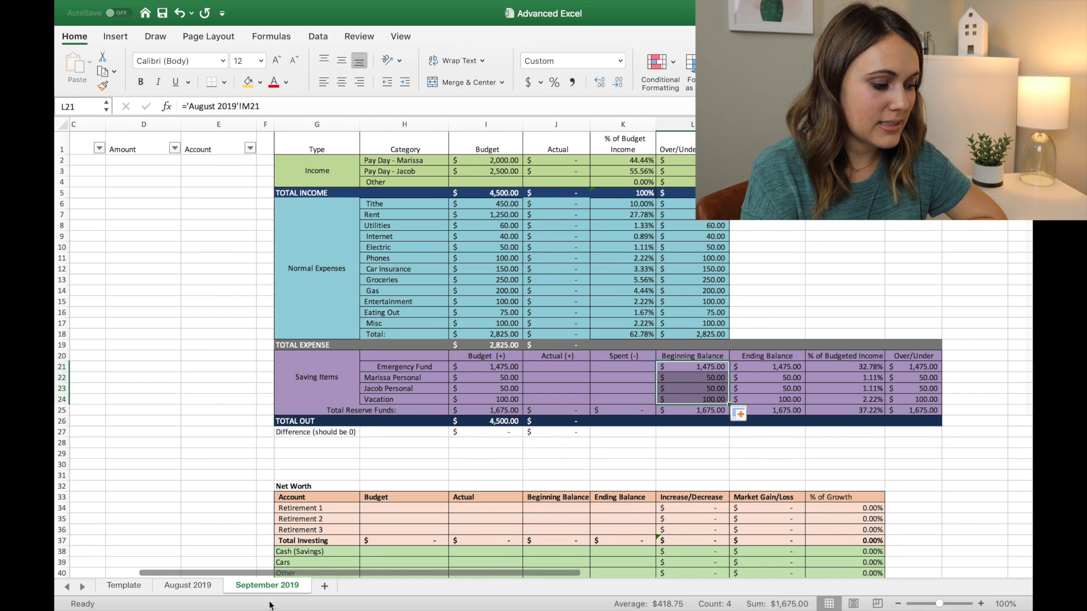
left_click(198, 588)
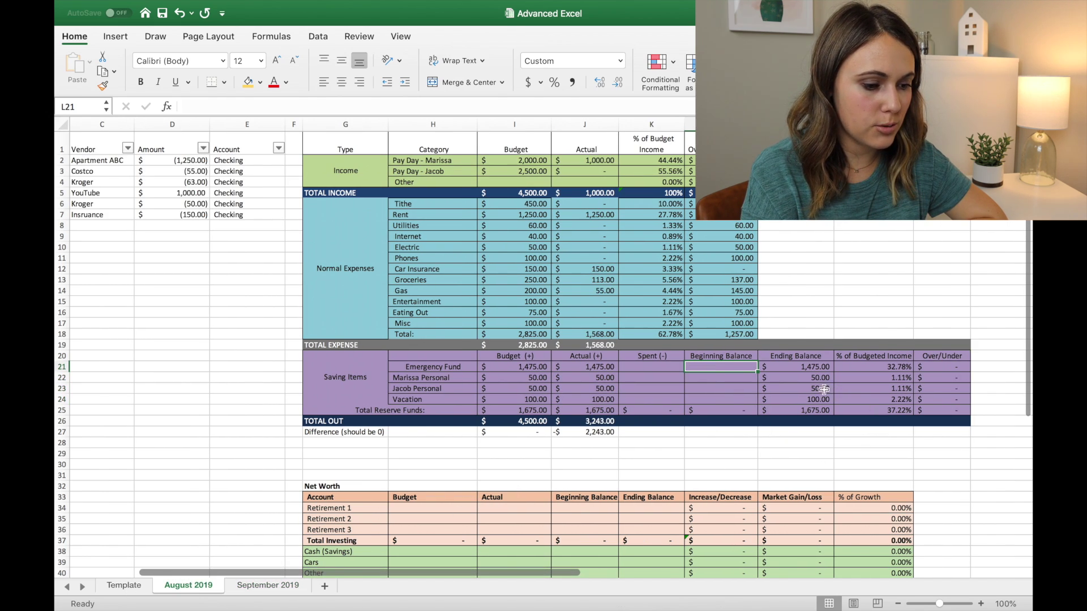
Step: Enter 1,500 in J21 on the September 2019 sheet
left_click(289, 587)
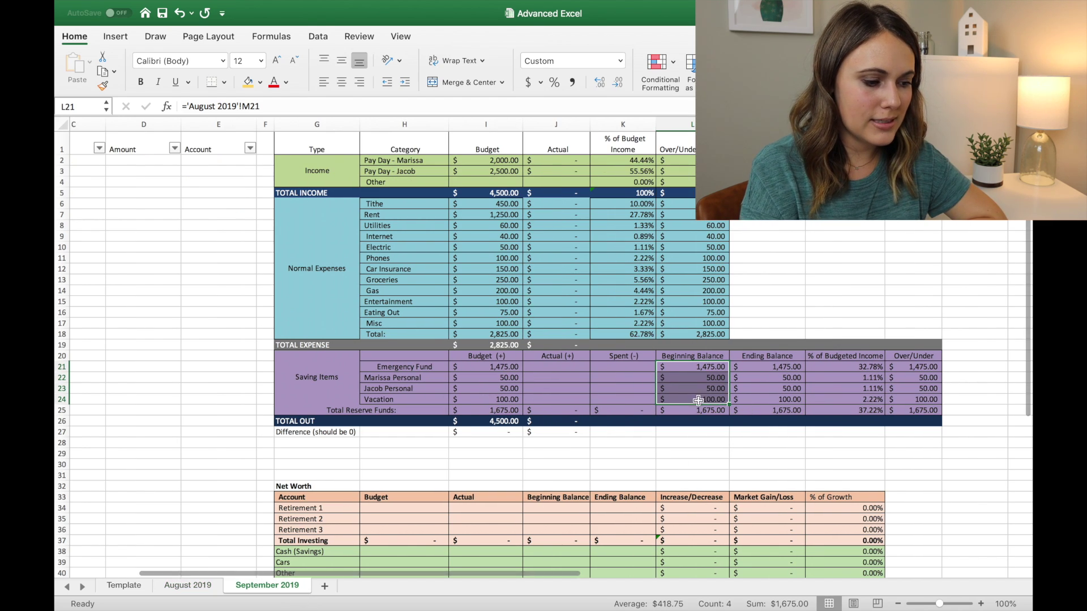
left_click(573, 366)
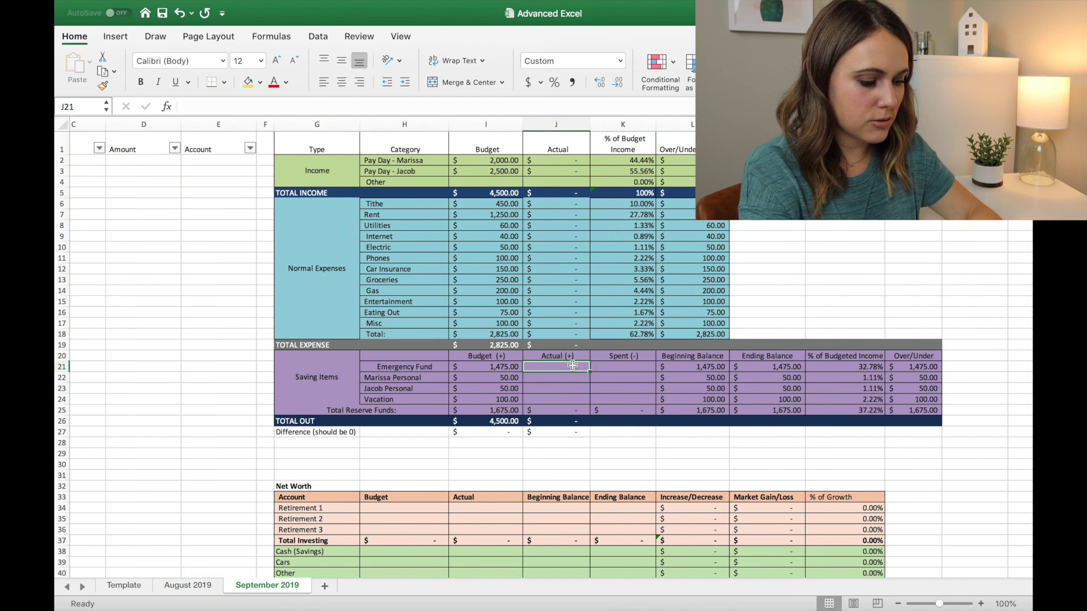
type("1500")
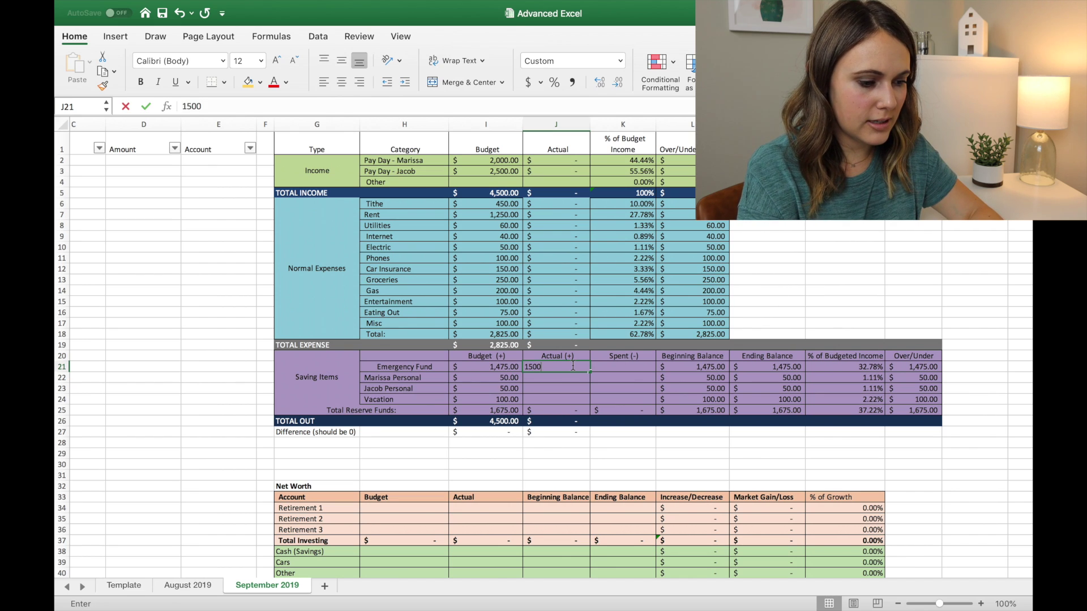
key("Return")
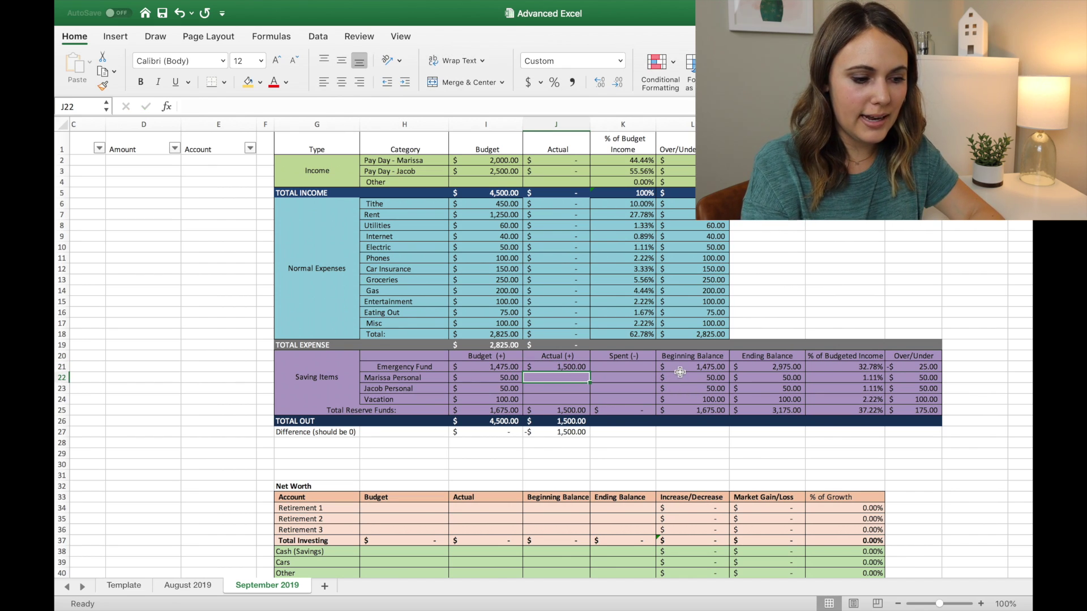